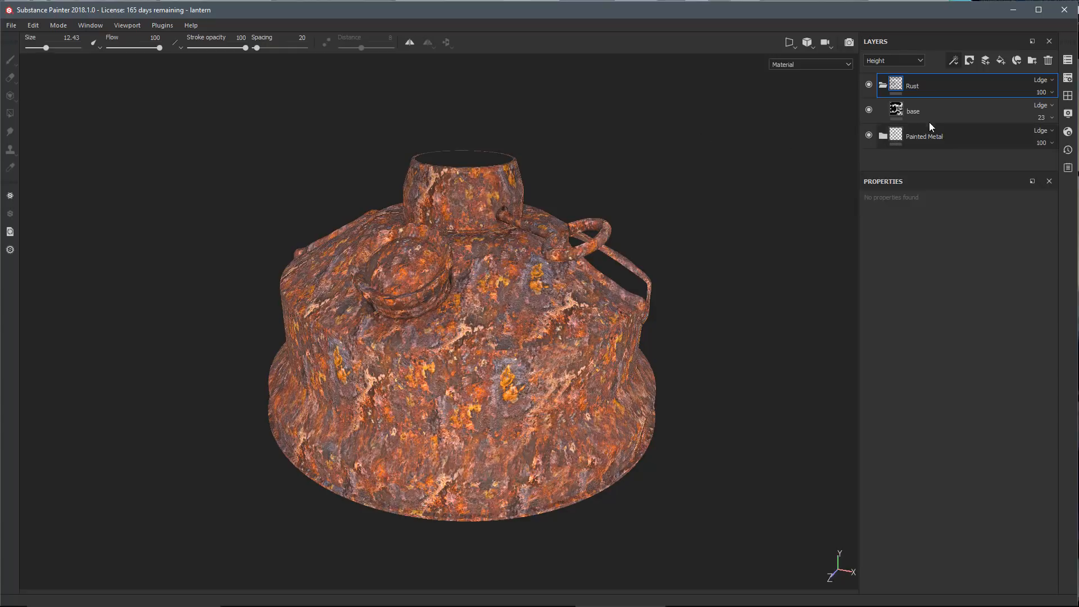
# - Add a black mask to the Rust folder
pyautogui.doubleClick(912, 112)
pyautogui.click(929, 113)
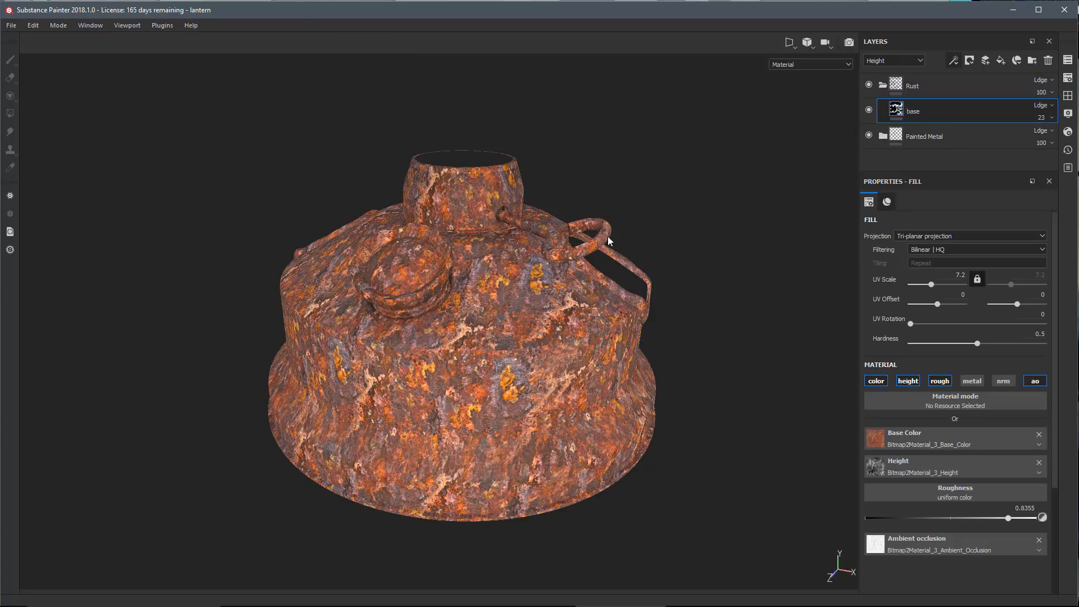
pyautogui.click(933, 90)
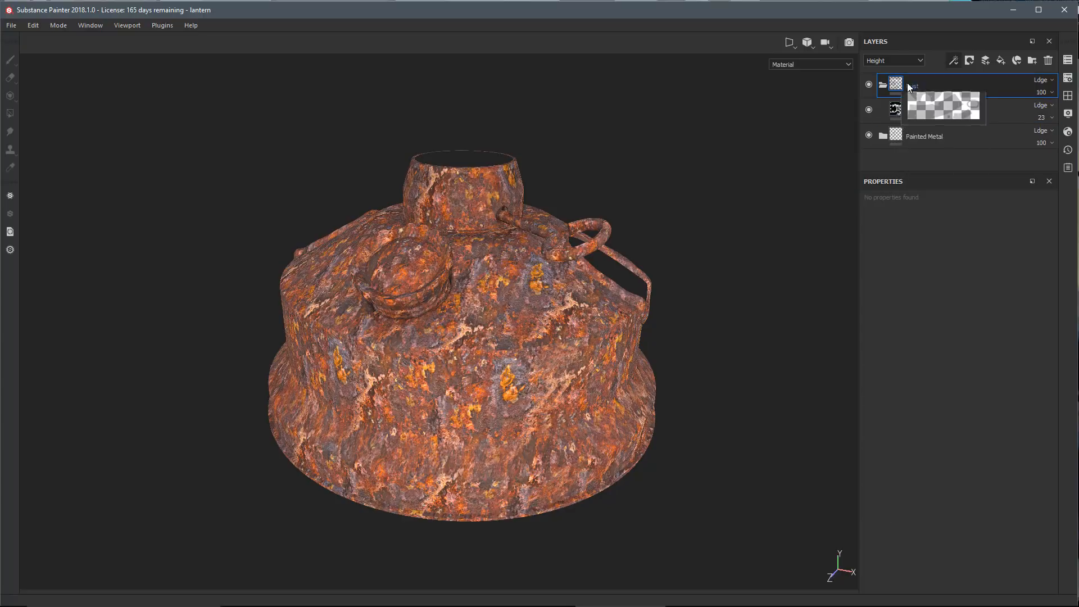
pyautogui.rightClick(941, 82)
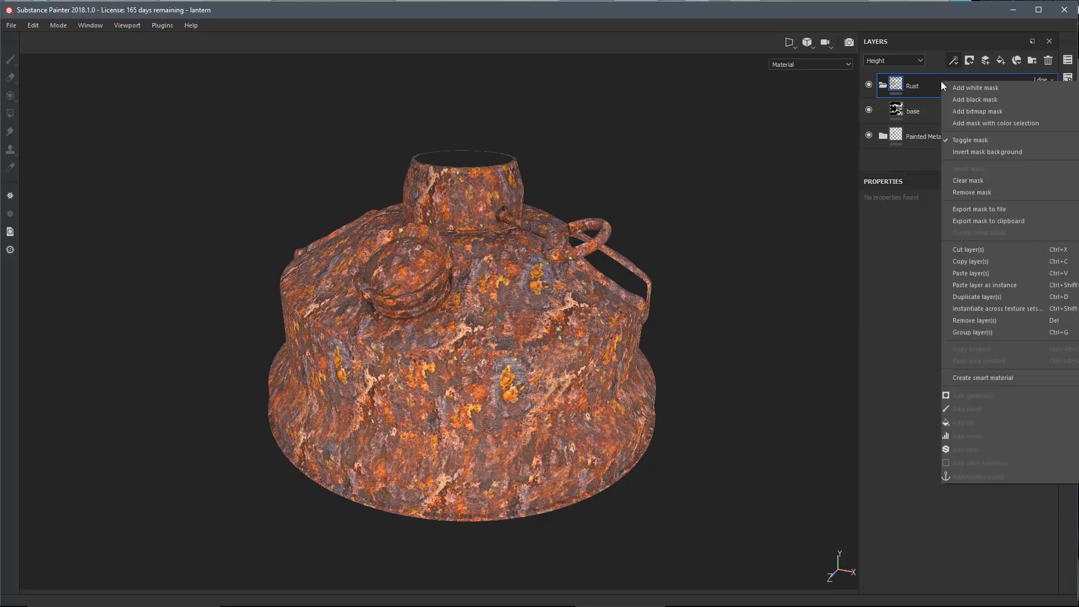
pyautogui.click(960, 102)
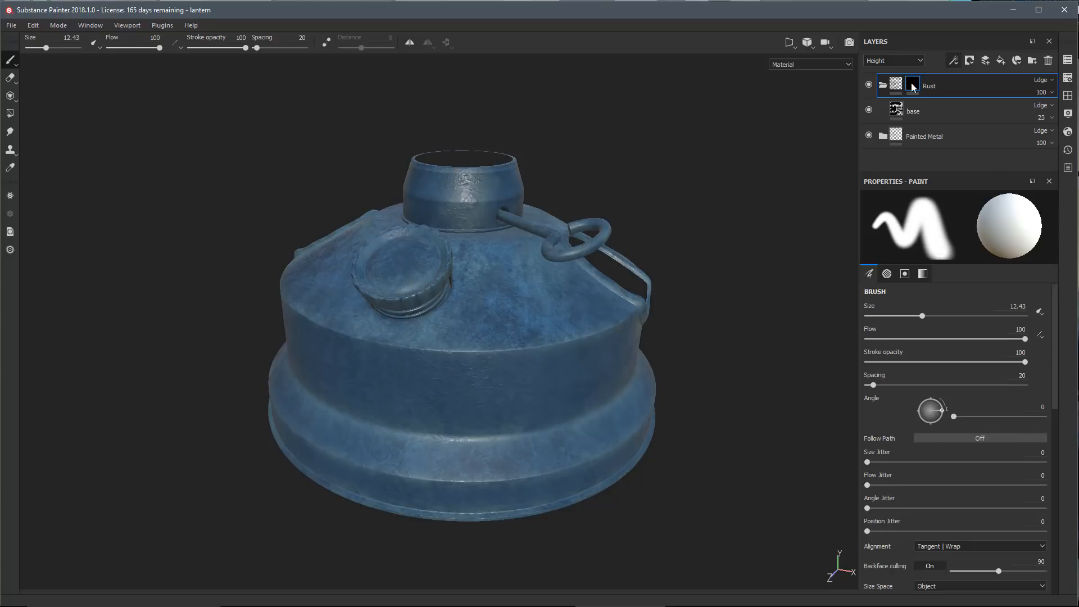
# - Add a fill effect to the Rust folder's mask and assign Grunge Map 004 as its grayscale source
pyautogui.click(954, 60)
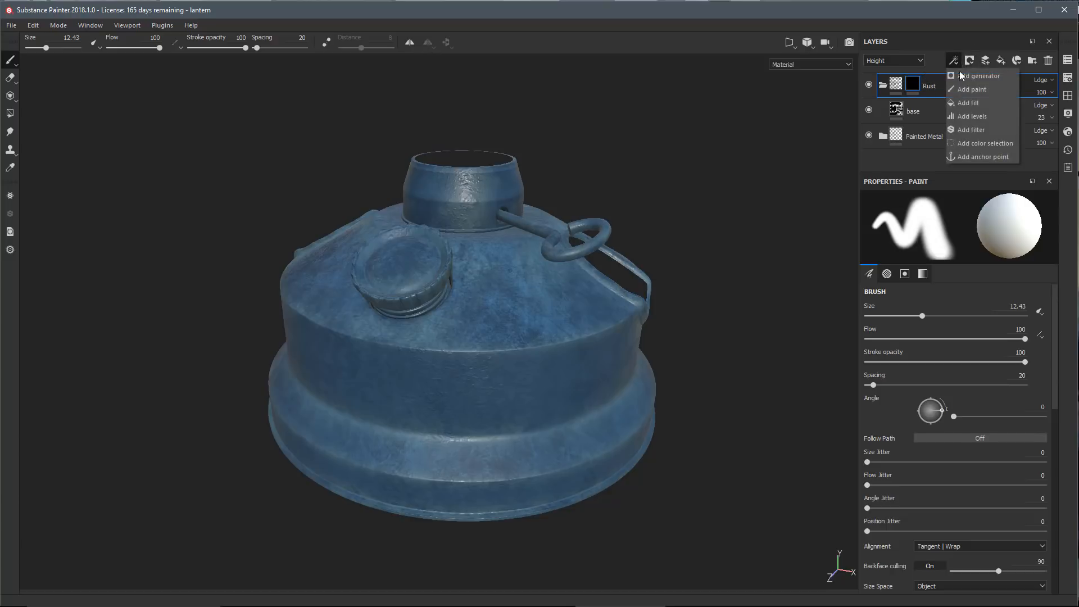
pyautogui.click(961, 104)
pyautogui.click(896, 381)
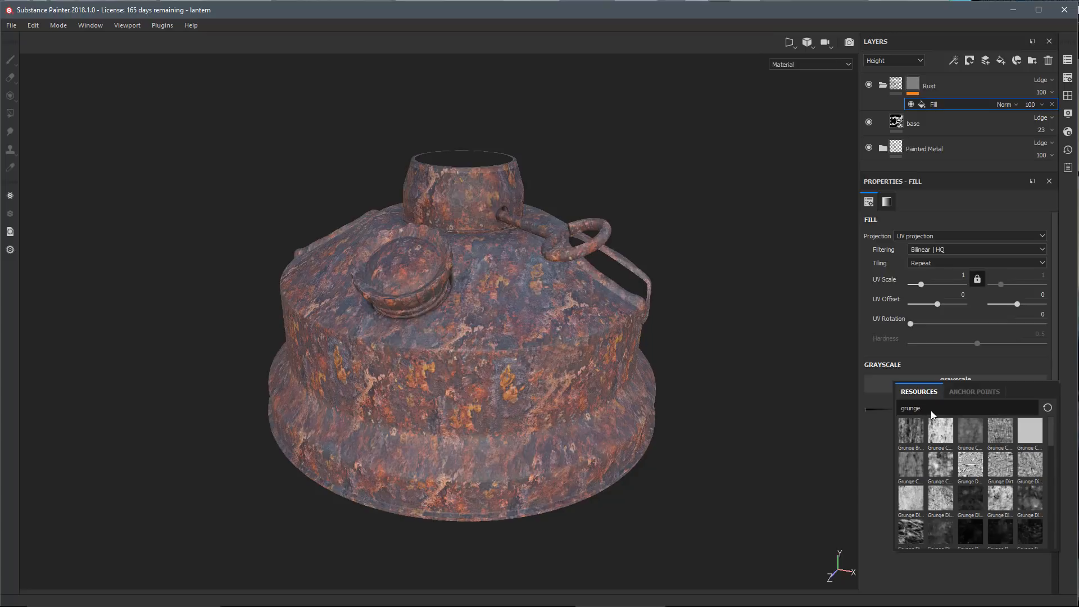
pyautogui.scroll(-3, 984, 465)
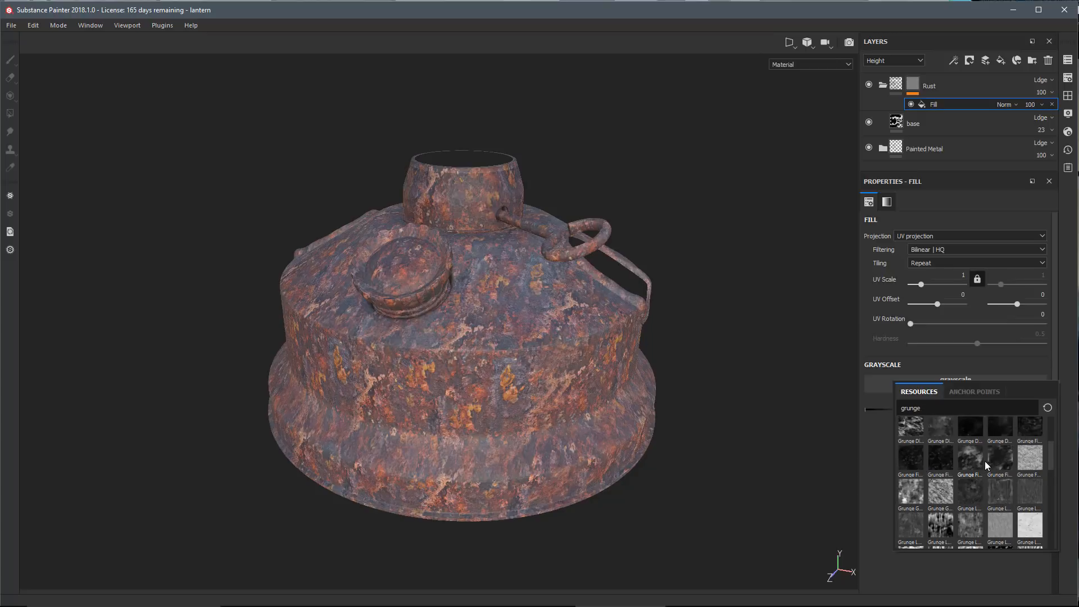
pyautogui.scroll(-5, 976, 453)
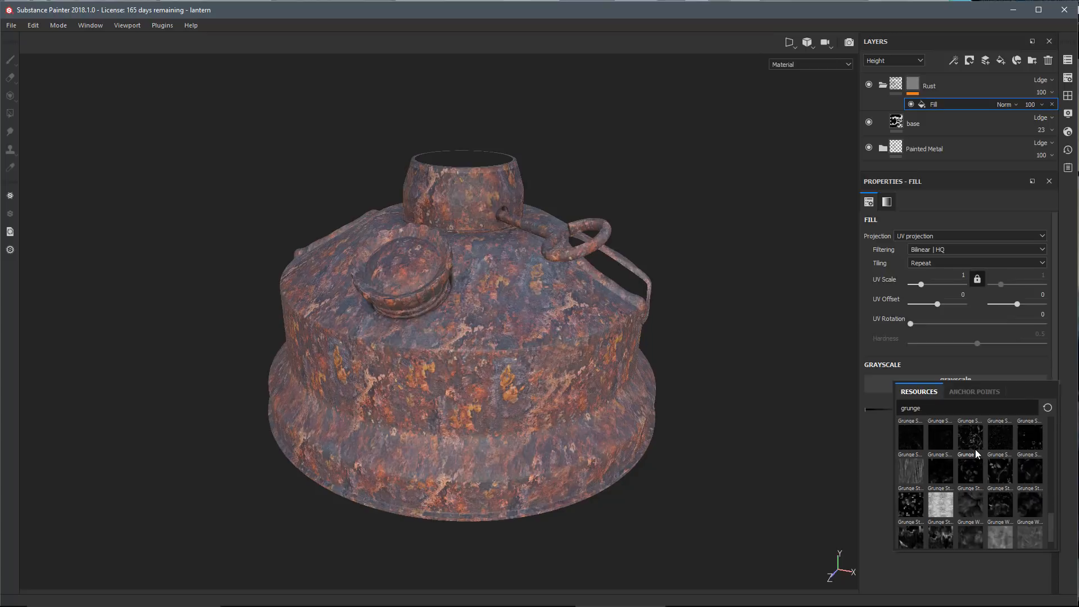
pyautogui.scroll(8, 976, 453)
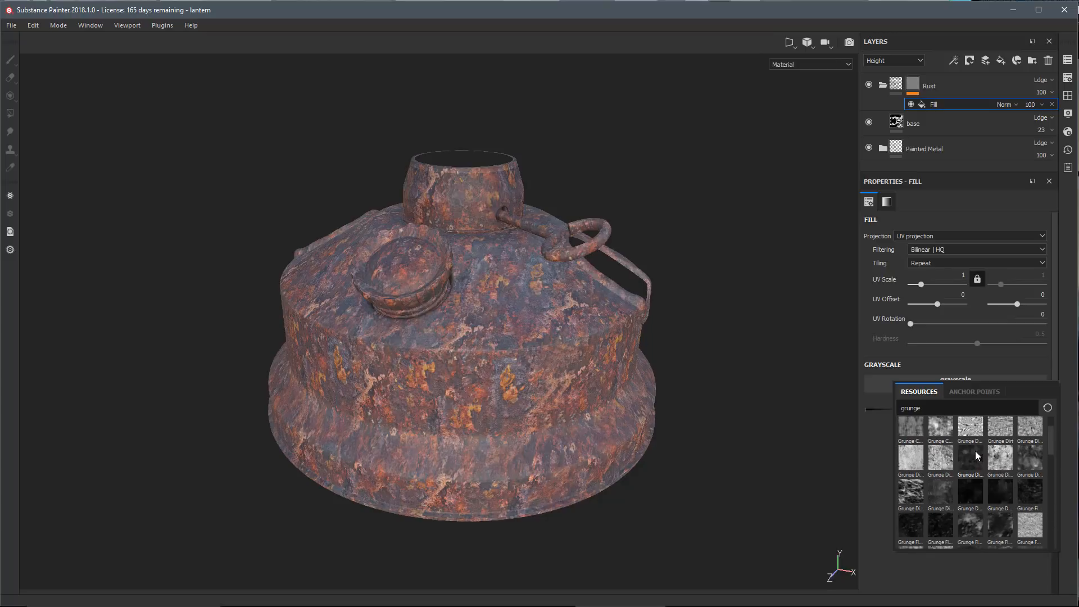
pyautogui.scroll(-2, 976, 456)
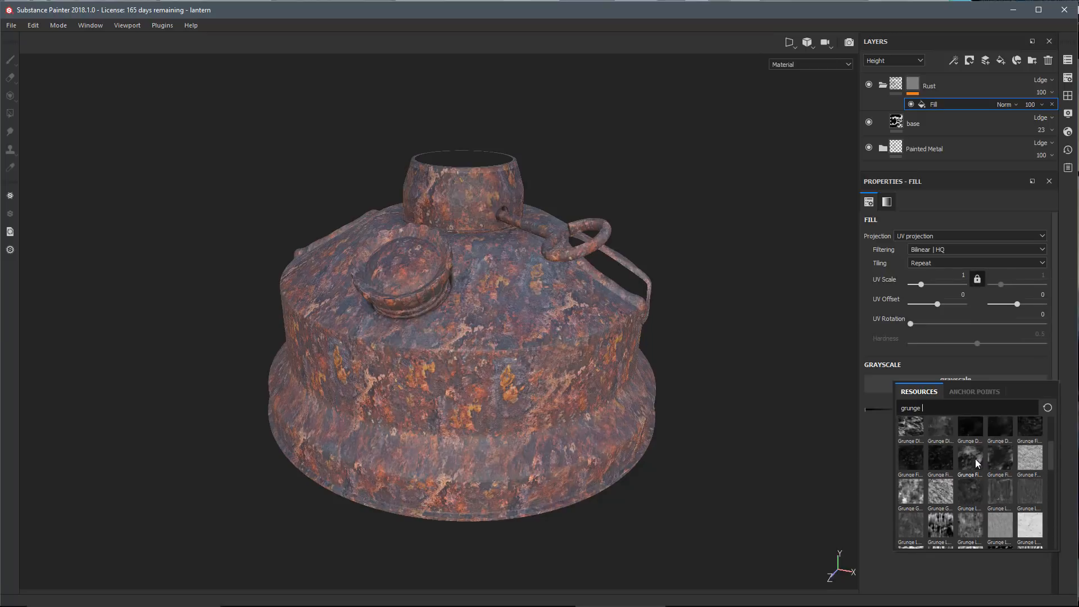
pyautogui.scroll(-6, 1000, 471)
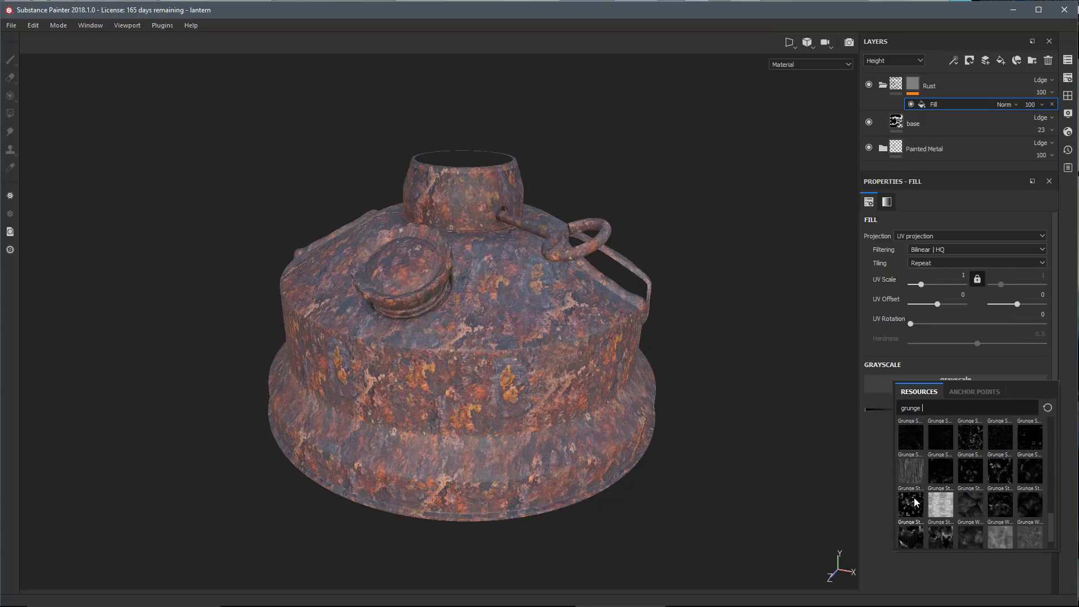
pyautogui.click(936, 410)
pyautogui.write('00')
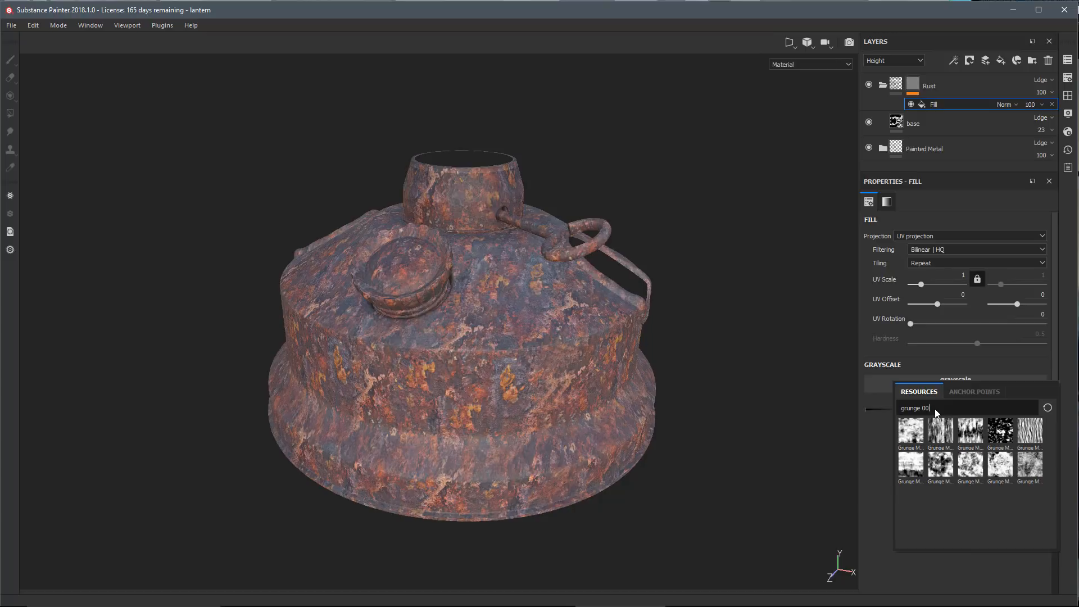
pyautogui.moveTo(1000, 440)
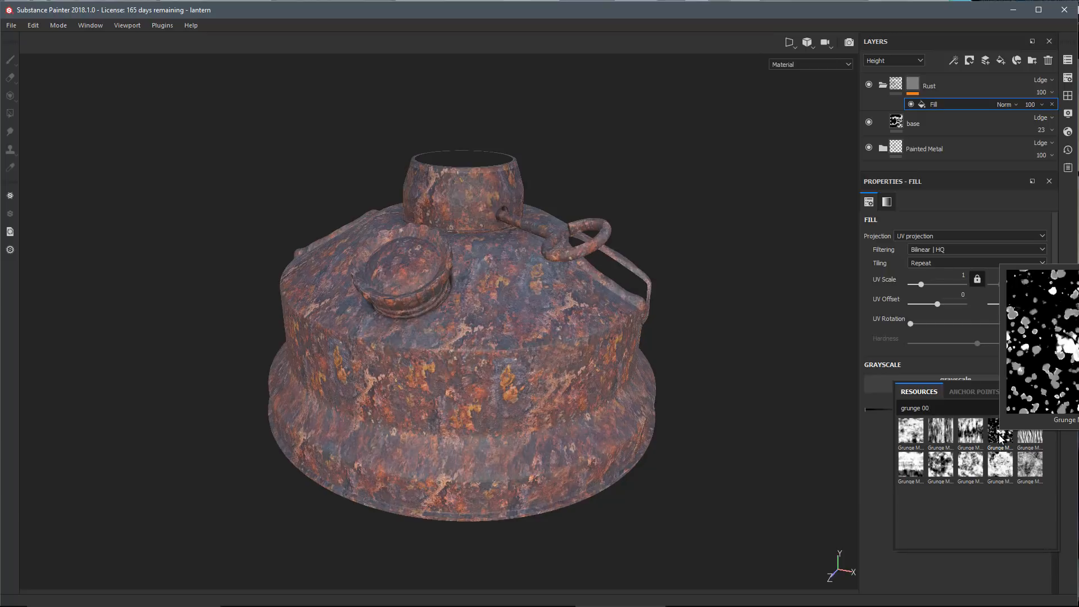
pyautogui.click(1000, 437)
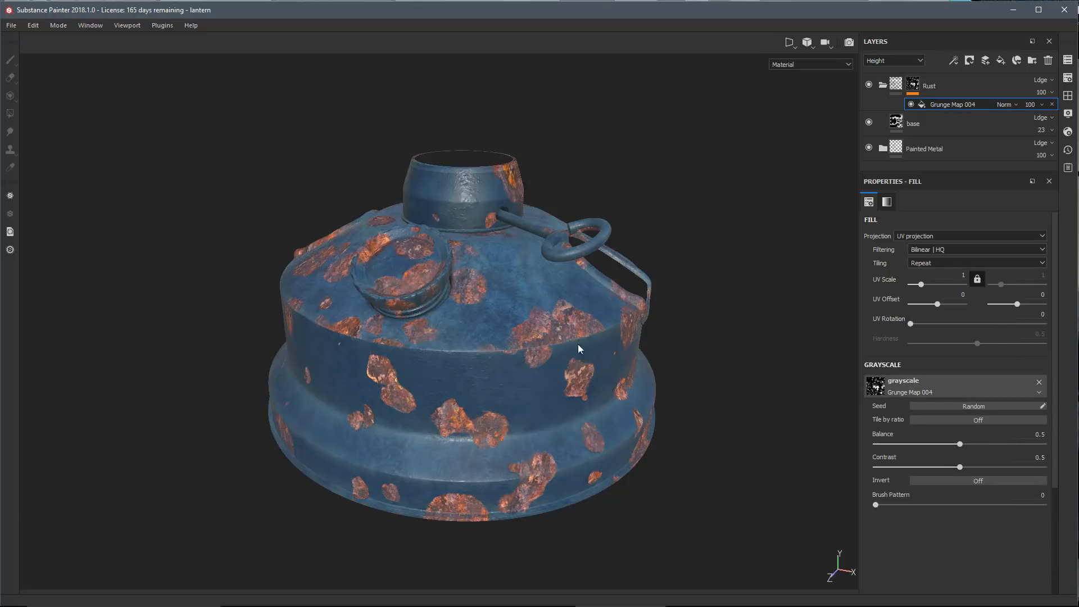
# - Set the UV scale of the Grunge Map 004 fill to 4.6
pyautogui.keyDown('alt'); pyautogui.moveTo(578, 344); pyautogui.dragTo(578, 333, button='right'); pyautogui.keyUp('alt')
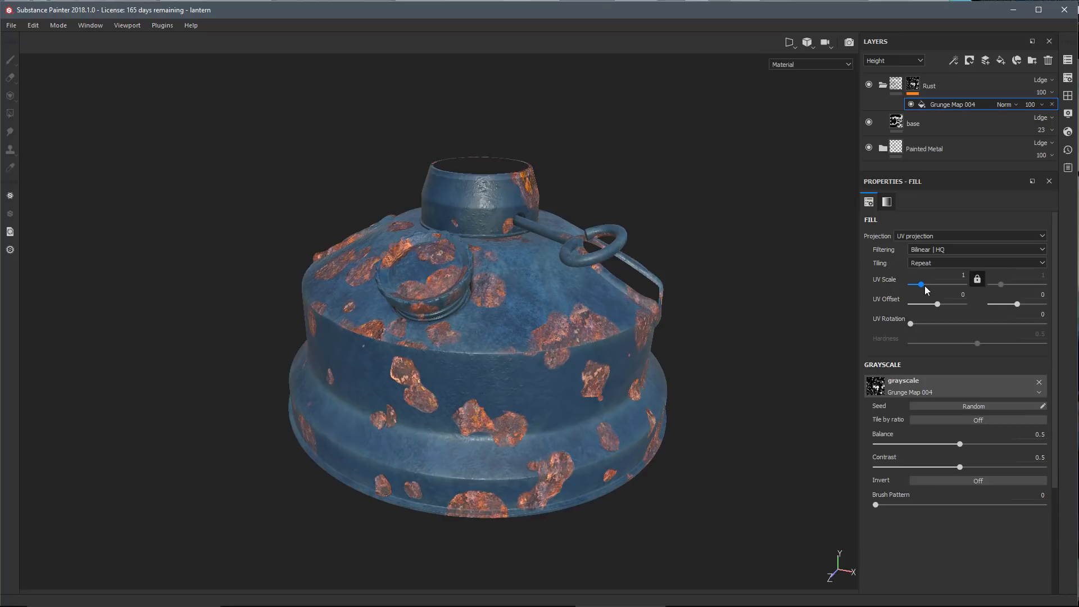
pyautogui.moveTo(924, 287); pyautogui.dragTo(929, 288)
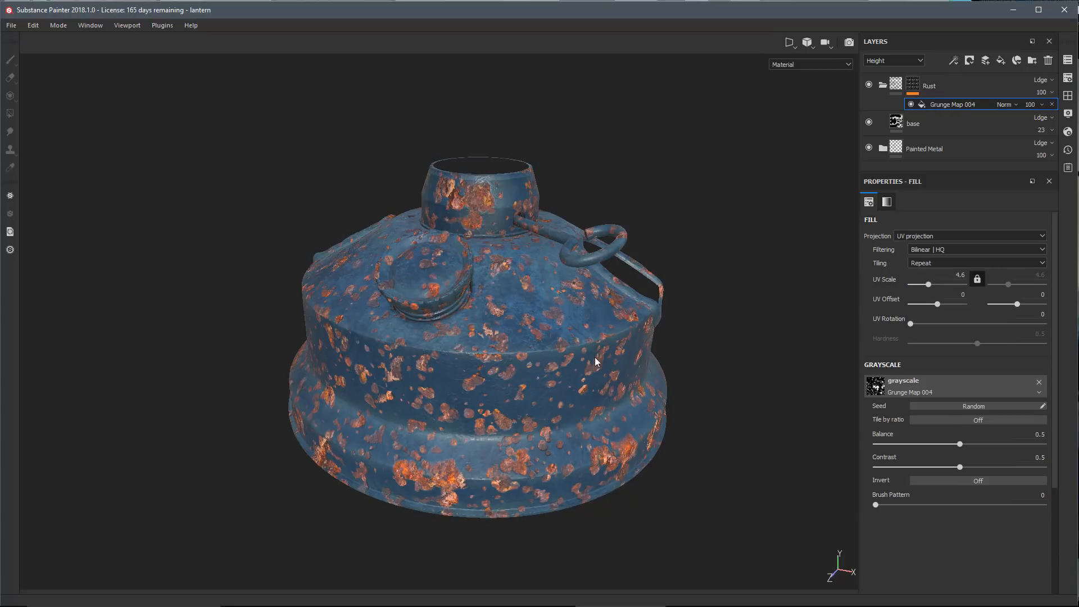
pyautogui.keyDown('alt'); pyautogui.moveTo(477, 402); pyautogui.dragTo(515, 372); pyautogui.keyUp('alt')
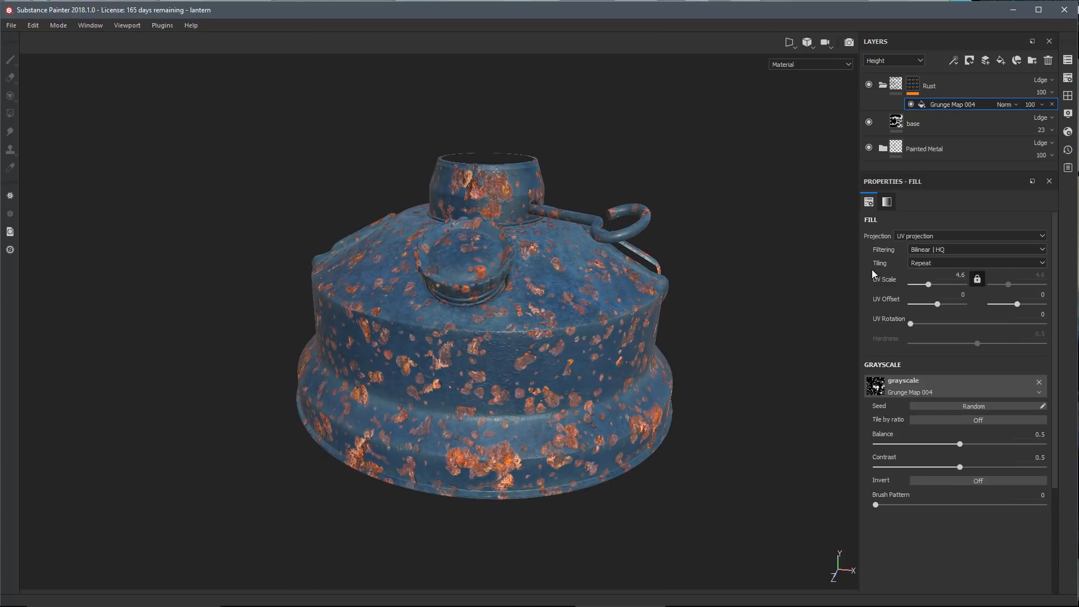
# - Try tri-planar projection on the Grunge Map 004 fill, then return it to UV projection
pyautogui.click(906, 238)
pyautogui.click(900, 252)
pyautogui.keyDown('alt'); pyautogui.moveTo(633, 406); pyautogui.dragTo(483, 447); pyautogui.keyUp('alt')
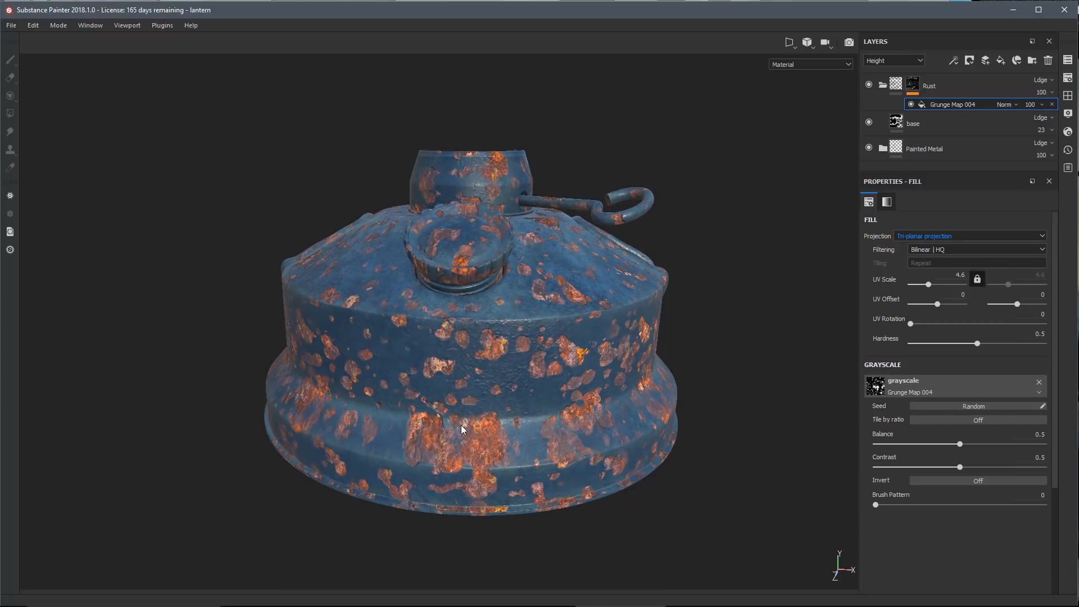
pyautogui.click(911, 238)
pyautogui.click(913, 246)
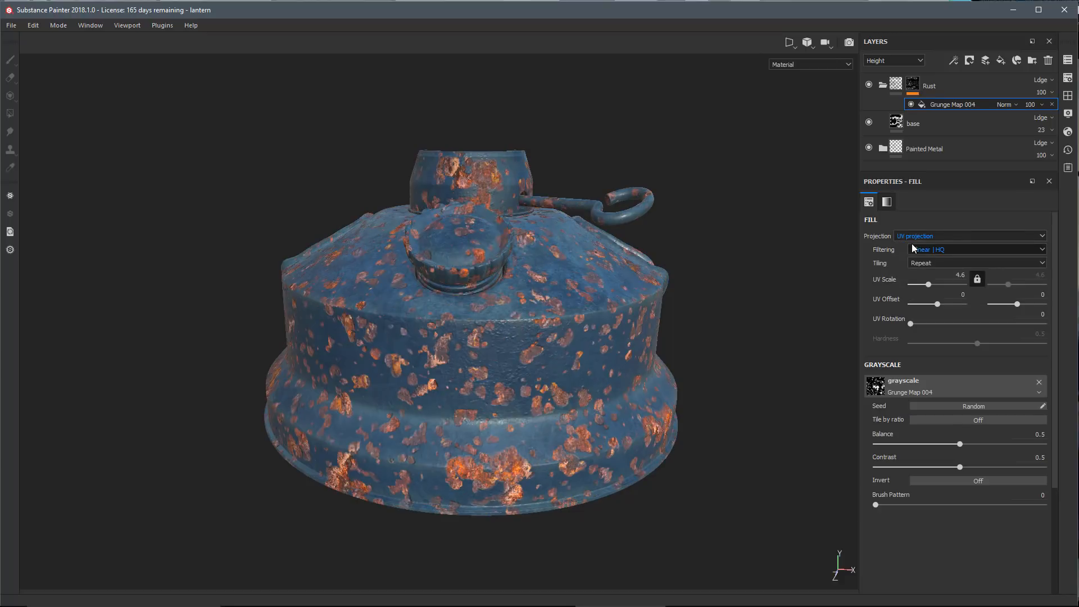
pyautogui.keyDown('alt'); pyautogui.moveTo(594, 409); pyautogui.dragTo(612, 432); pyautogui.keyUp('alt')
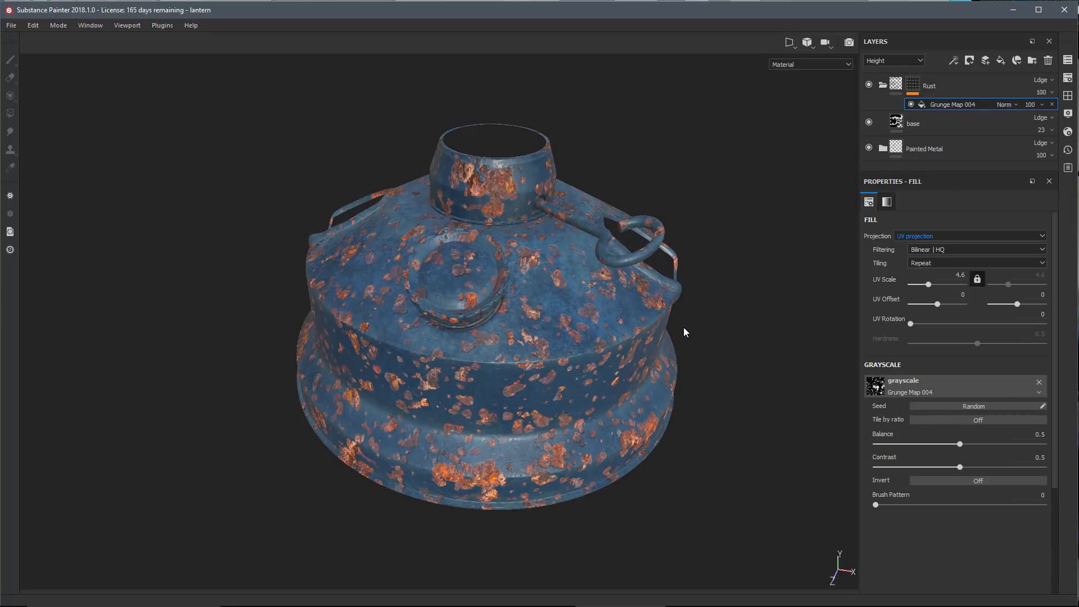
pyautogui.keyDown('alt'); pyautogui.moveTo(683, 331); pyautogui.dragTo(626, 390); pyautogui.keyUp('alt')
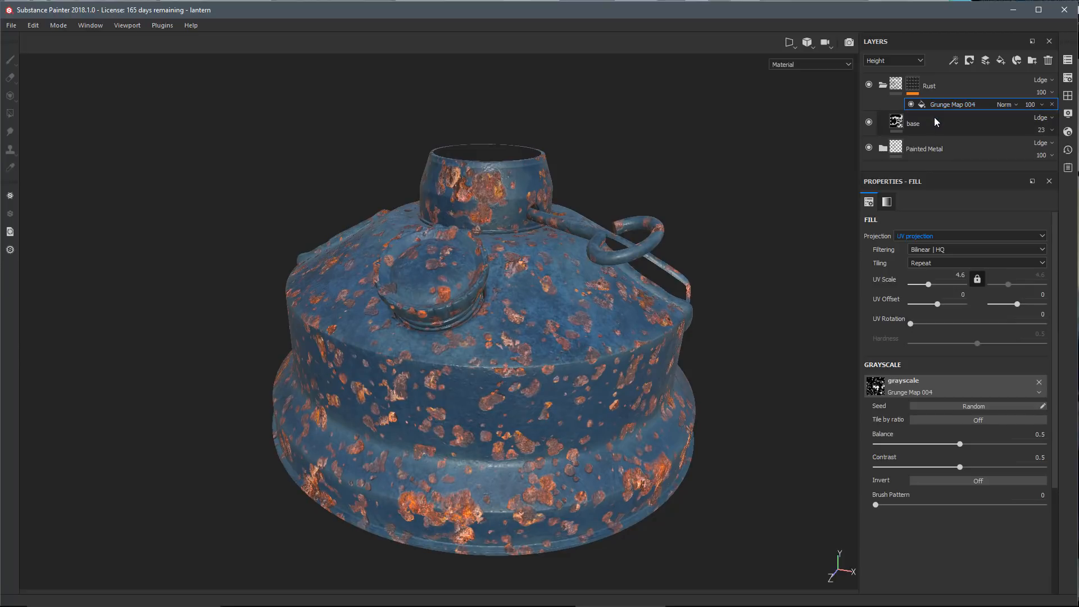
# - Add a second fill effect to the Rust mask above Grunge Map 004, using Grunge Concrete Old as its grayscale source
pyautogui.click(954, 59)
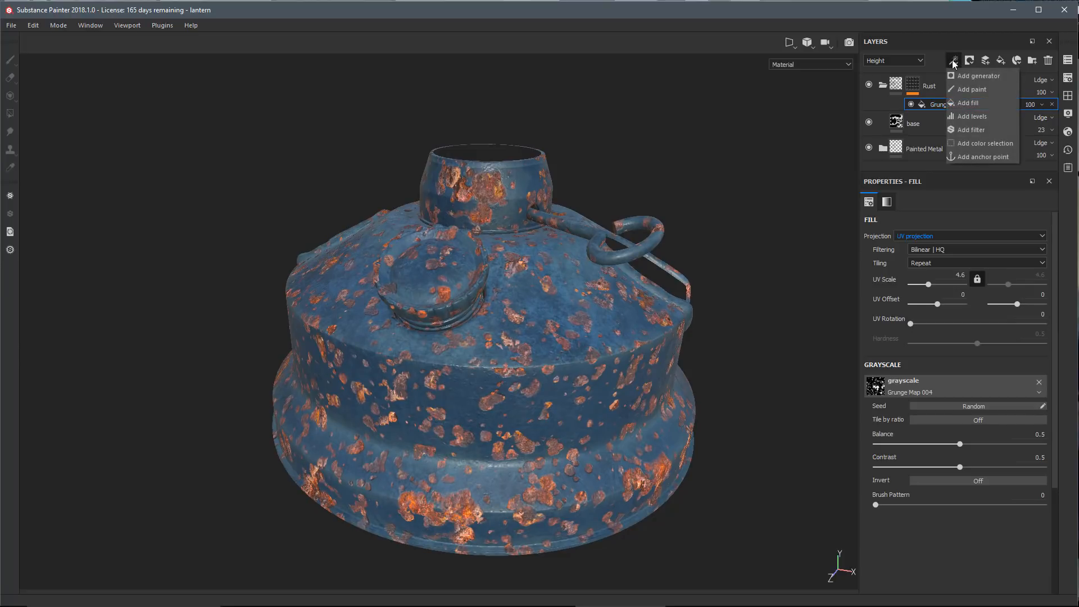
pyautogui.click(962, 104)
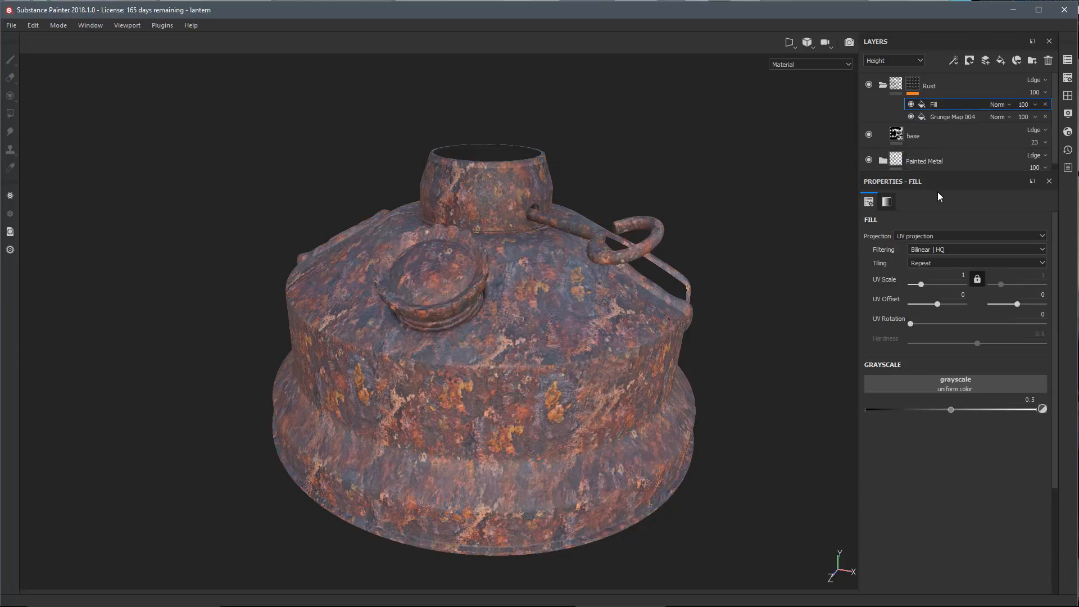
pyautogui.click(890, 386)
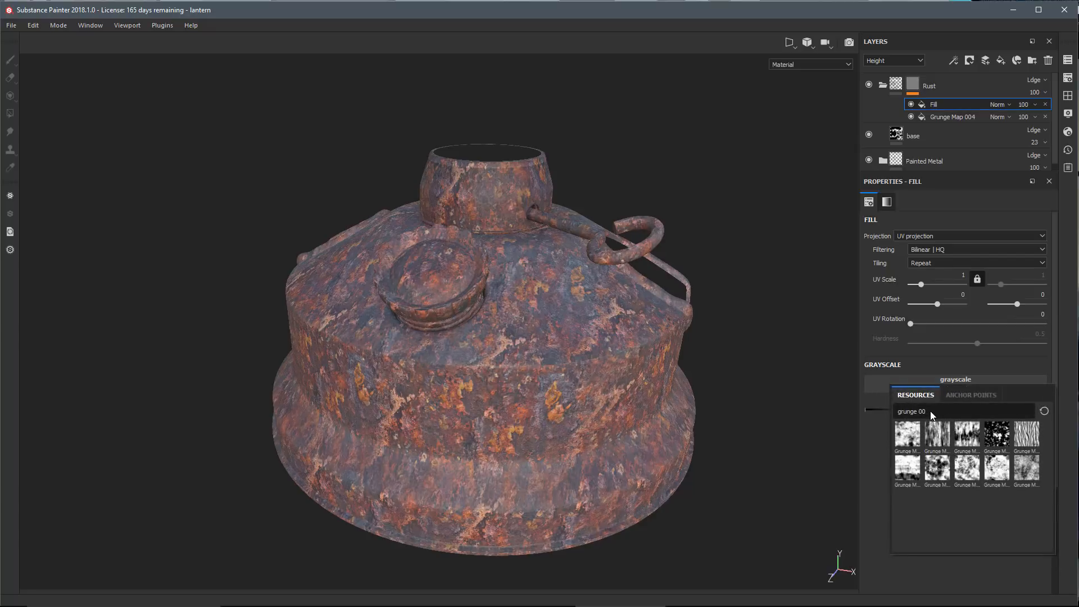
pyautogui.press('BackSpace')
pyautogui.press('BackSpace')
pyautogui.press('BackSpace')
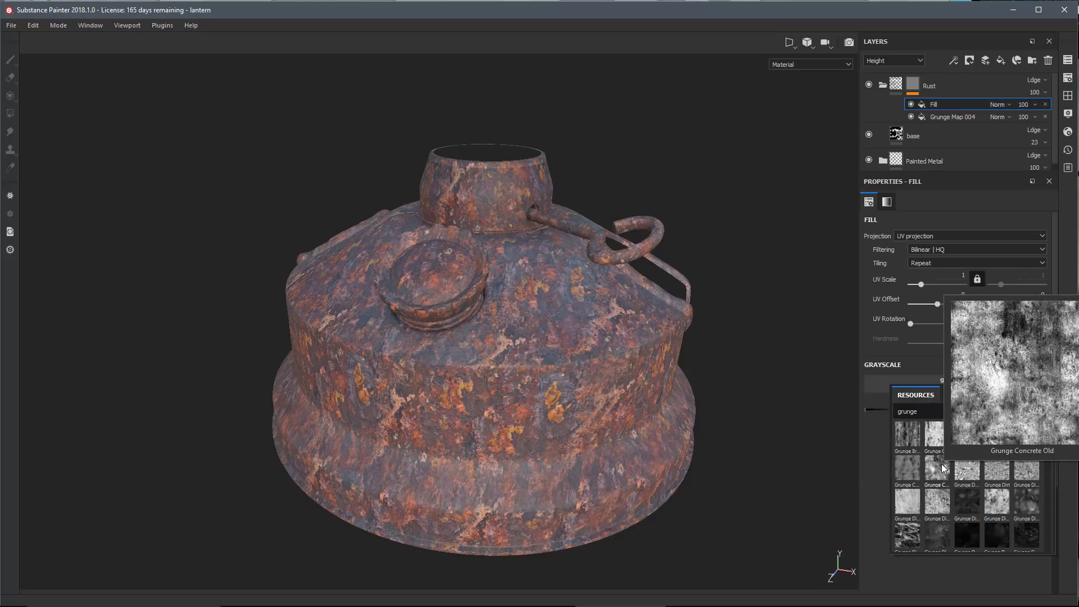
pyautogui.click(942, 466)
# - Set the Grunge Concrete Old fill to tri-planar projection with balance 0.41 and contrast 0.28
pyautogui.keyDown('alt'); pyautogui.moveTo(819, 400); pyautogui.dragTo(774, 291); pyautogui.keyUp('alt')
pyautogui.click(915, 236)
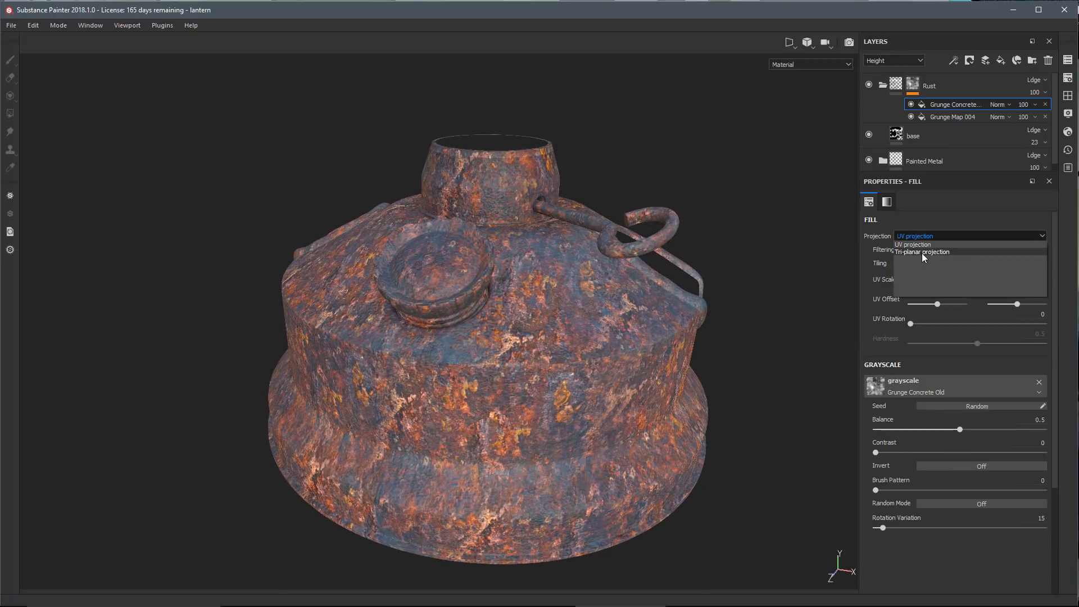
pyautogui.click(922, 253)
pyautogui.keyDown('alt'); pyautogui.moveTo(591, 355); pyautogui.dragTo(608, 362); pyautogui.keyUp('alt')
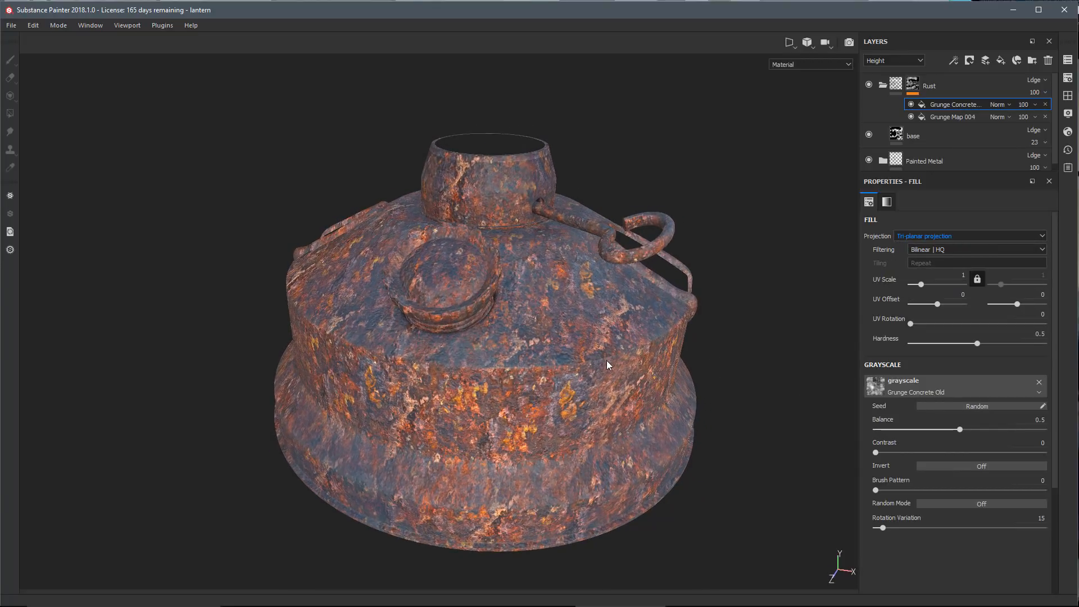
pyautogui.moveTo(955, 431)
pyautogui.mouseDown()
pyautogui.moveTo(911, 432)
pyautogui.moveTo(925, 432)
pyautogui.moveTo(926, 454)
pyautogui.moveTo(912, 428)
pyautogui.moveTo(945, 433)
pyautogui.mouseUp()
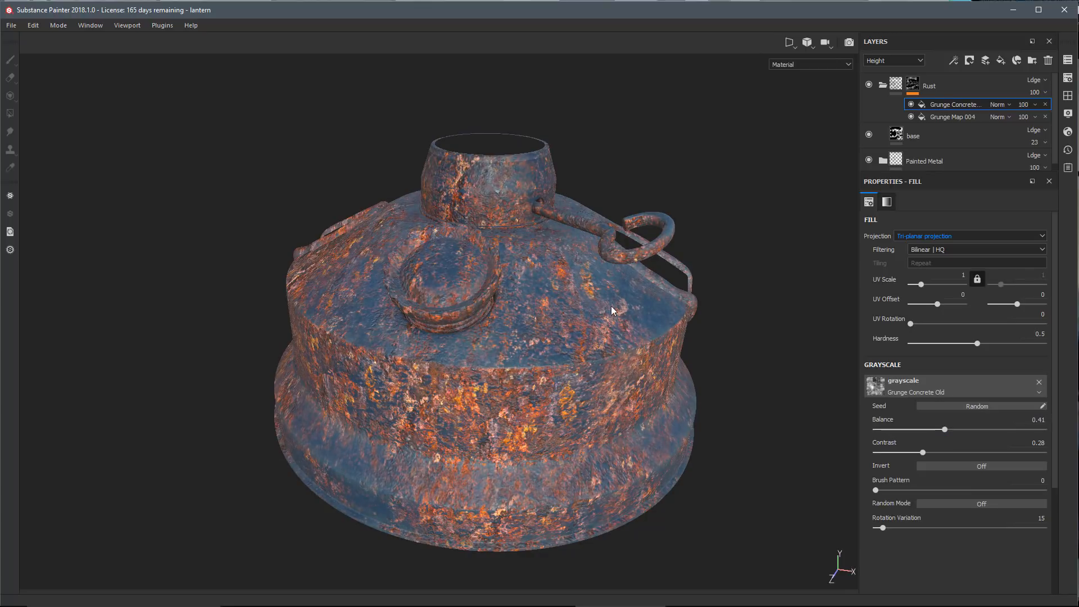
pyautogui.keyDown('alt'); pyautogui.moveTo(611, 306); pyautogui.dragTo(613, 289); pyautogui.keyUp('alt')
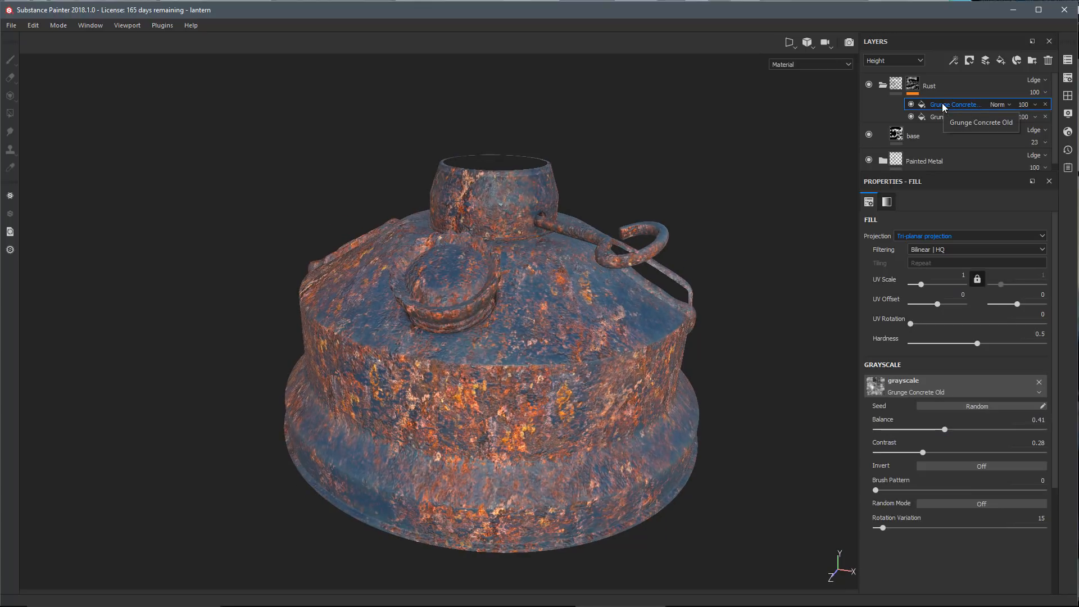
# - Set the blending mode of the Grunge Concrete Old fill to Lighten (Max)
pyautogui.click(1005, 104)
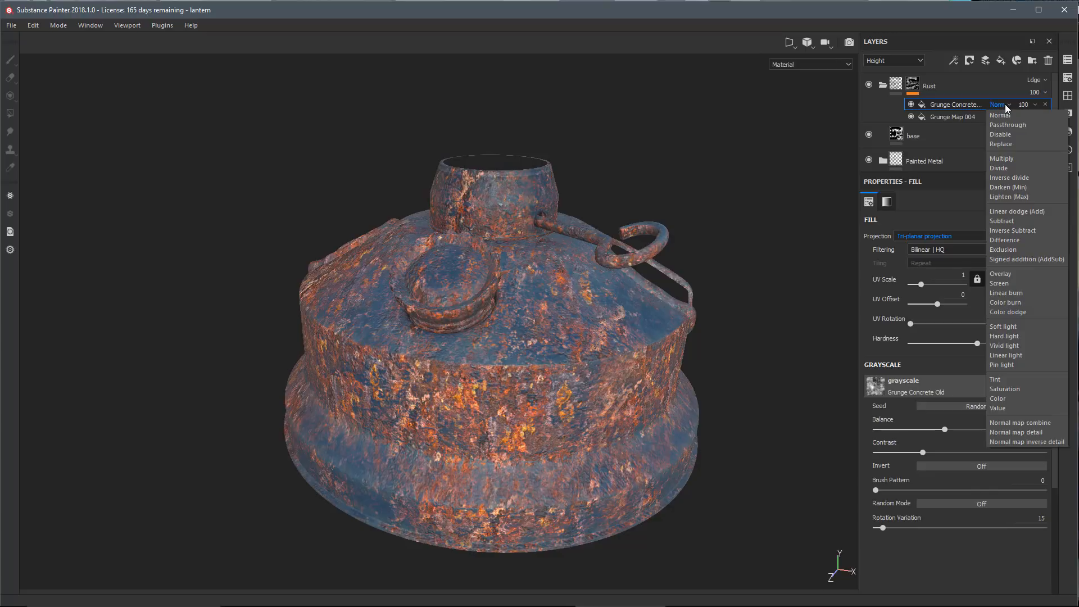
pyautogui.click(1000, 197)
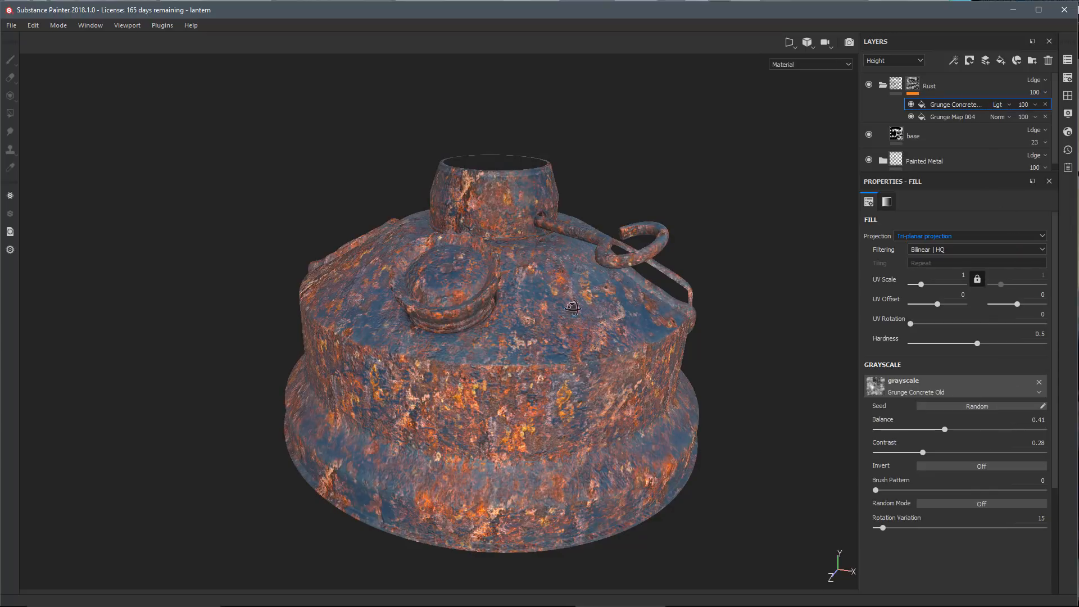
pyautogui.keyDown('alt'); pyautogui.moveTo(569, 306); pyautogui.dragTo(594, 273); pyautogui.keyUp('alt')
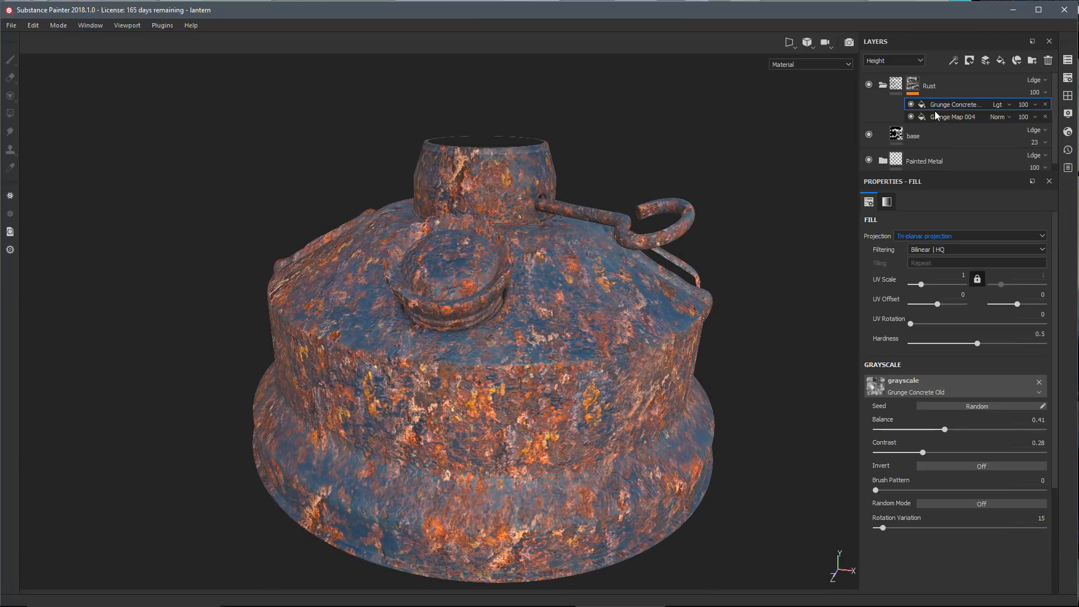
pyautogui.keyDown('alt'); pyautogui.moveTo(577, 380); pyautogui.dragTo(538, 341); pyautogui.keyUp('alt')
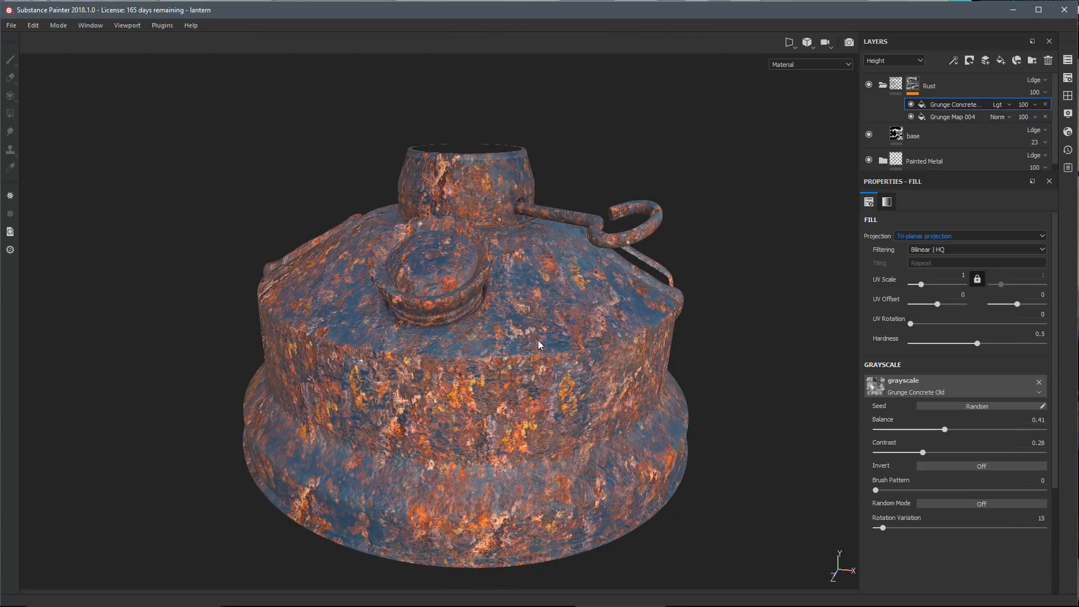
# - Add a Light generator at the top of the Rust folder's mask effects
pyautogui.click(954, 61)
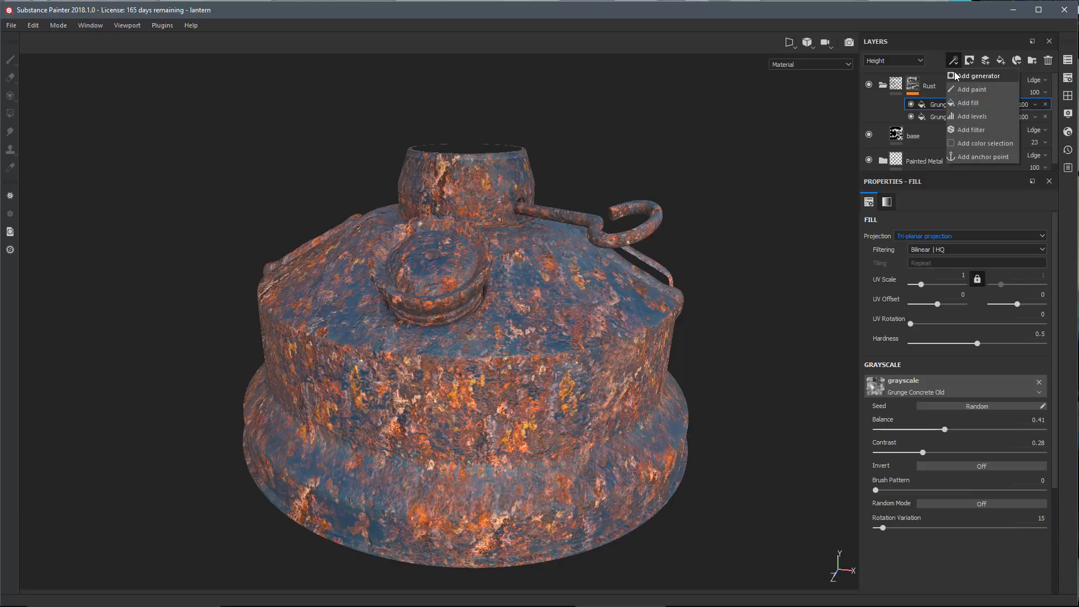
pyautogui.click(959, 76)
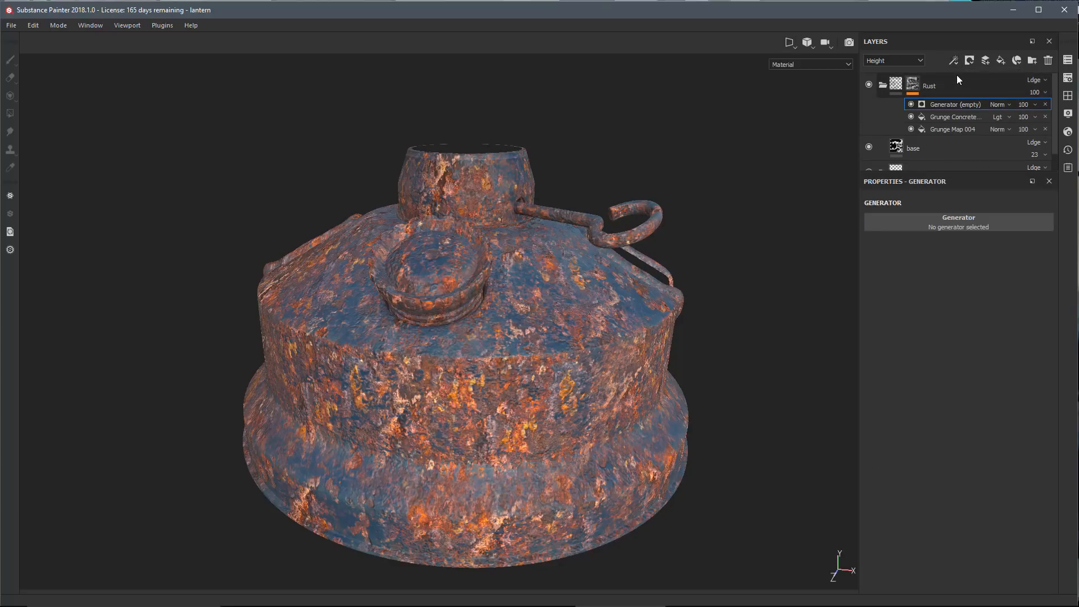
pyautogui.click(870, 225)
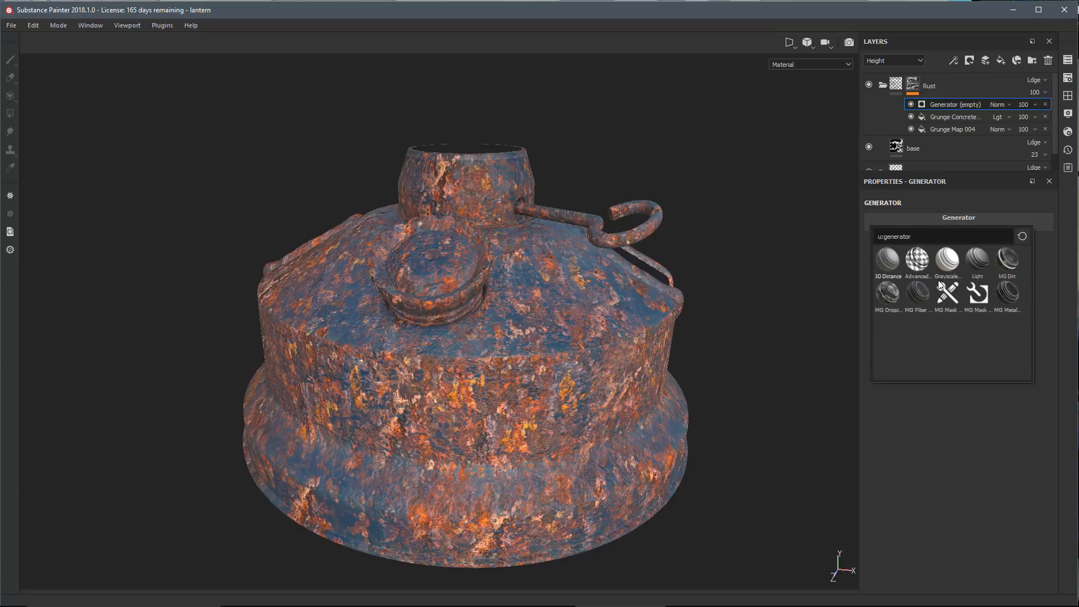
pyautogui.click(975, 257)
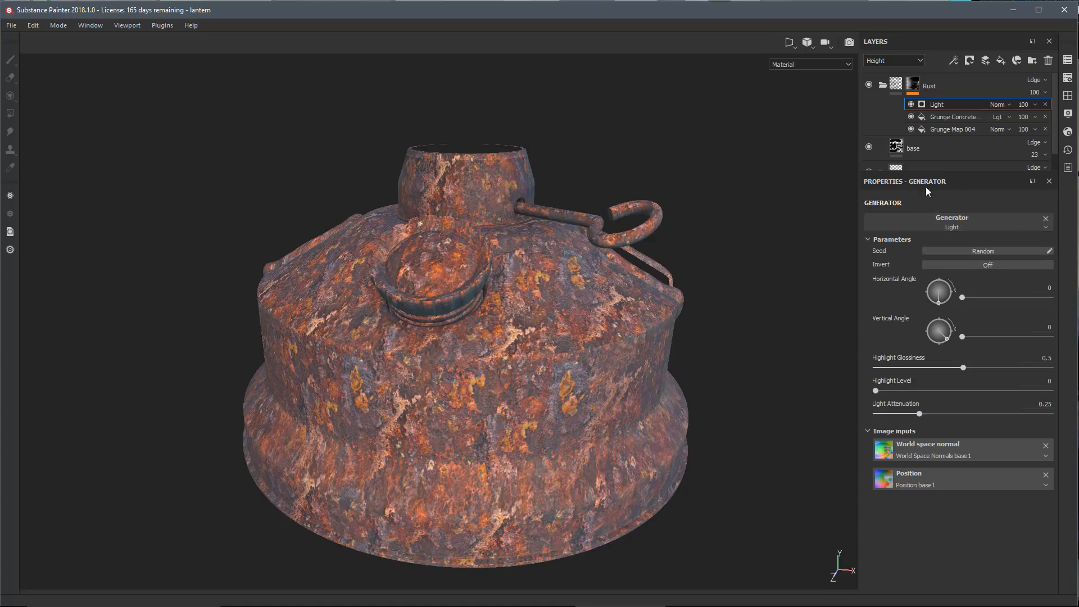
# - Display the Rust mask on its own and set the Light generator's vertical angle to 270
pyautogui.click(912, 84)
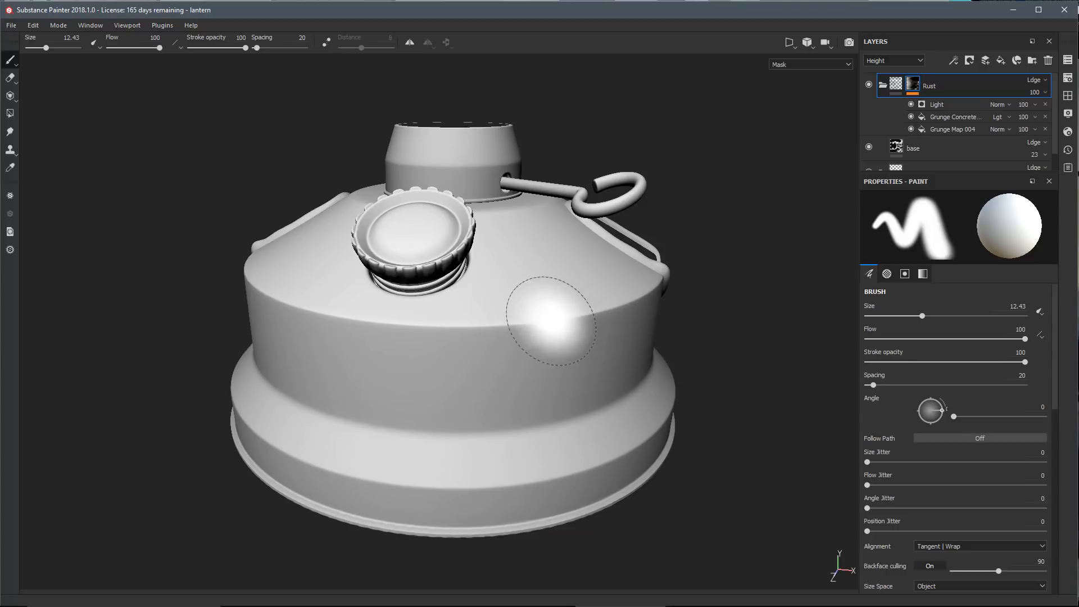
pyautogui.keyDown('alt'); pyautogui.moveTo(549, 318); pyautogui.dragTo(626, 292); pyautogui.keyUp('alt')
pyautogui.click(935, 105)
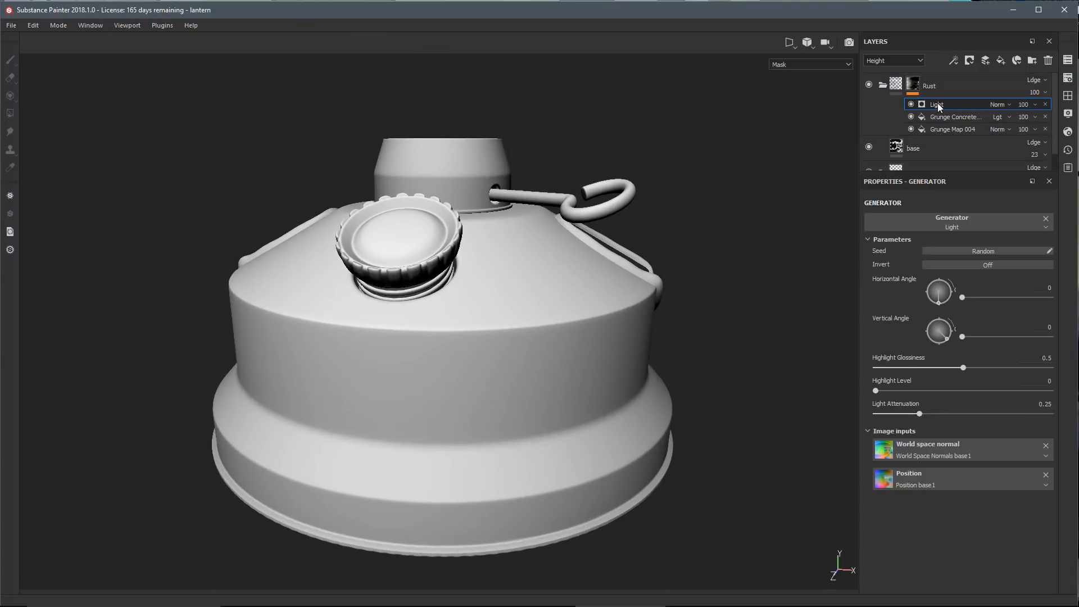
pyautogui.click(946, 336)
pyautogui.moveTo(939, 346); pyautogui.dragTo(941, 347)
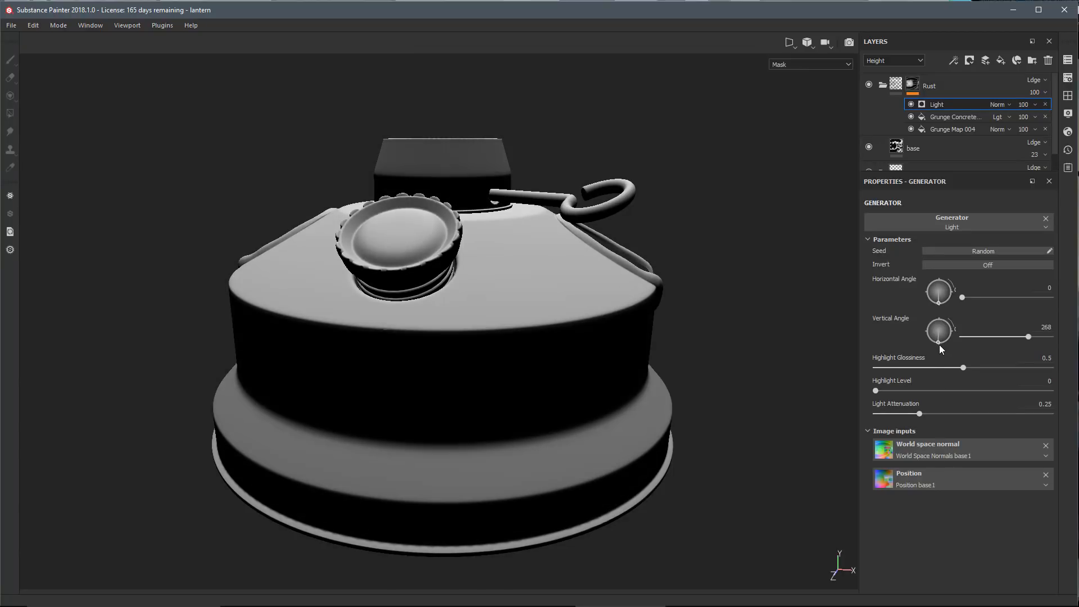
pyautogui.click(1041, 329)
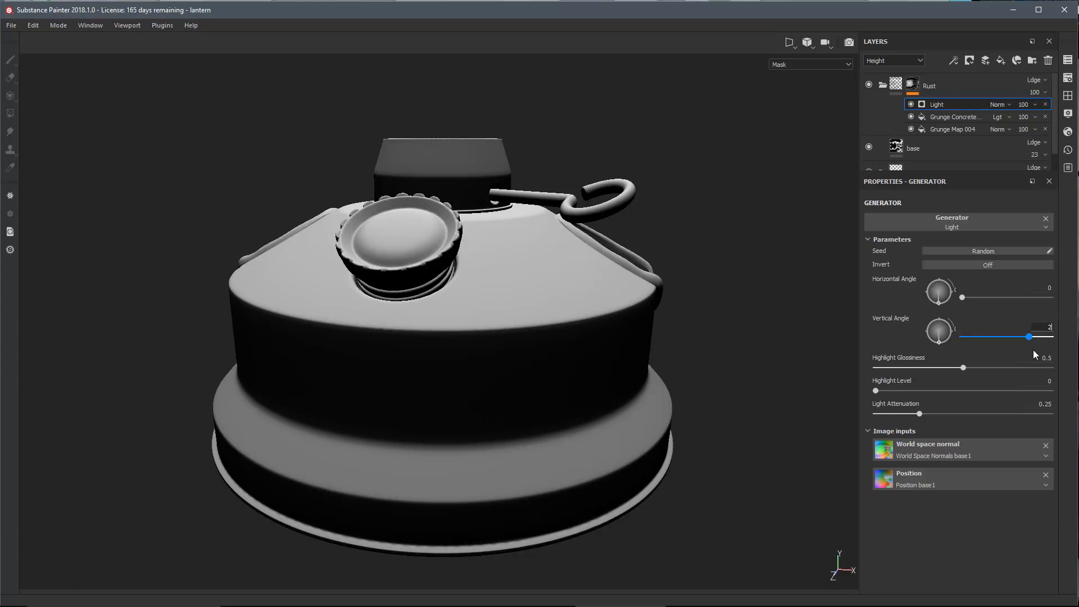
pyautogui.write('270')
pyautogui.press('Return')
pyautogui.moveTo(488, 356)
pyautogui.keyDown('alt'); pyautogui.mouseDown()
pyautogui.moveTo(491, 329)
pyautogui.moveTo(497, 350)
pyautogui.moveTo(520, 355)
pyautogui.mouseUp(); pyautogui.keyUp('alt')
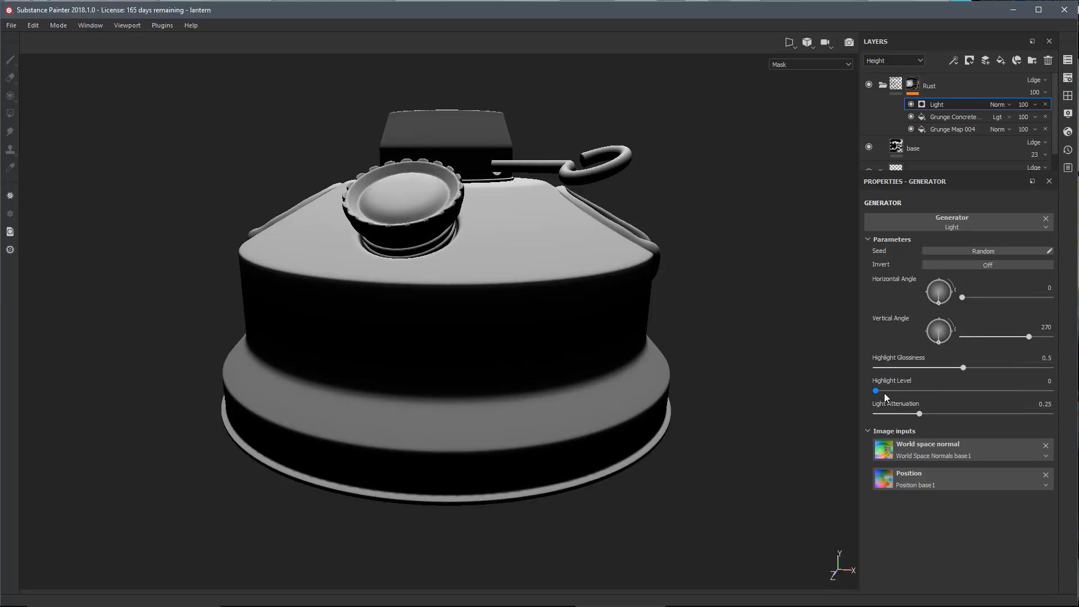
# - Set the Light generator's highlight glossiness to 0.51, highlight level to 0.24 and light attenuation to 0.09
pyautogui.moveTo(881, 394); pyautogui.dragTo(900, 399)
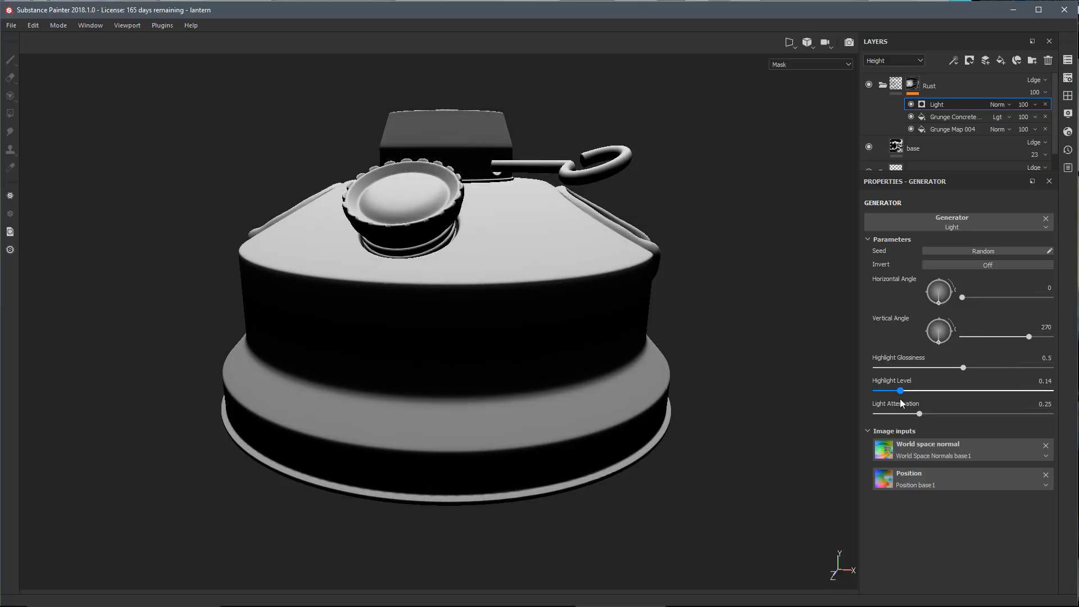
pyautogui.moveTo(964, 368)
pyautogui.mouseDown()
pyautogui.moveTo(977, 370)
pyautogui.moveTo(965, 377)
pyautogui.mouseUp()
pyautogui.moveTo(902, 392)
pyautogui.mouseDown()
pyautogui.moveTo(950, 415)
pyautogui.moveTo(891, 413)
pyautogui.moveTo(917, 393)
pyautogui.mouseUp()
pyautogui.keyDown('alt'); pyautogui.moveTo(721, 383); pyautogui.dragTo(619, 305, button='right'); pyautogui.keyUp('alt')
pyautogui.keyDown('alt'); pyautogui.moveTo(619, 306); pyautogui.dragTo(659, 247); pyautogui.keyUp('alt')
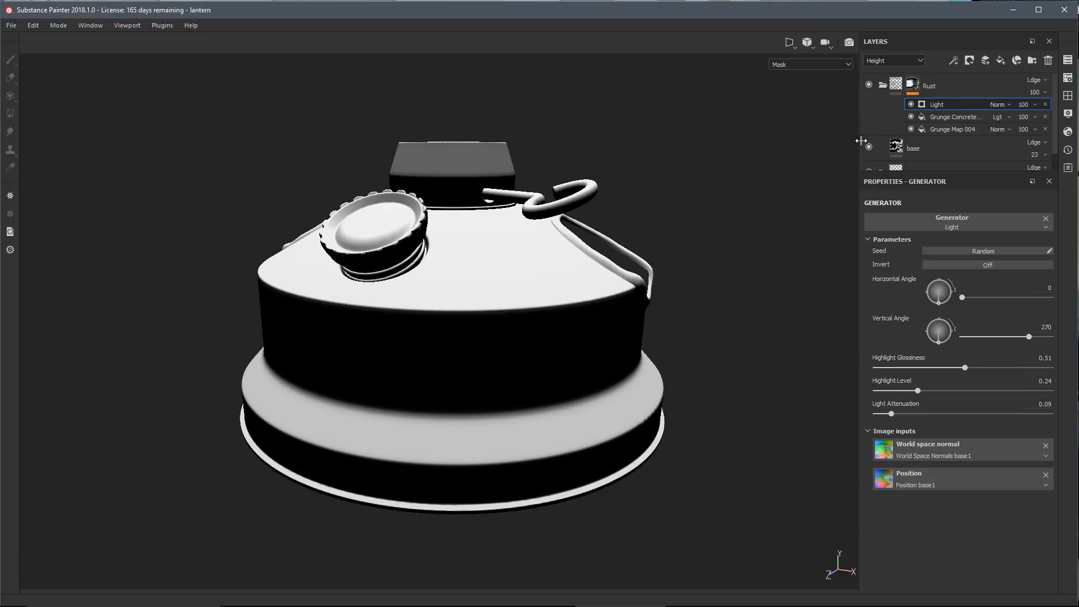
# - Set the Light generator's blending mode to Multiply and return the viewport to material display
pyautogui.click(1003, 104)
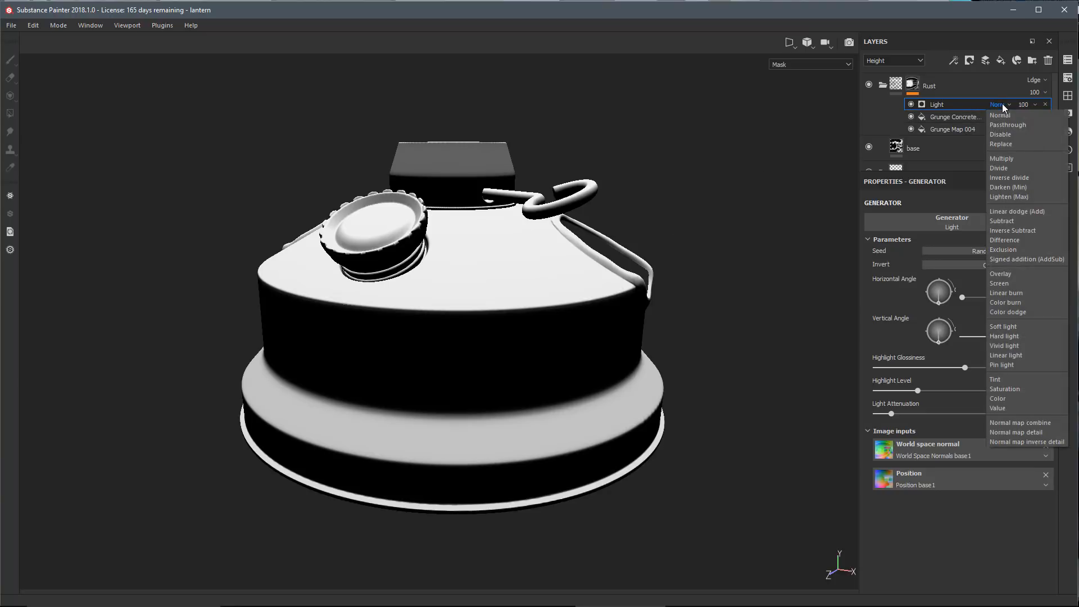
pyautogui.click(1003, 160)
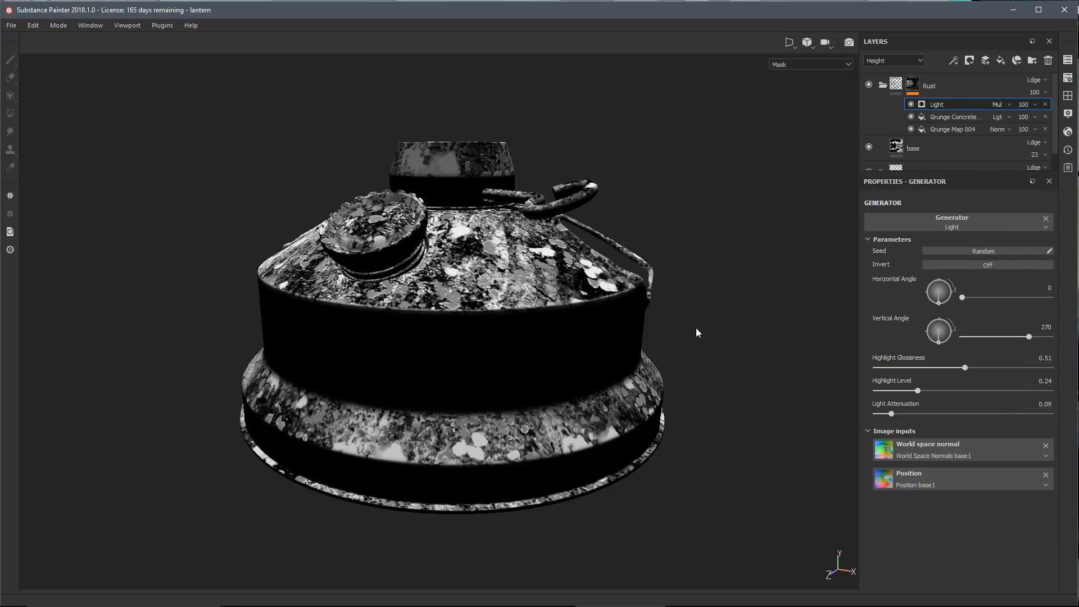
pyautogui.keyDown('alt'); pyautogui.moveTo(649, 341); pyautogui.dragTo(612, 291); pyautogui.keyUp('alt')
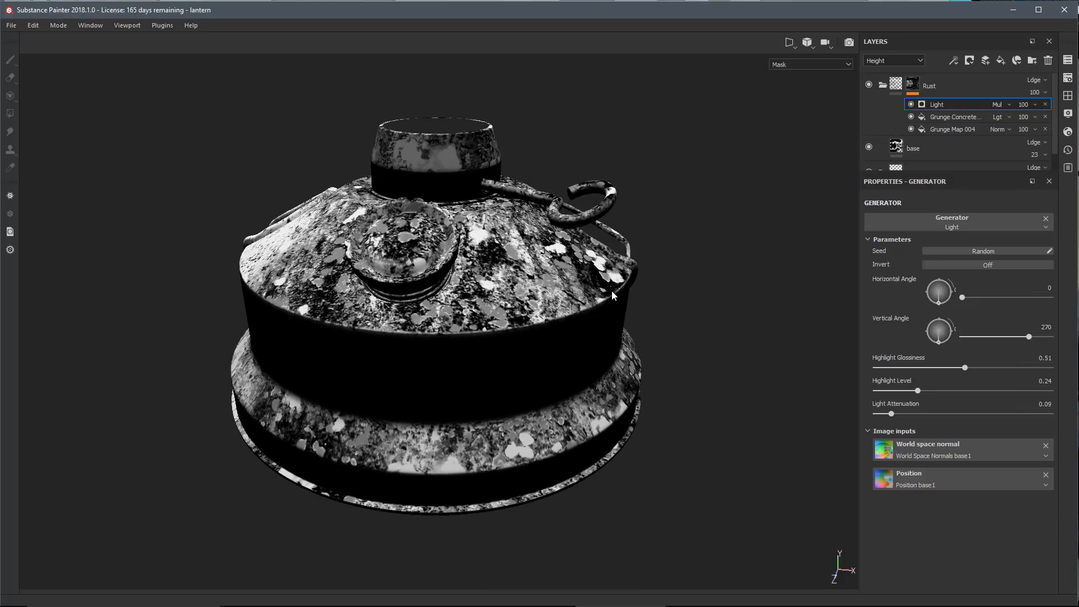
pyautogui.press('m')
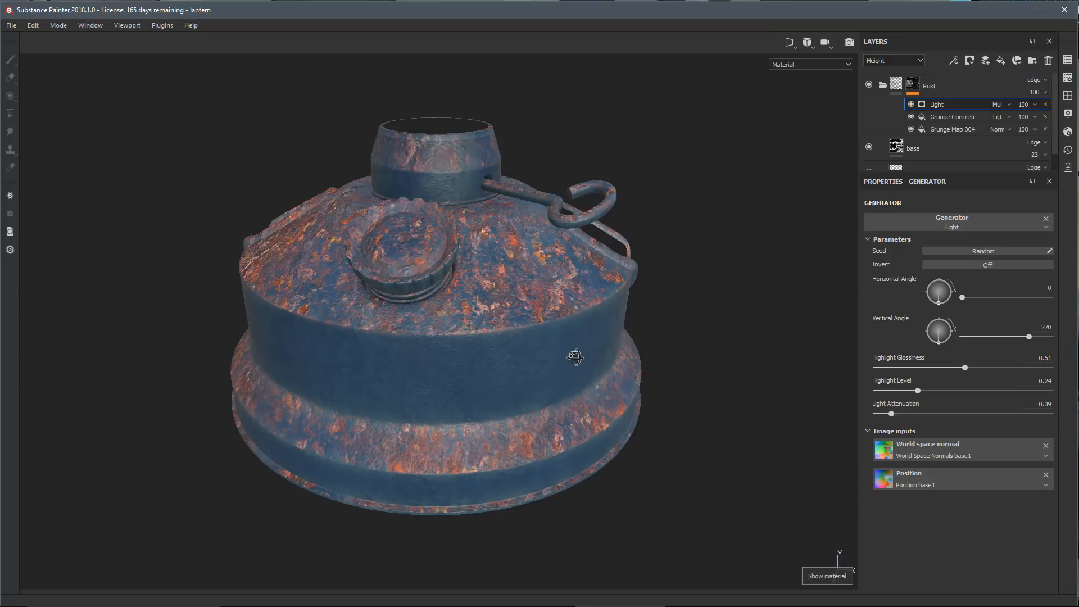
pyautogui.moveTo(568, 349)
pyautogui.keyDown('alt'); pyautogui.mouseDown()
pyautogui.moveTo(578, 317)
pyautogui.moveTo(468, 299)
pyautogui.moveTo(578, 342)
pyautogui.mouseUp(); pyautogui.keyUp('alt')
pyautogui.keyDown('alt'); pyautogui.moveTo(578, 342); pyautogui.dragTo(598, 334, button='middle'); pyautogui.keyUp('alt')
pyautogui.keyDown('alt'); pyautogui.moveTo(569, 359); pyautogui.dragTo(565, 374); pyautogui.keyUp('alt')
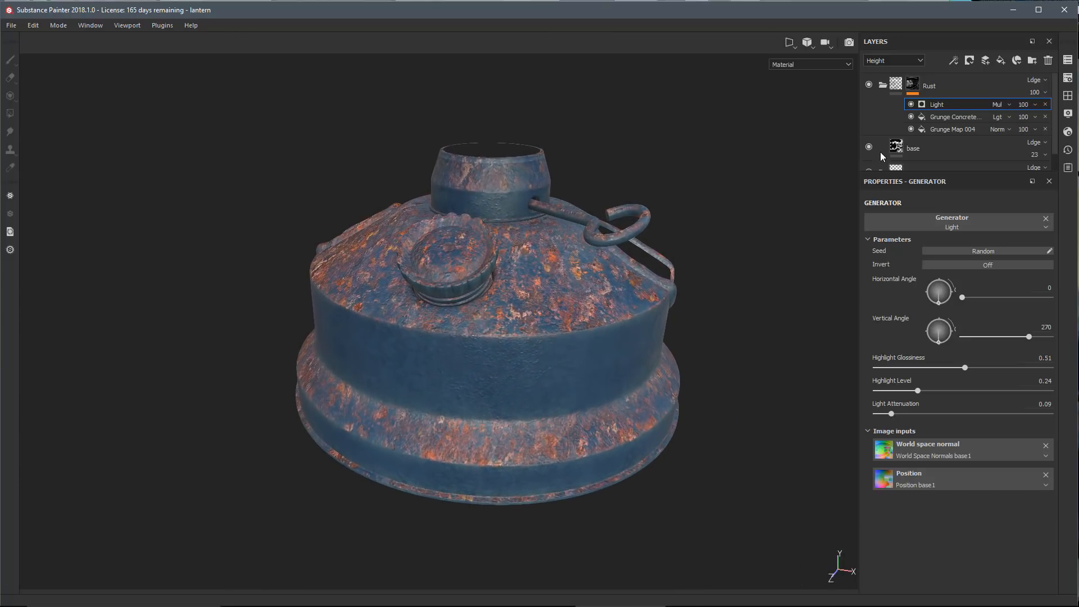
# - Set the Grunge Concrete Old fill's balance to 0.28 and UV scale to 4.6, and raise its contrast
pyautogui.click(943, 117)
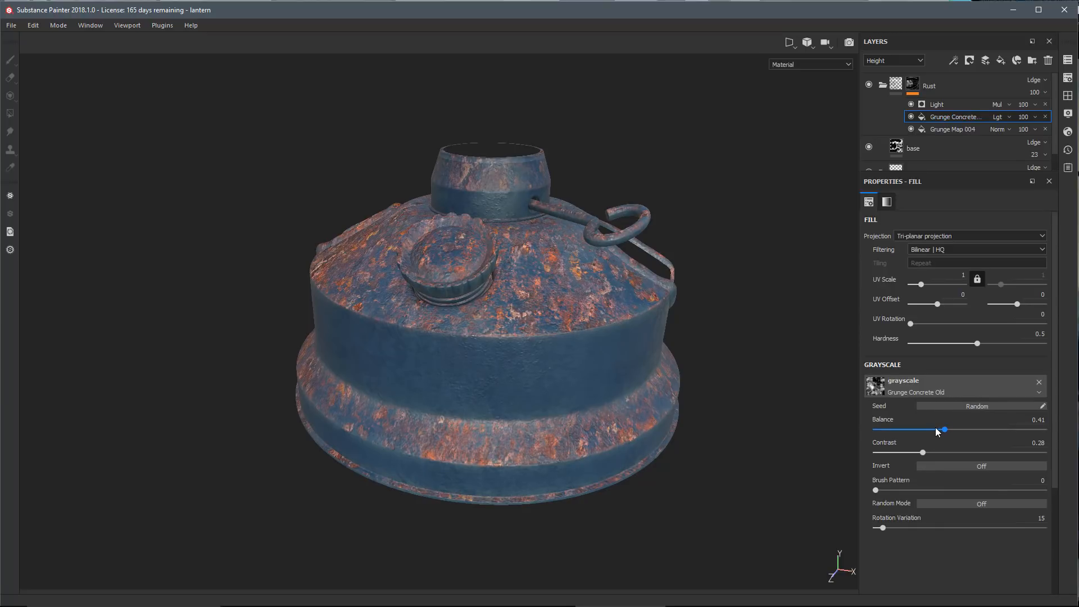
pyautogui.moveTo(945, 430); pyautogui.dragTo(923, 436)
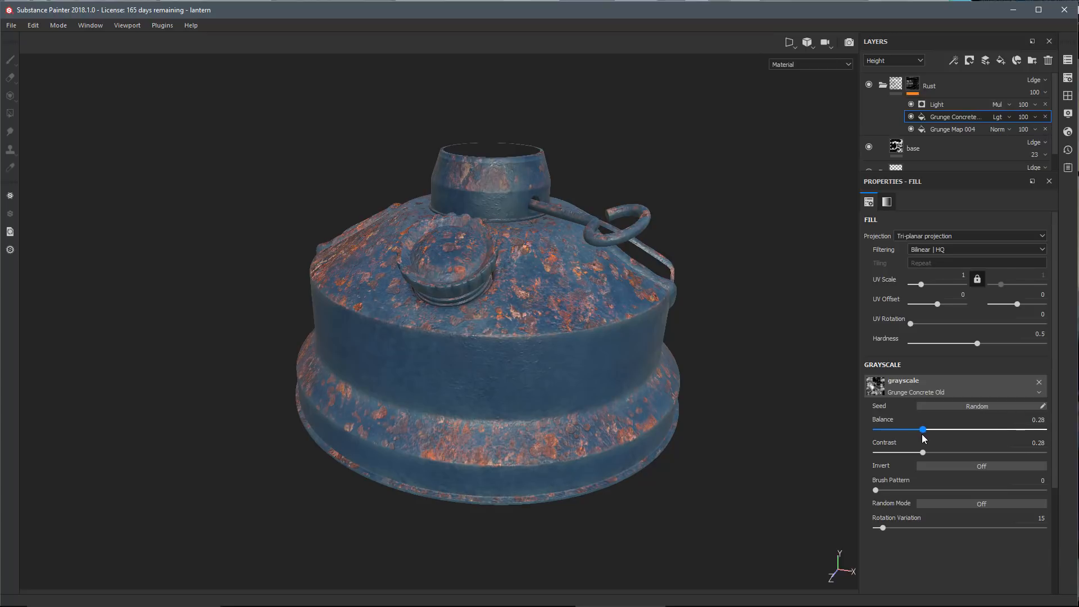
pyautogui.moveTo(923, 288); pyautogui.dragTo(930, 288)
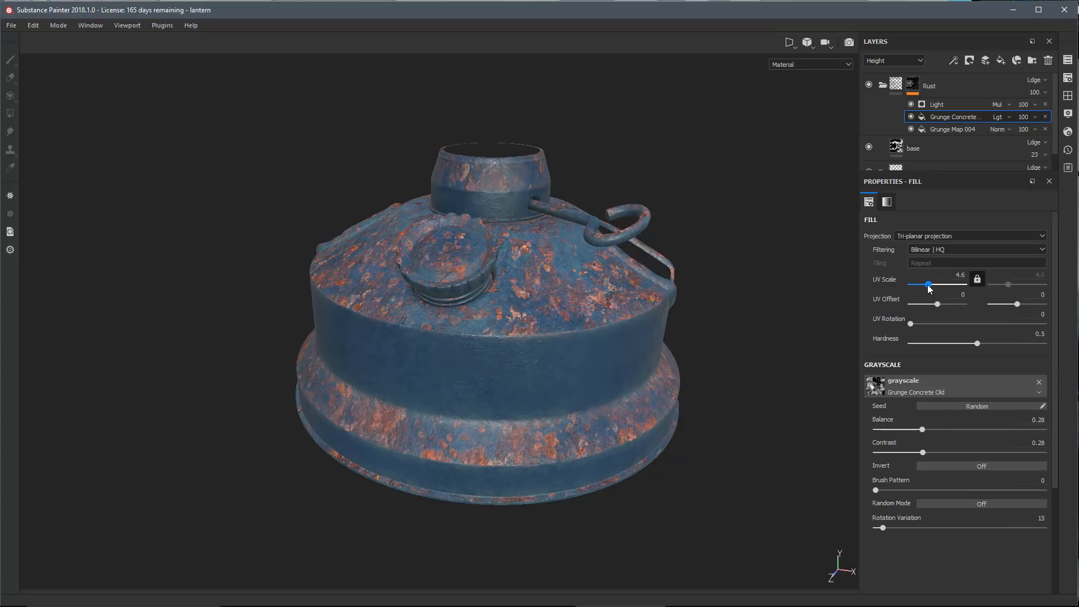
pyautogui.keyDown('alt'); pyautogui.moveTo(579, 337); pyautogui.dragTo(585, 362); pyautogui.keyUp('alt')
pyautogui.moveTo(925, 453); pyautogui.dragTo(1000, 467)
# - Set the balance of the Grunge Map 004 fill in the Rust mask to 0.59
pyautogui.click(943, 130)
pyautogui.moveTo(960, 444)
pyautogui.mouseDown()
pyautogui.moveTo(933, 445)
pyautogui.moveTo(975, 451)
pyautogui.mouseUp()
pyautogui.keyDown('alt'); pyautogui.moveTo(583, 320); pyautogui.dragTo(613, 382); pyautogui.keyUp('alt')
pyautogui.keyDown('alt'); pyautogui.moveTo(629, 335); pyautogui.dragTo(551, 264); pyautogui.keyUp('alt')
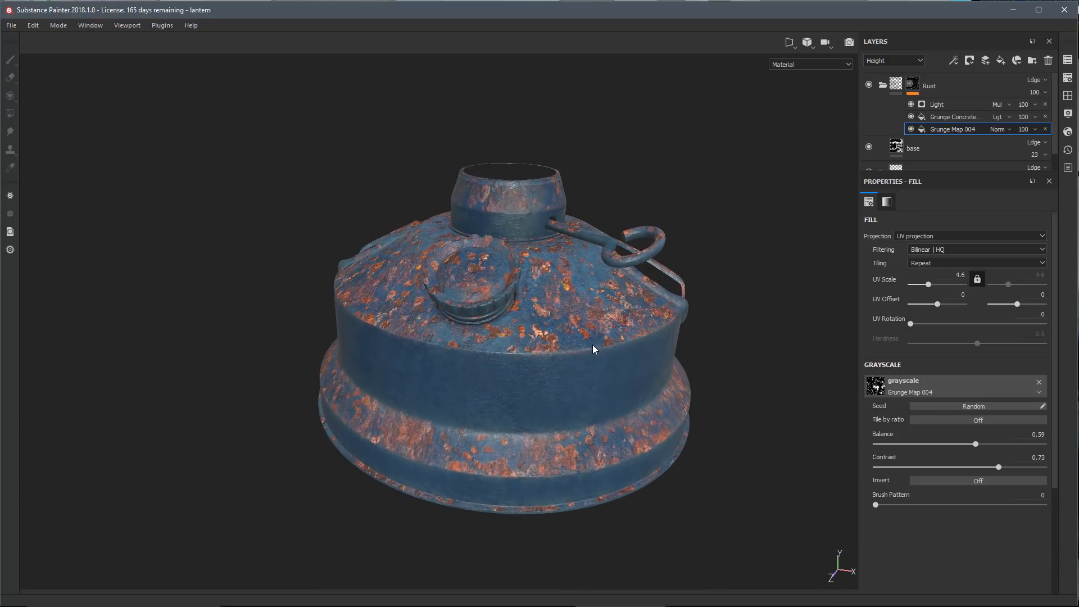
pyautogui.keyDown('alt'); pyautogui.moveTo(526, 304); pyautogui.dragTo(646, 195); pyautogui.keyUp('alt')
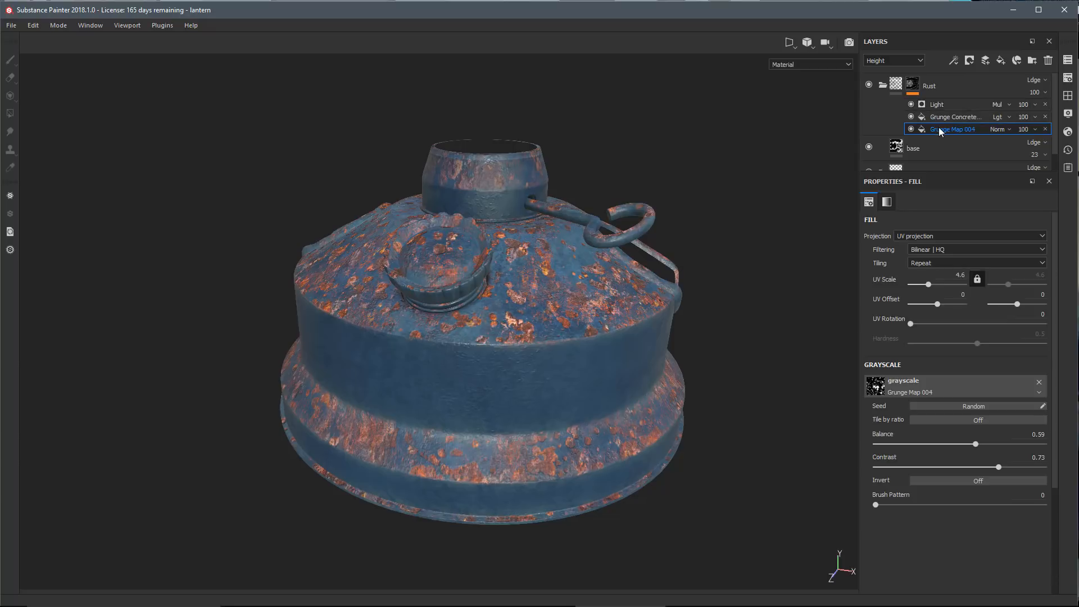
# - Examine the combined Rust mask on its own, then the rust coverage in material display
pyautogui.moveTo(939, 128); pyautogui.dragTo(958, 138)
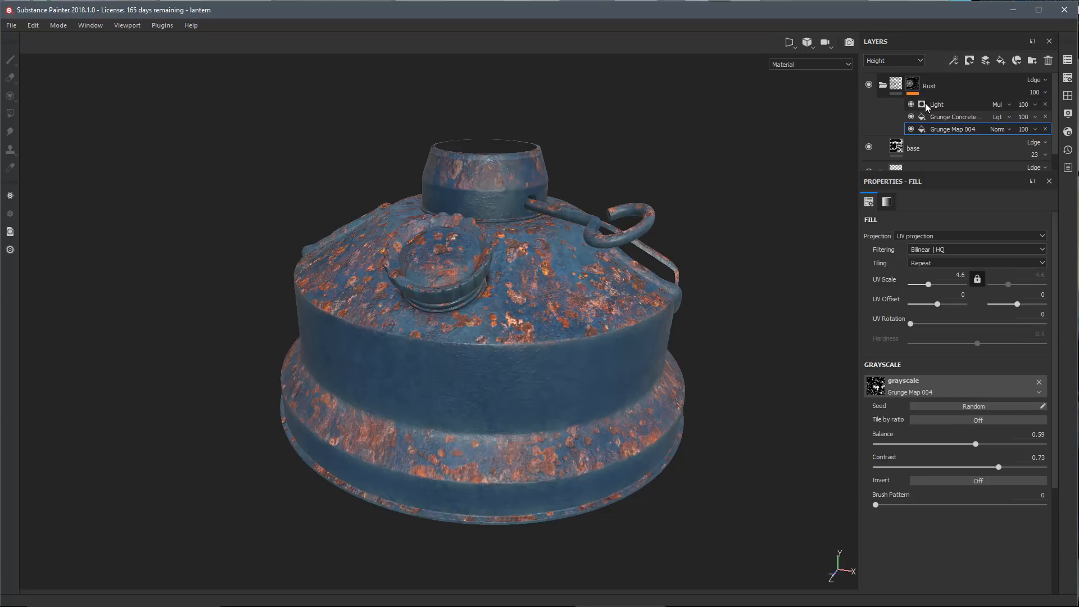
pyautogui.keyDown('alt'); pyautogui.click(912, 87); pyautogui.keyUp('alt')
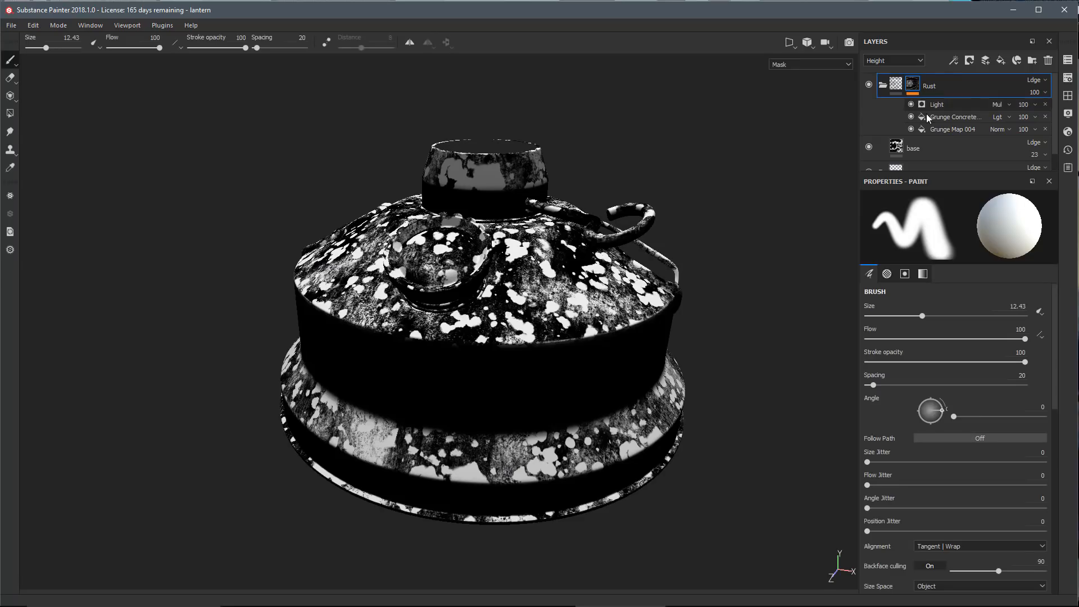
pyautogui.press('m')
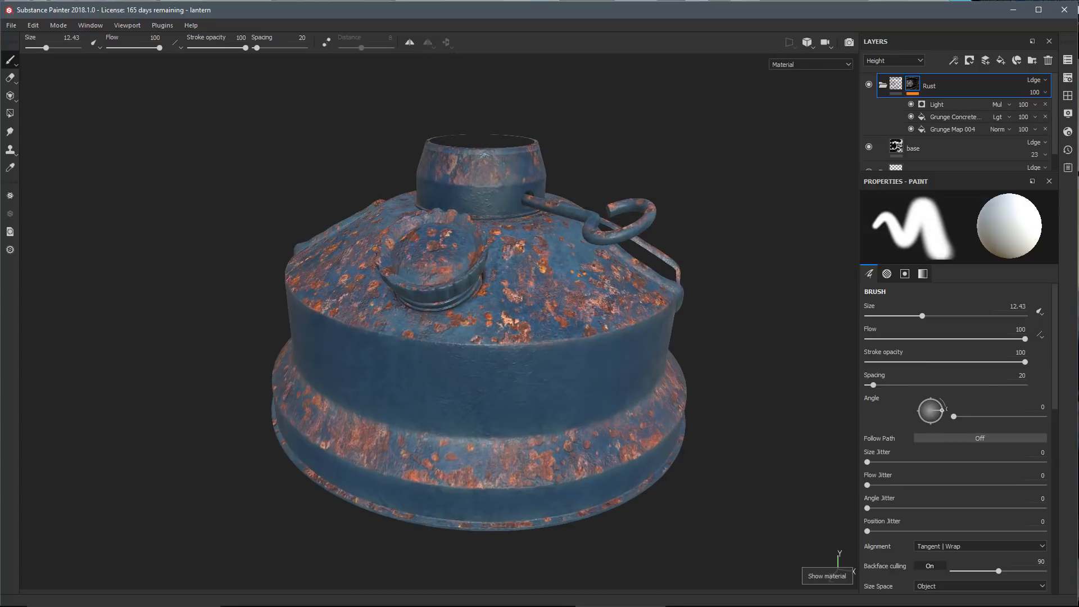
pyautogui.keyDown('alt'); pyautogui.moveTo(648, 364); pyautogui.dragTo(640, 343); pyautogui.keyUp('alt')
pyautogui.keyDown('alt'); pyautogui.moveTo(641, 342); pyautogui.dragTo(669, 348, button='right'); pyautogui.keyUp('alt')
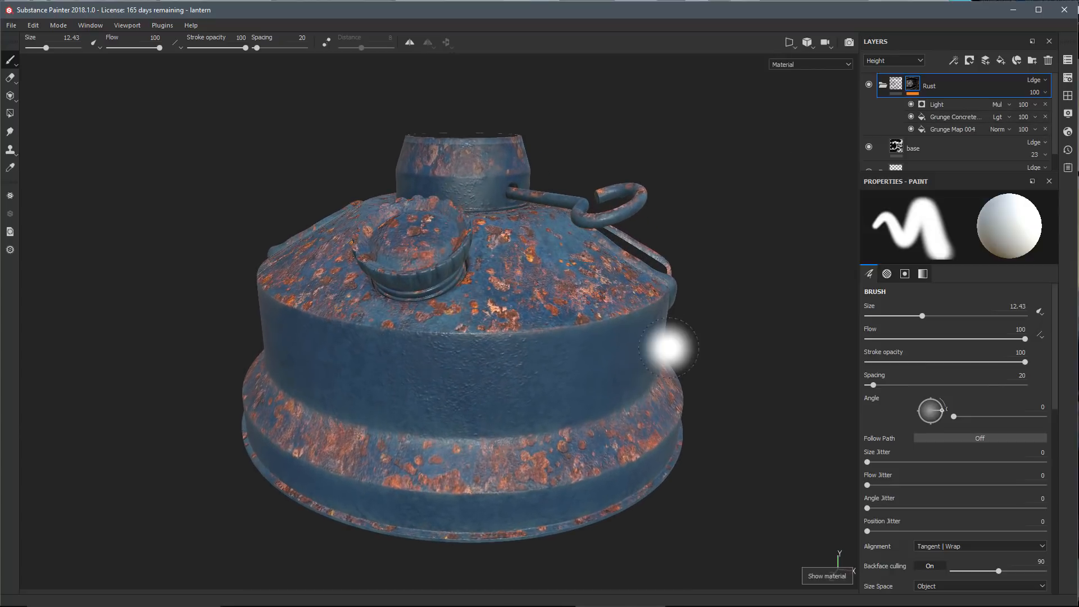
# - Add an MG Dirt generator above the Light generator in the Rust mask
pyautogui.click(955, 62)
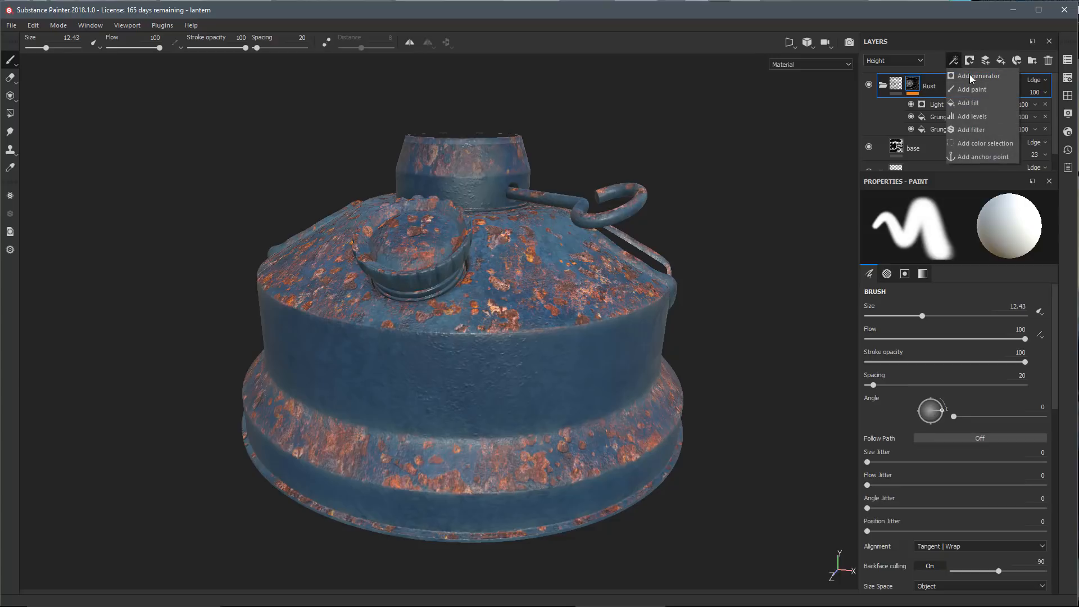
pyautogui.click(967, 76)
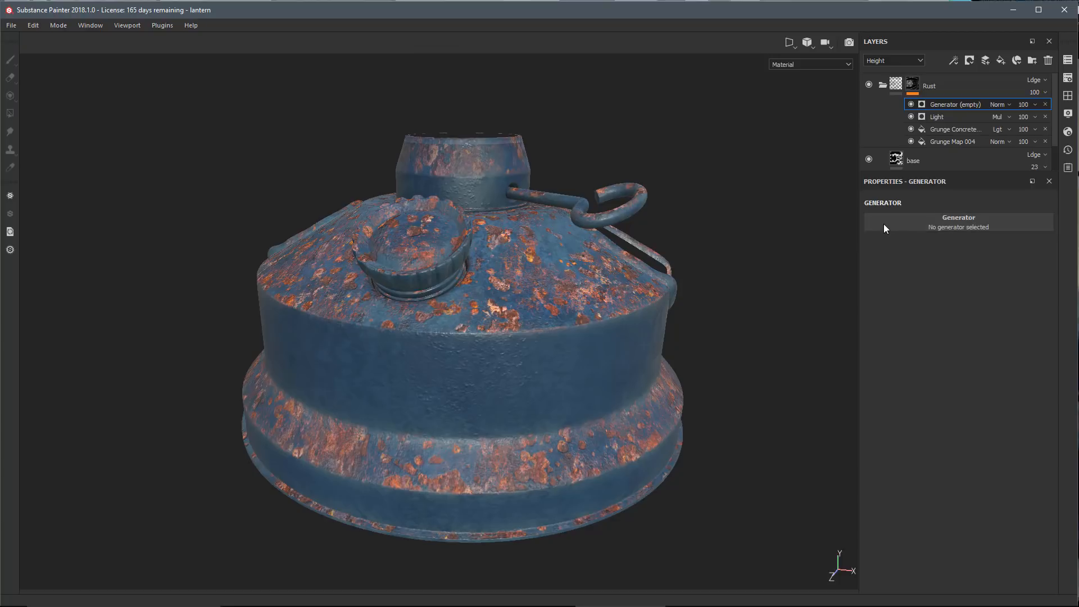
pyautogui.click(884, 223)
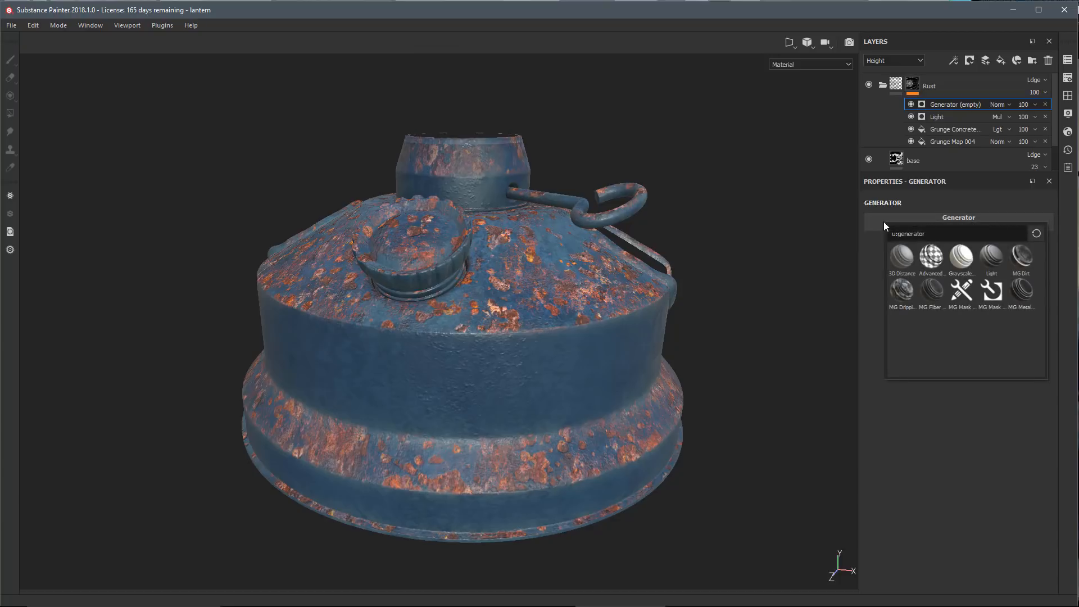
pyautogui.click(1022, 256)
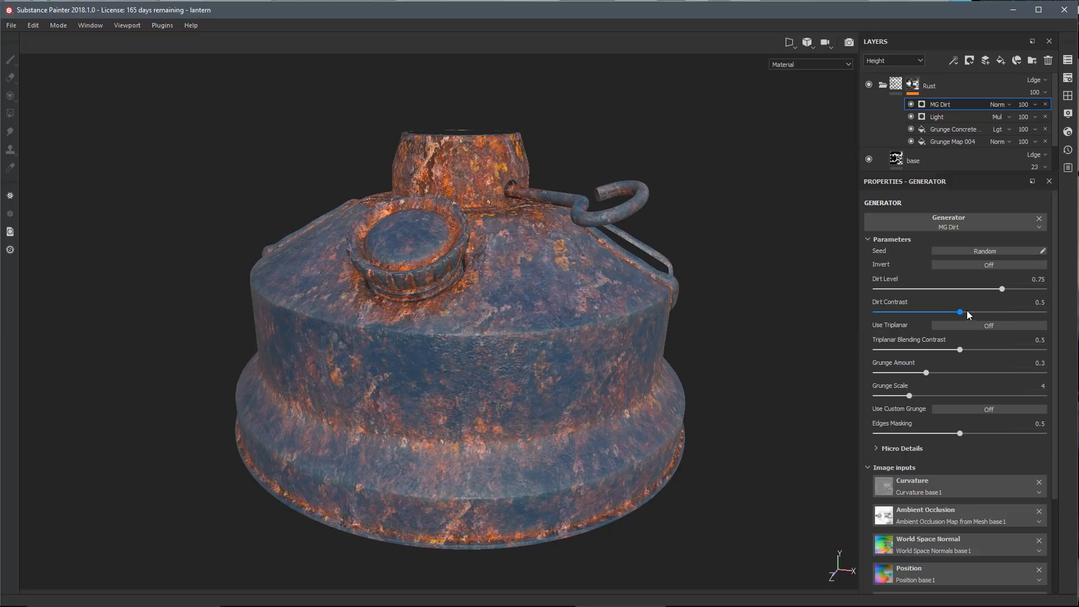
# - Set the MG Dirt generator's dirt contrast to 0.83, with the dirt level at 0.75
pyautogui.moveTo(961, 312); pyautogui.dragTo(1015, 313)
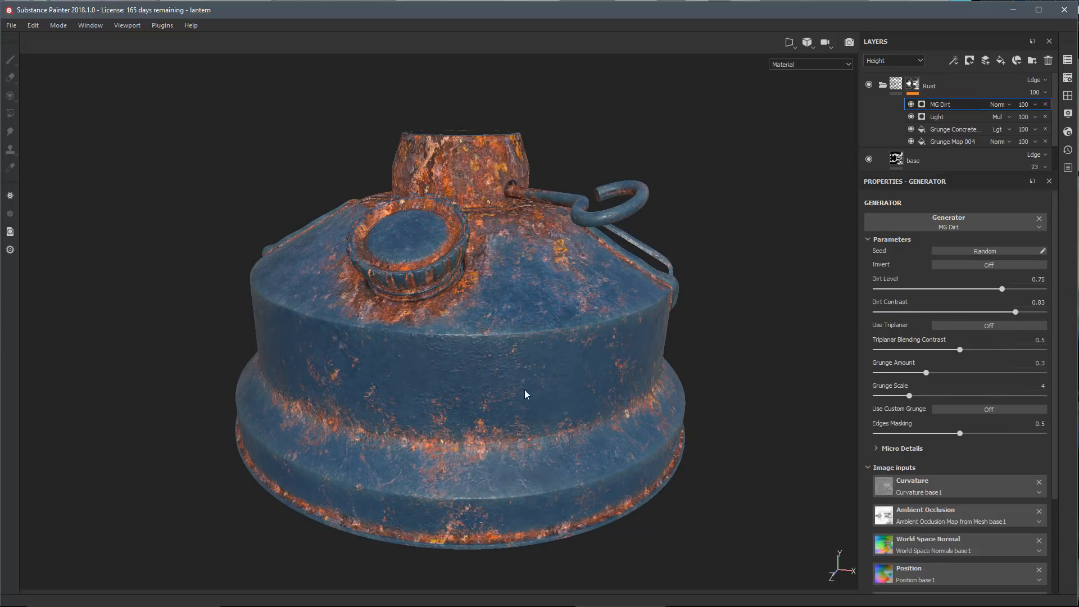
pyautogui.keyDown('alt'); pyautogui.moveTo(604, 401); pyautogui.dragTo(585, 349); pyautogui.keyUp('alt')
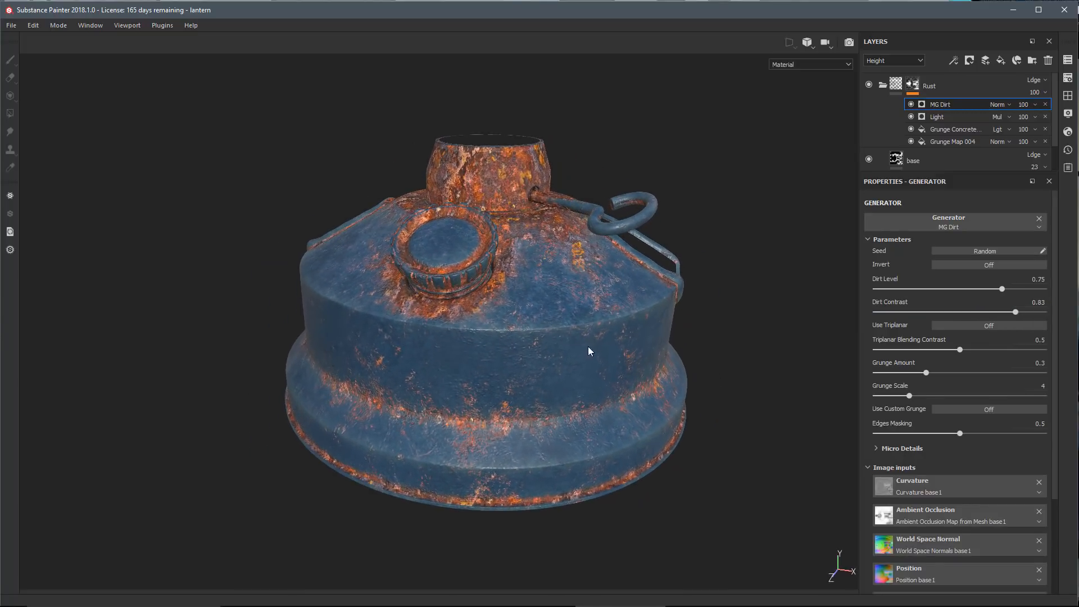
pyautogui.moveTo(1001, 289)
pyautogui.mouseDown()
pyautogui.moveTo(986, 294)
pyautogui.moveTo(1003, 295)
pyautogui.mouseUp()
pyautogui.keyDown('alt'); pyautogui.moveTo(573, 360); pyautogui.dragTo(497, 301); pyautogui.keyUp('alt')
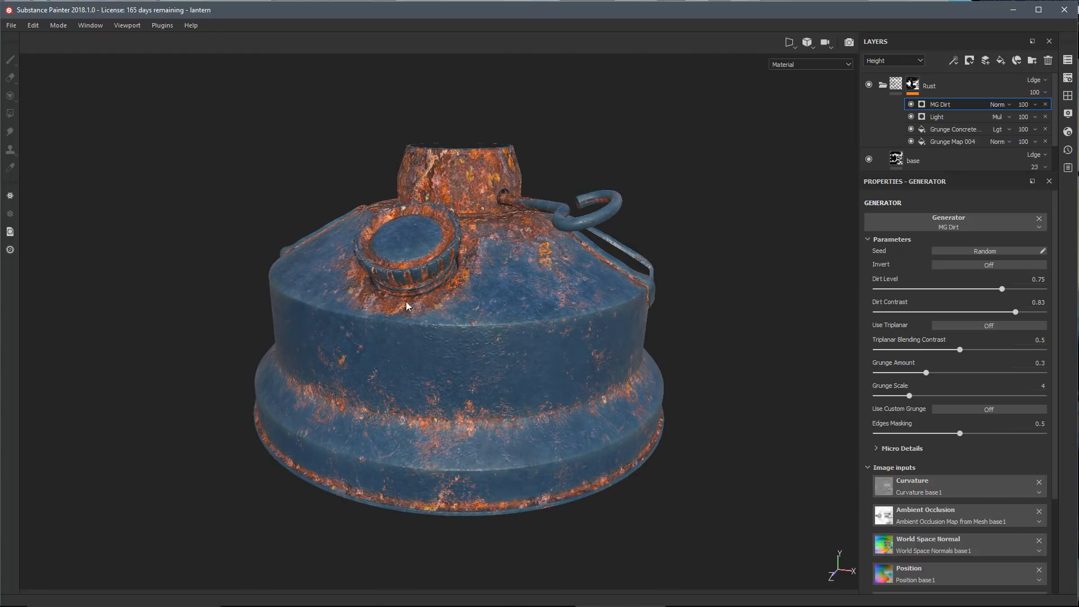
# - Set the blending mode of the MG Dirt generator to Lighten (Max)
pyautogui.scroll(1, 569, 365)
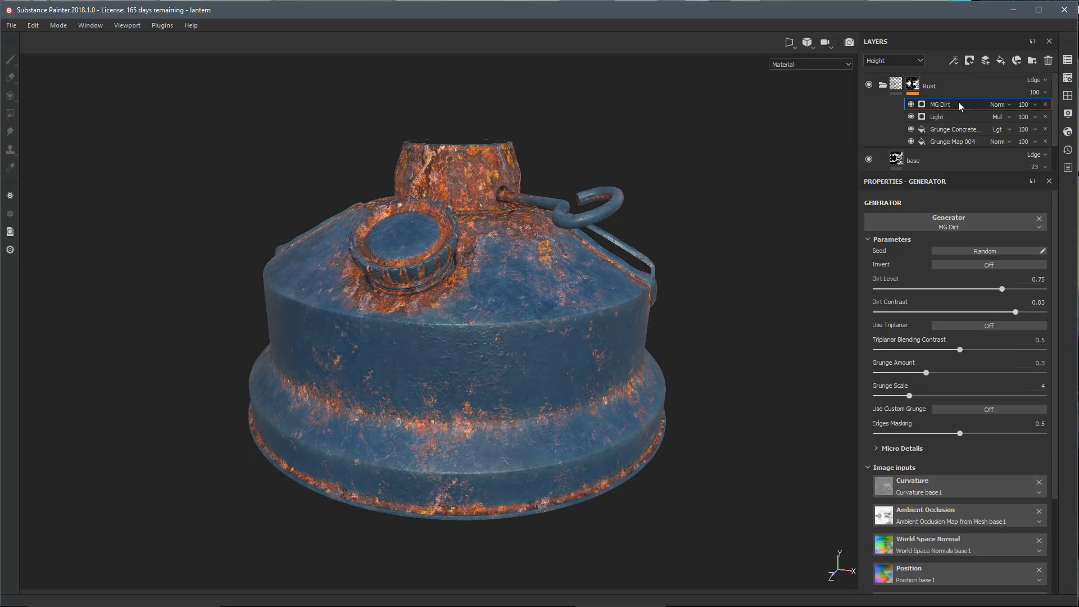
pyautogui.click(1004, 105)
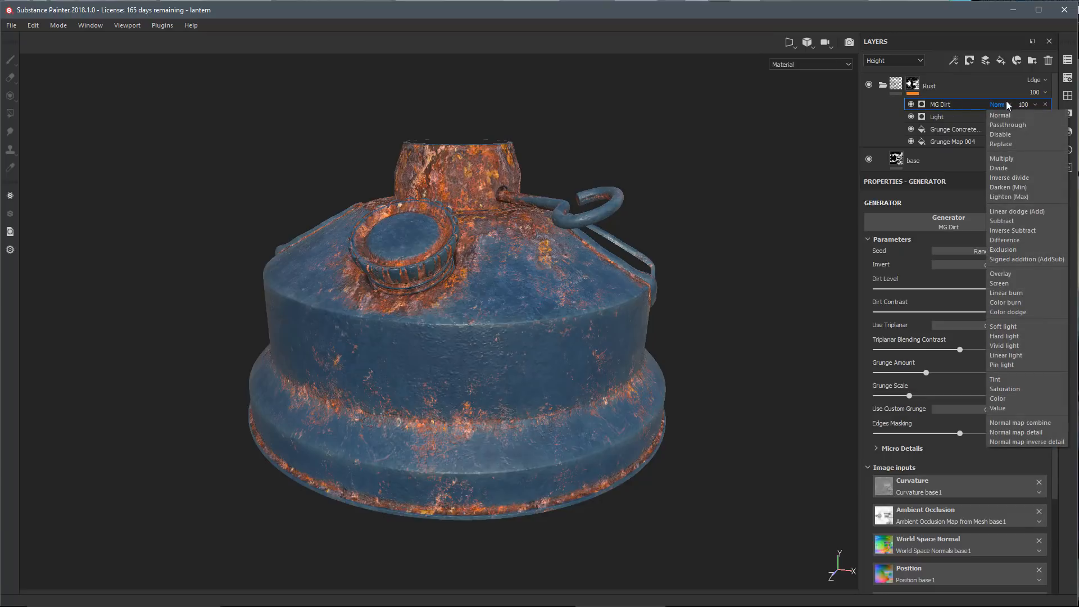
pyautogui.click(1007, 197)
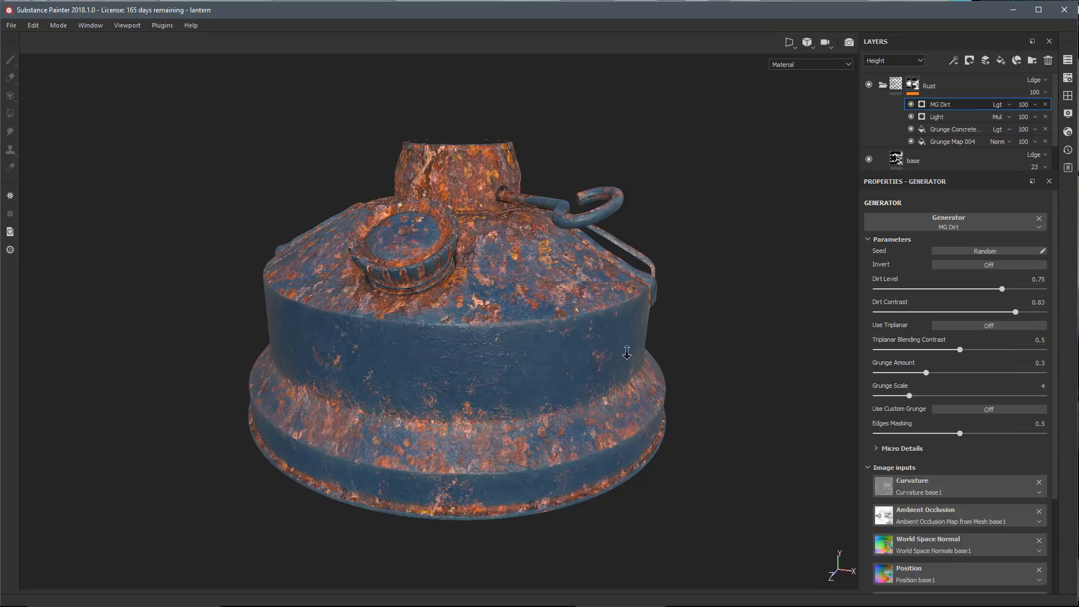
# - Add an MG Mask Editor generator above the MG Dirt generator in the Rust mask
pyautogui.keyDown('alt'); pyautogui.moveTo(618, 351); pyautogui.dragTo(619, 284); pyautogui.keyUp('alt')
pyautogui.click(912, 106)
pyautogui.click(912, 106)
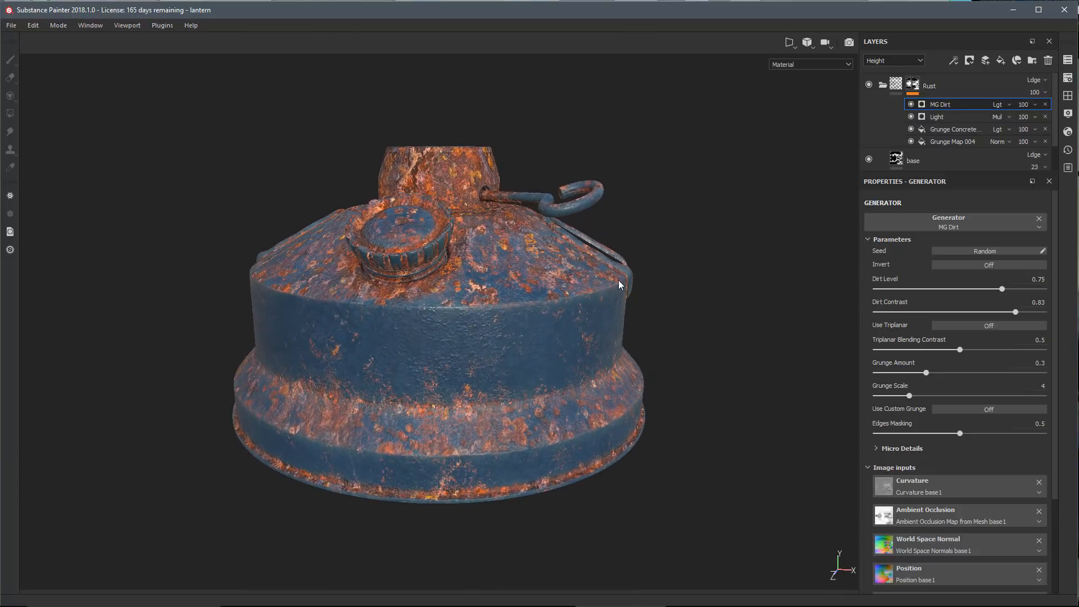
pyautogui.keyDown('alt'); pyautogui.moveTo(520, 320); pyautogui.dragTo(596, 253); pyautogui.keyUp('alt')
pyautogui.click(956, 61)
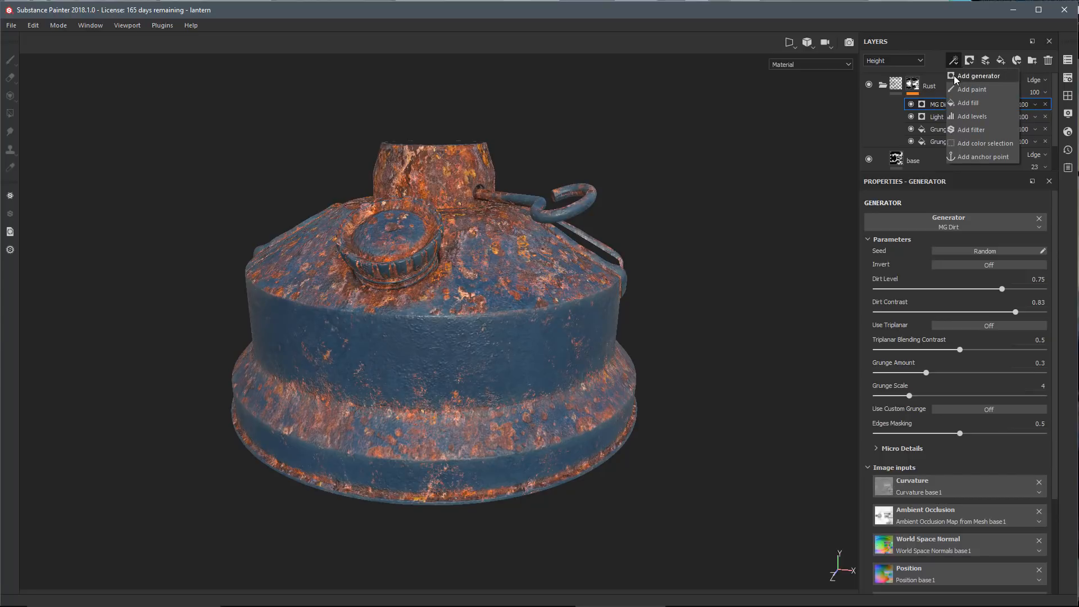
pyautogui.click(954, 75)
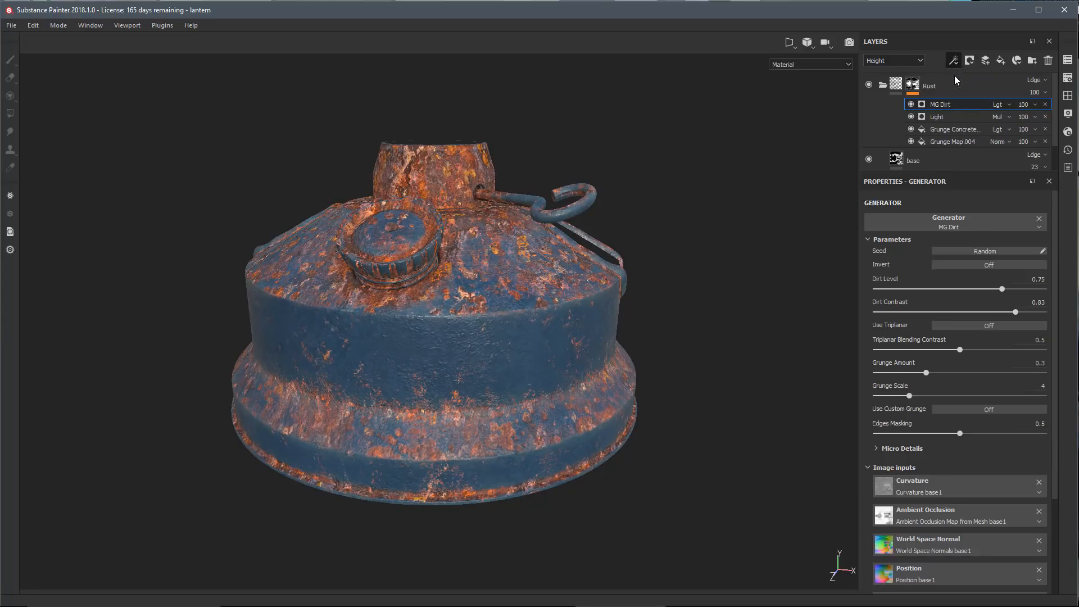
pyautogui.click(879, 224)
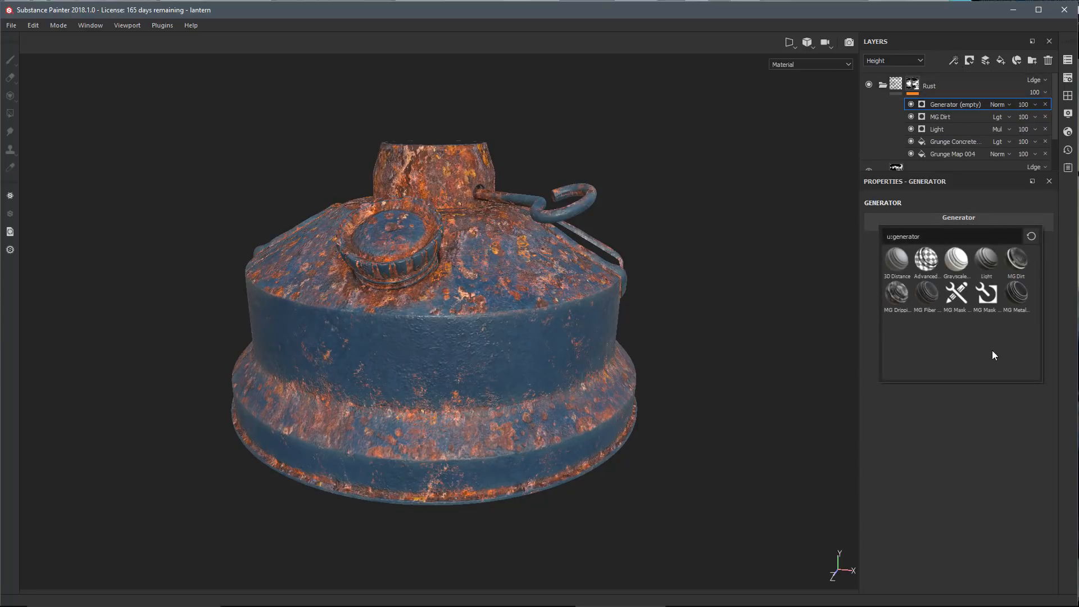
pyautogui.click(986, 294)
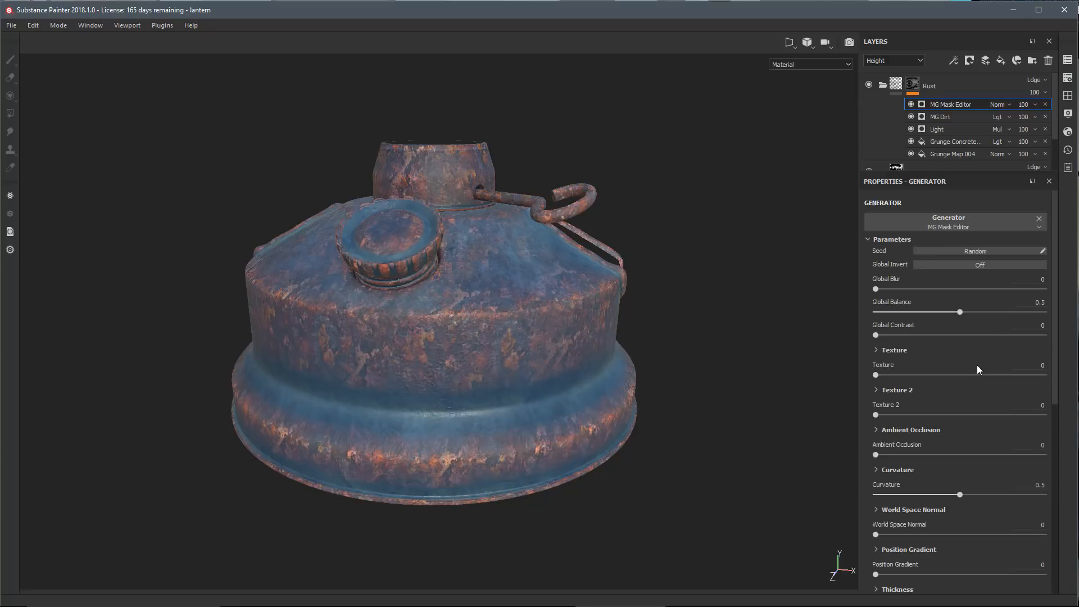
# - Set the MG Mask Editor's overall Curvature amount to 1
pyautogui.keyDown('alt'); pyautogui.moveTo(665, 309); pyautogui.dragTo(695, 304, button='middle'); pyautogui.keyUp('alt')
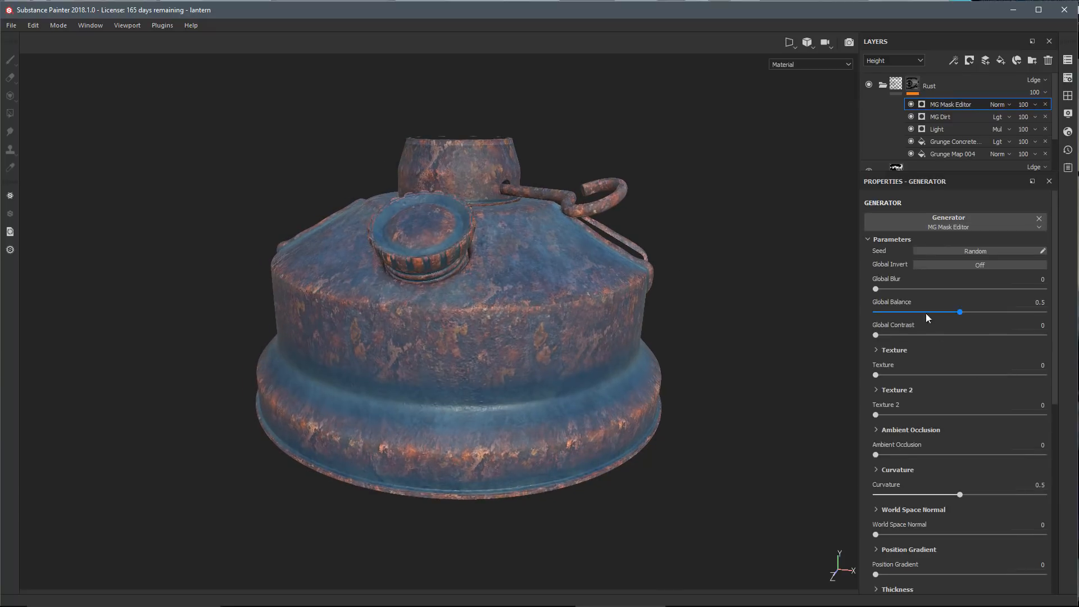
pyautogui.scroll(-2, 926, 373)
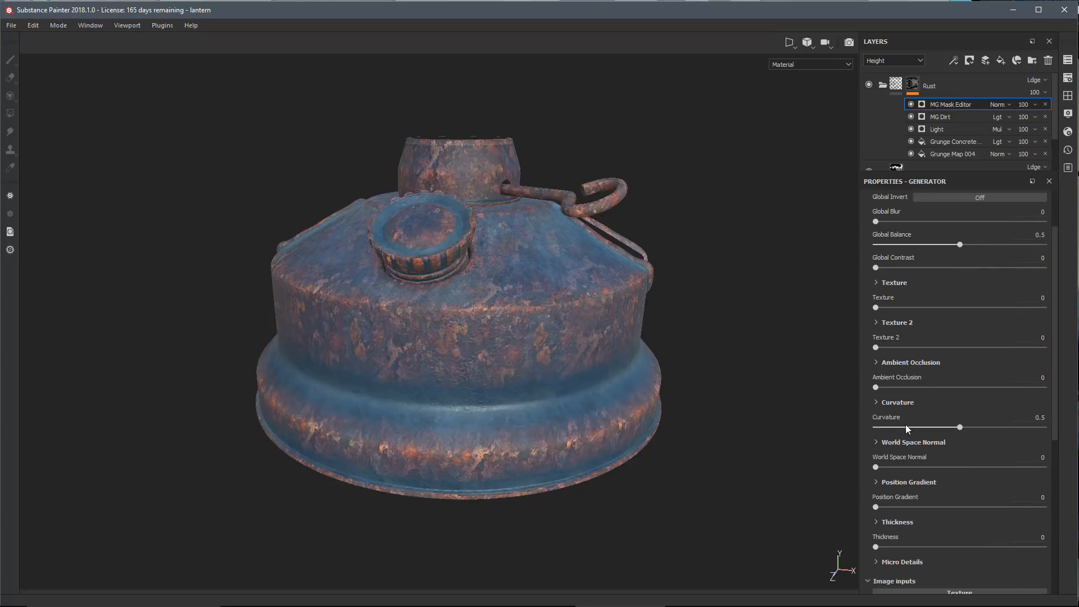
pyautogui.moveTo(1001, 427); pyautogui.dragTo(1051, 427)
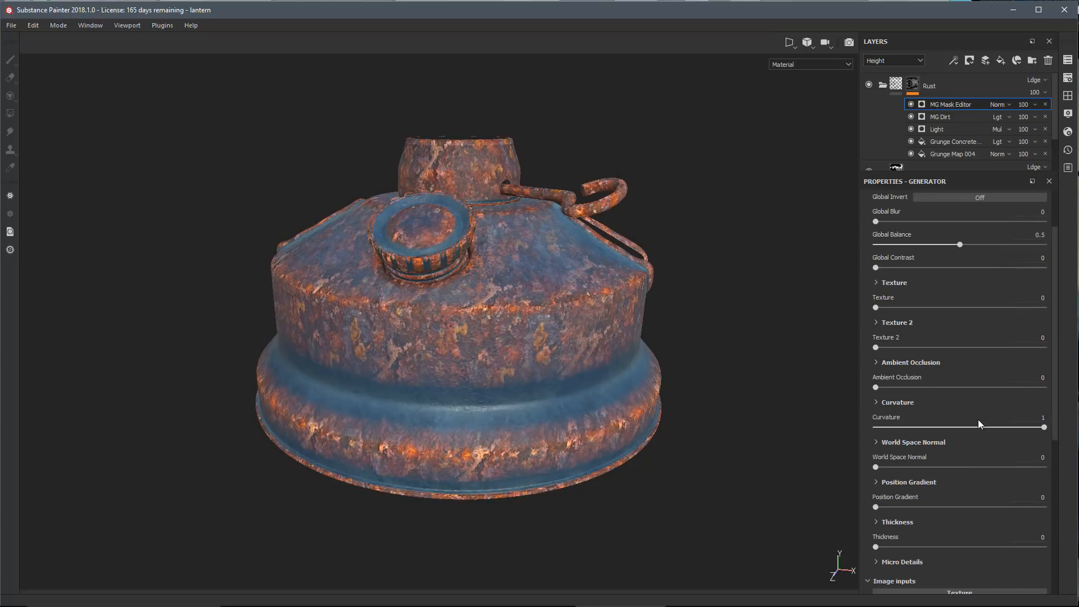
# - In the MG Mask Editor's curvature settings, set Medium to 0.06 and keep Large, Big and Huge at 0
pyautogui.scroll(-2, 976, 416)
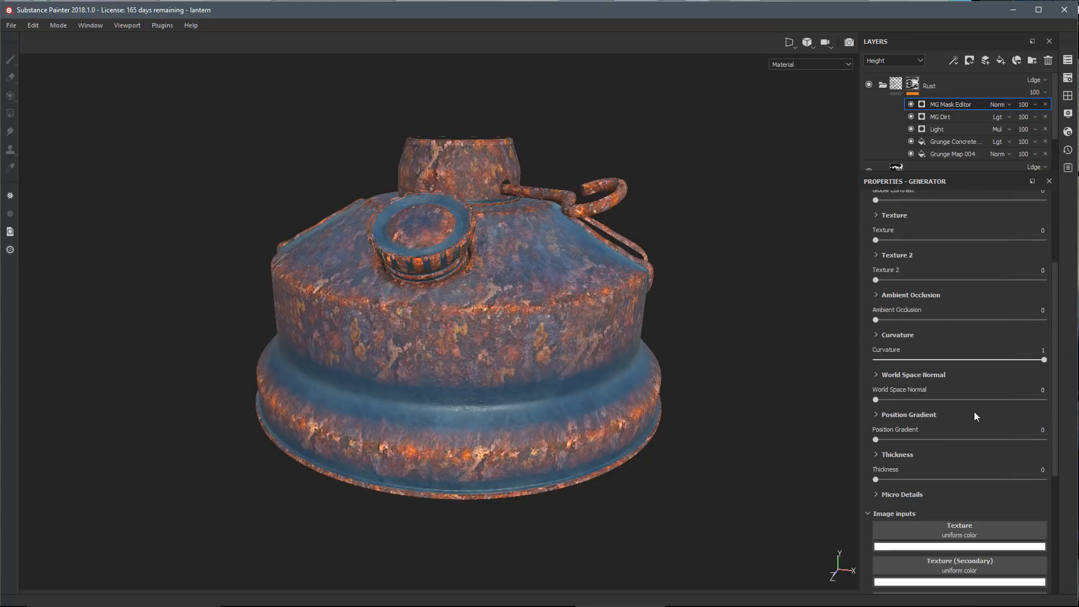
pyautogui.click(878, 335)
pyautogui.scroll(-1, 891, 428)
pyautogui.moveTo(899, 509); pyautogui.dragTo(865, 462)
pyautogui.moveTo(965, 440); pyautogui.dragTo(895, 444)
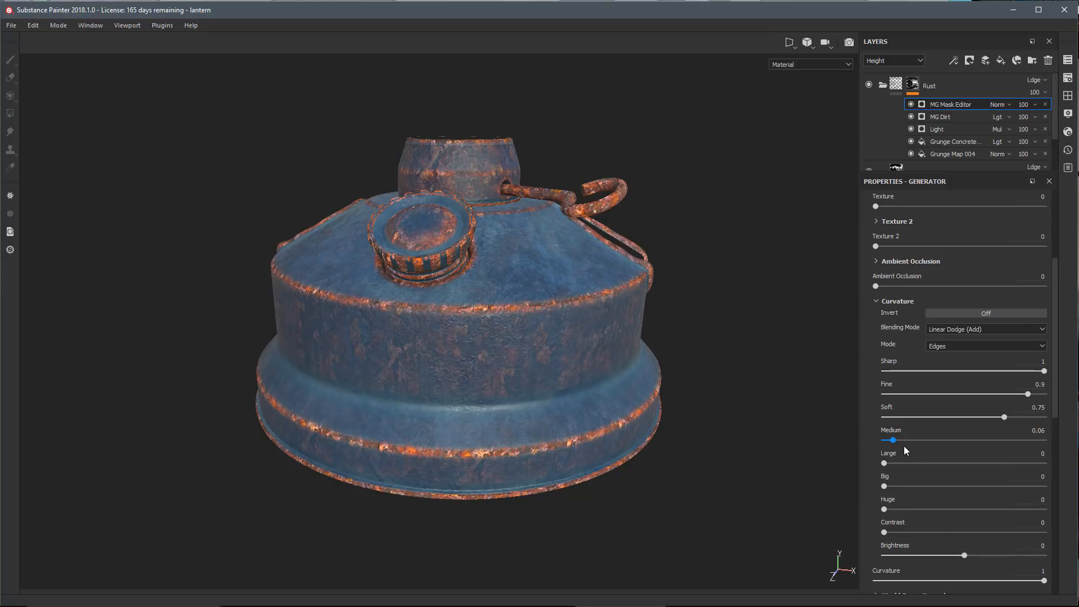
# - Set the curvature Contrast to 0.27 and the Medium curvature amount to 0.17
pyautogui.moveTo(895, 535); pyautogui.dragTo(926, 532)
pyautogui.keyDown('alt'); pyautogui.moveTo(585, 306); pyautogui.dragTo(561, 310); pyautogui.keyUp('alt')
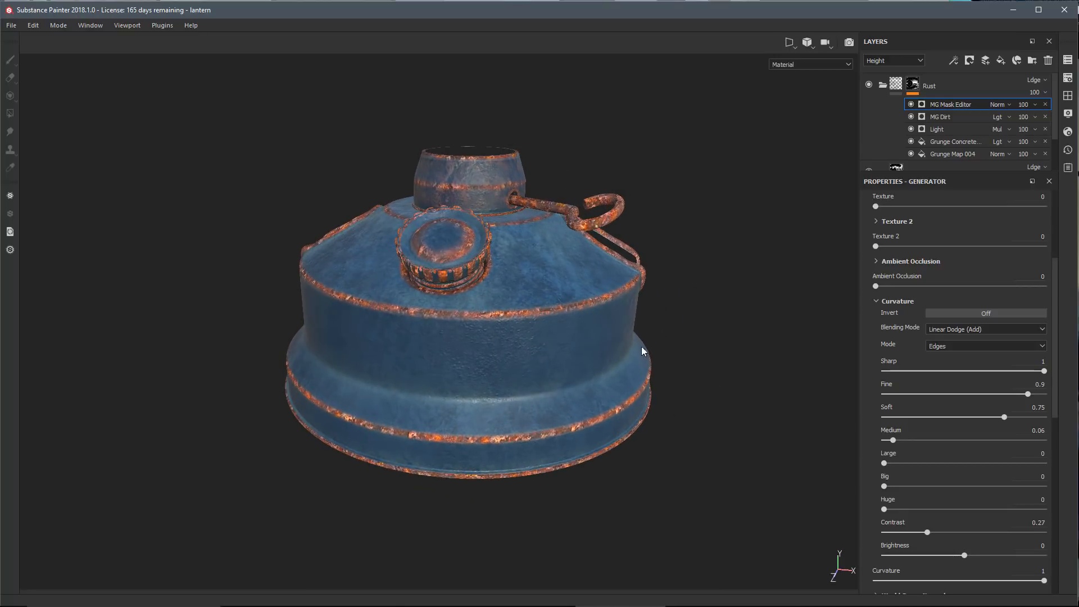
pyautogui.scroll(1, 642, 347)
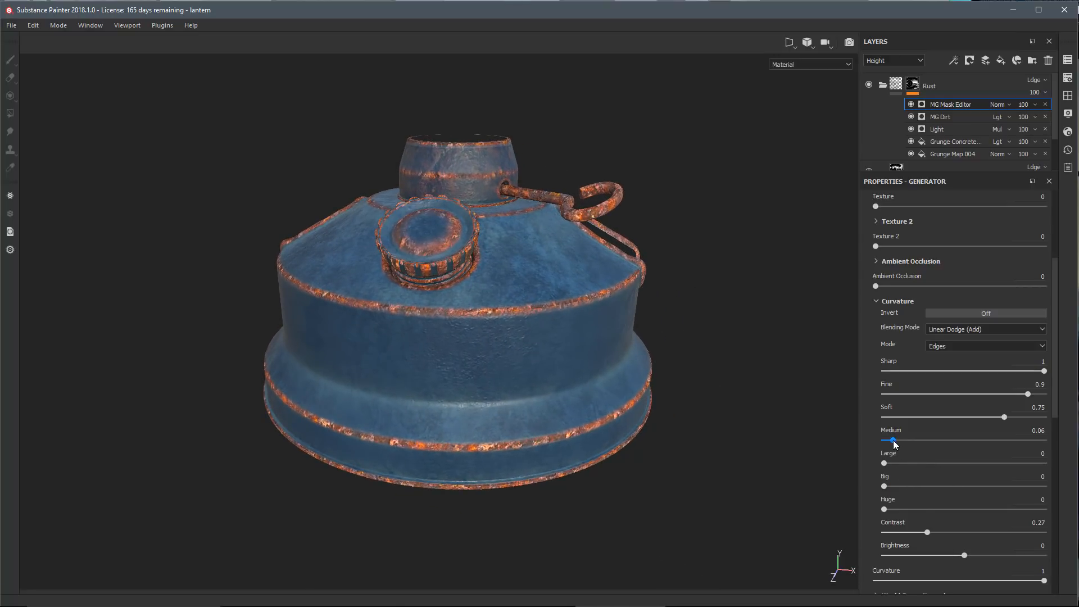
pyautogui.moveTo(894, 444); pyautogui.dragTo(912, 450)
pyautogui.keyDown('alt'); pyautogui.moveTo(506, 369); pyautogui.dragTo(547, 363); pyautogui.keyUp('alt')
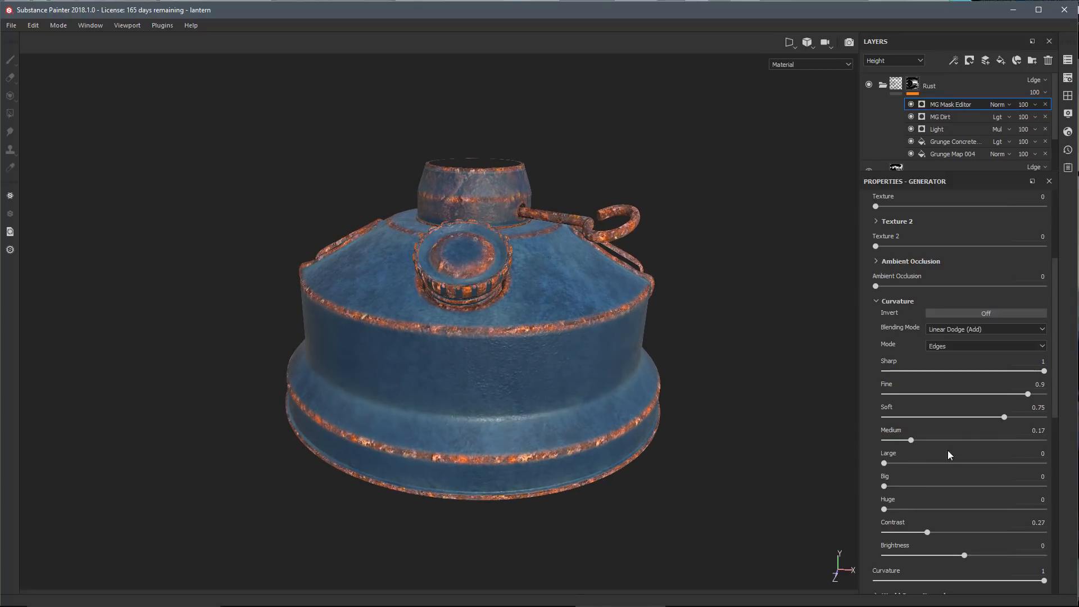
pyautogui.keyDown('alt'); pyautogui.moveTo(570, 279); pyautogui.dragTo(598, 339, button='right'); pyautogui.keyUp('alt')
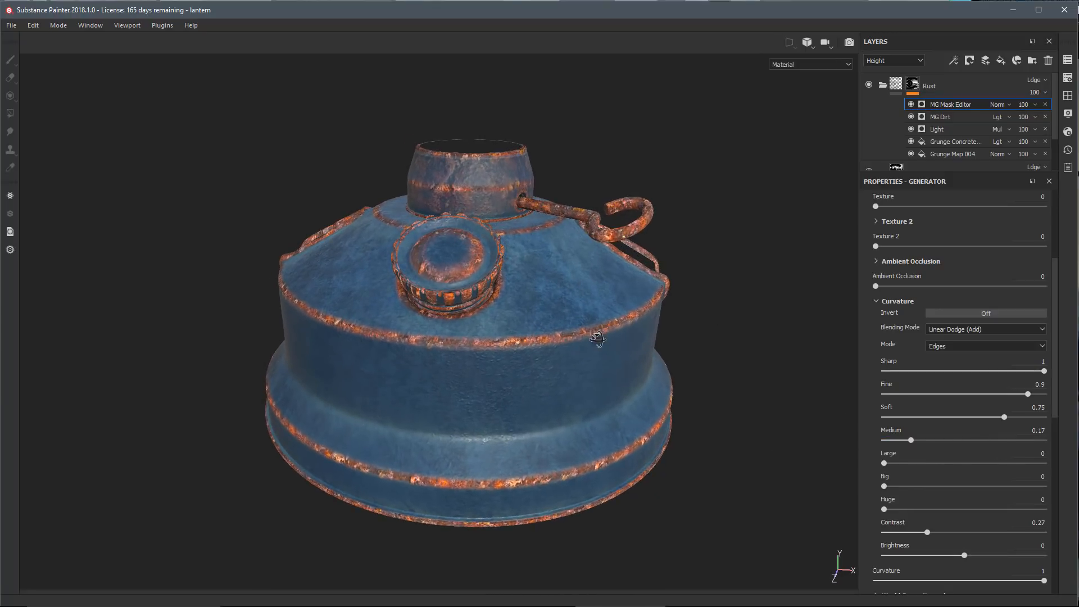
# - Assign the Grunge Concrete Old map to the MG Mask Editor's Texture image input
pyautogui.click(874, 301)
pyautogui.scroll(-5, 908, 347)
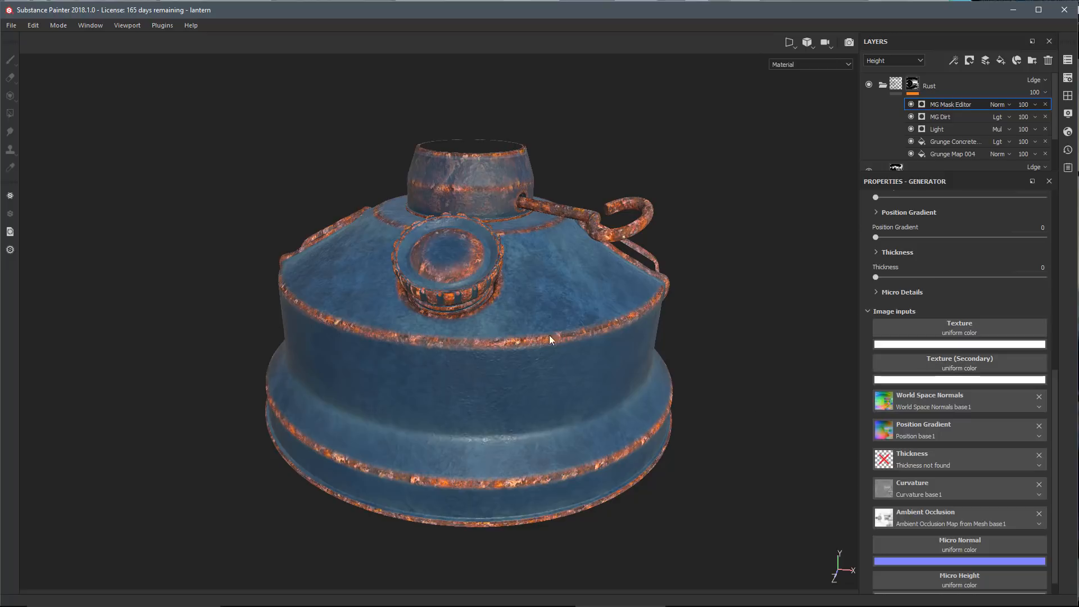
pyautogui.scroll(1, 572, 385)
pyautogui.keyDown('alt'); pyautogui.moveTo(572, 386); pyautogui.dragTo(565, 373); pyautogui.keyUp('alt')
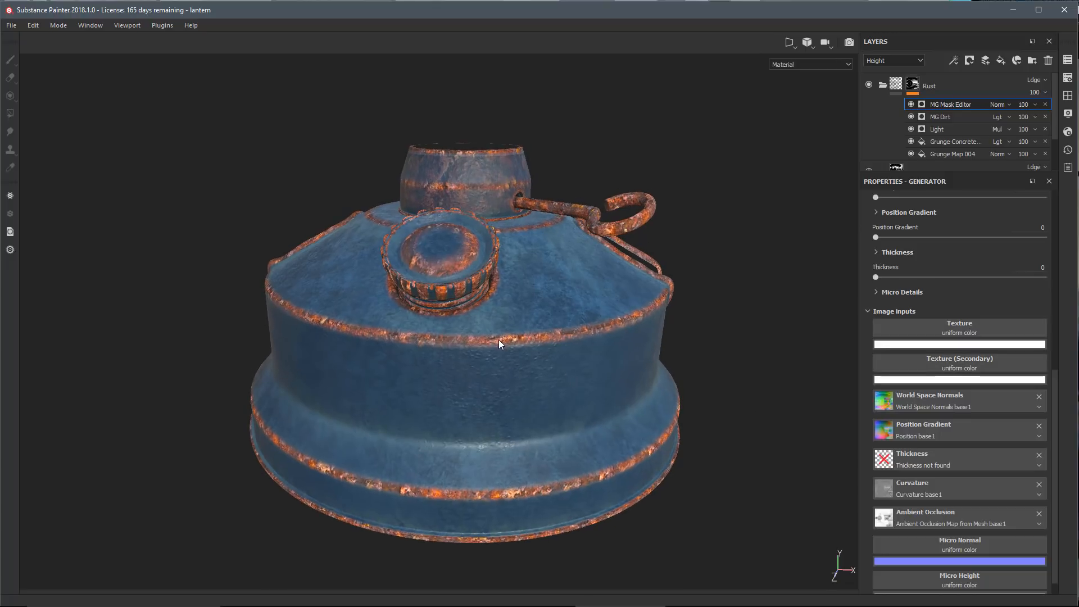
pyautogui.scroll(1, 601, 369)
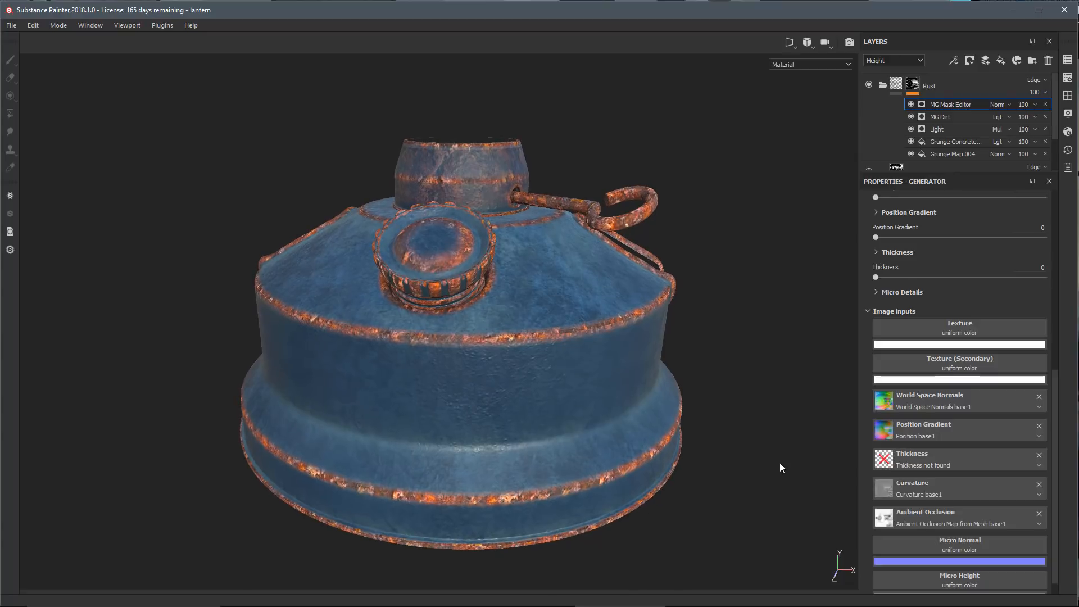
pyautogui.scroll(4, 936, 255)
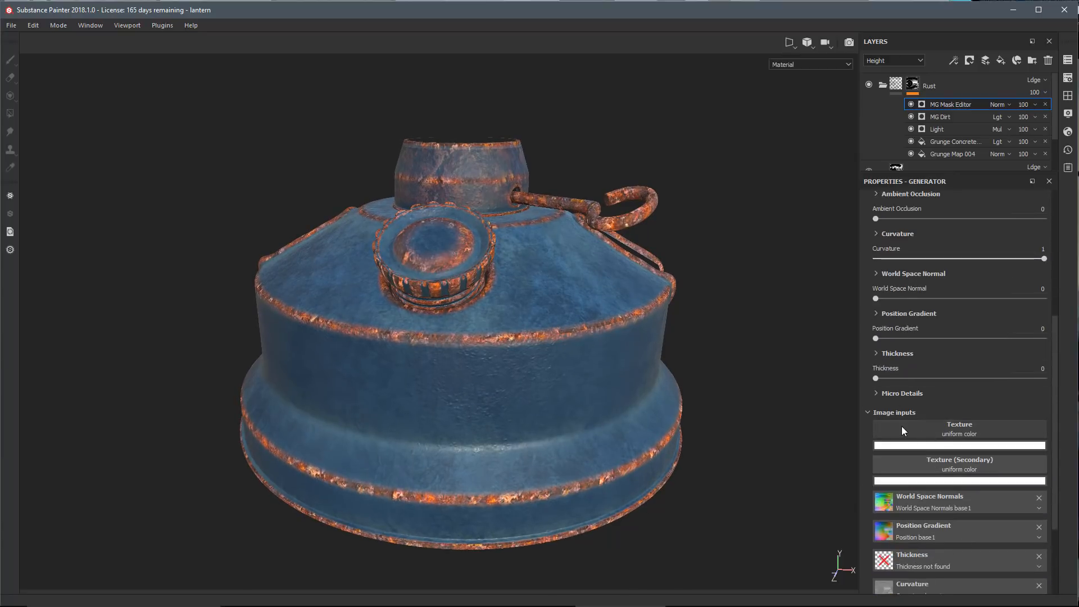
pyautogui.scroll(-1, 901, 427)
pyautogui.click(882, 393)
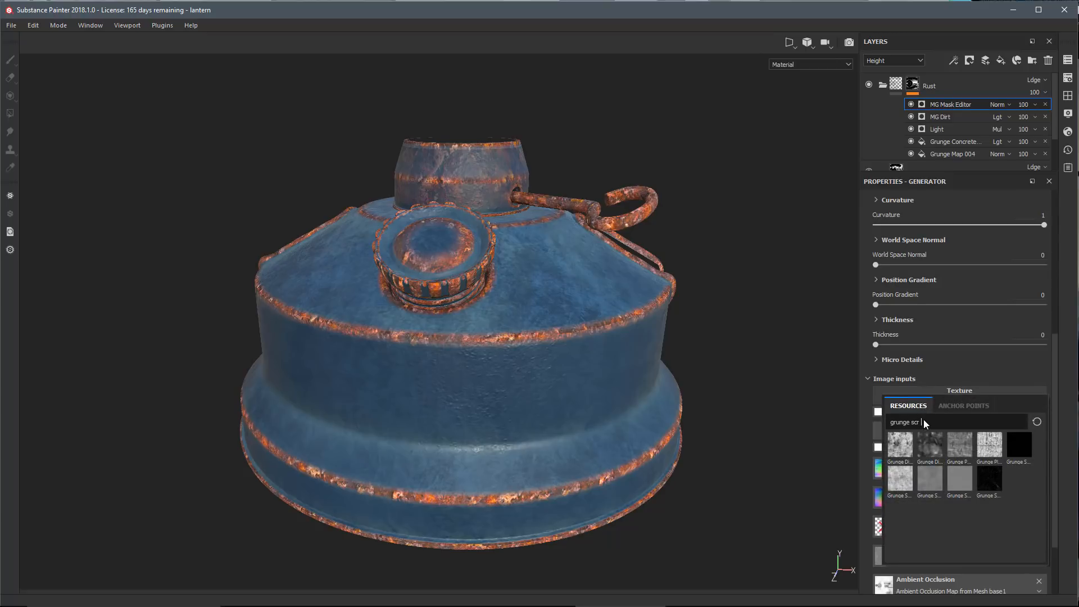
pyautogui.press('BackSpace')
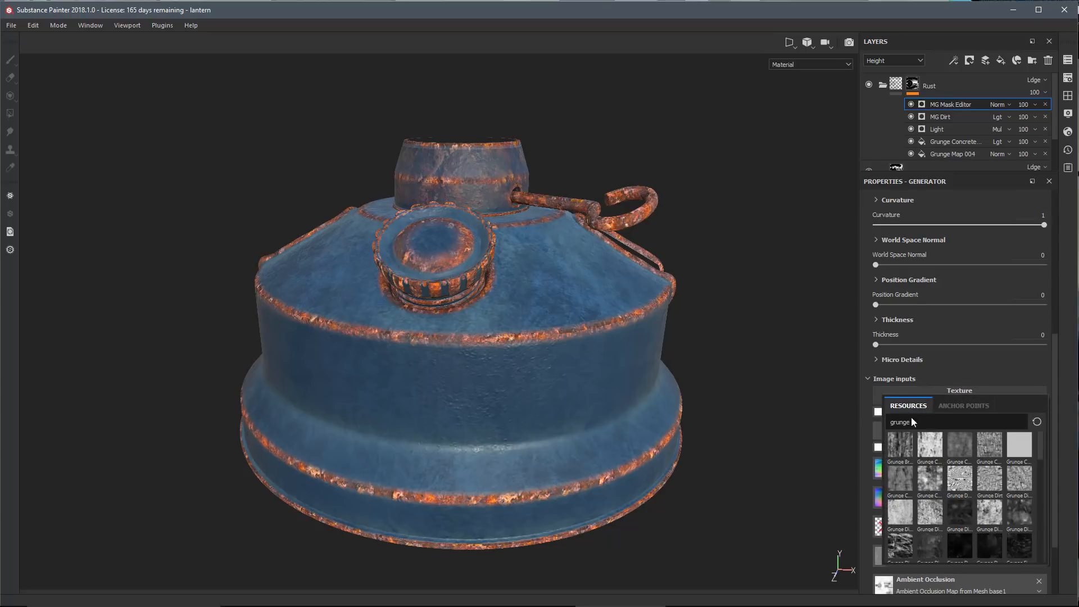
pyautogui.moveTo(925, 479)
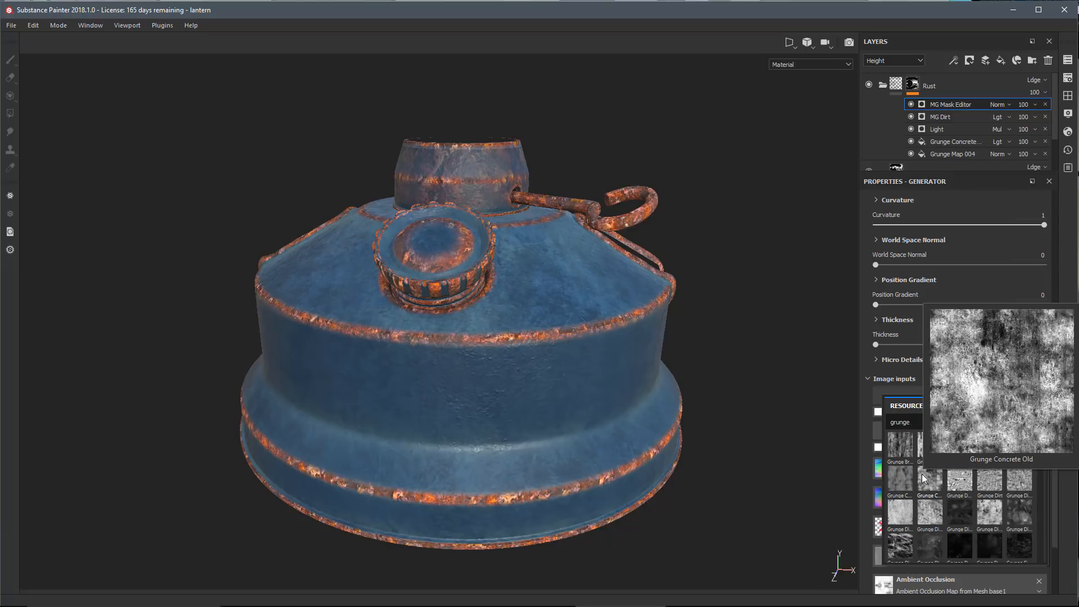
pyautogui.click(923, 479)
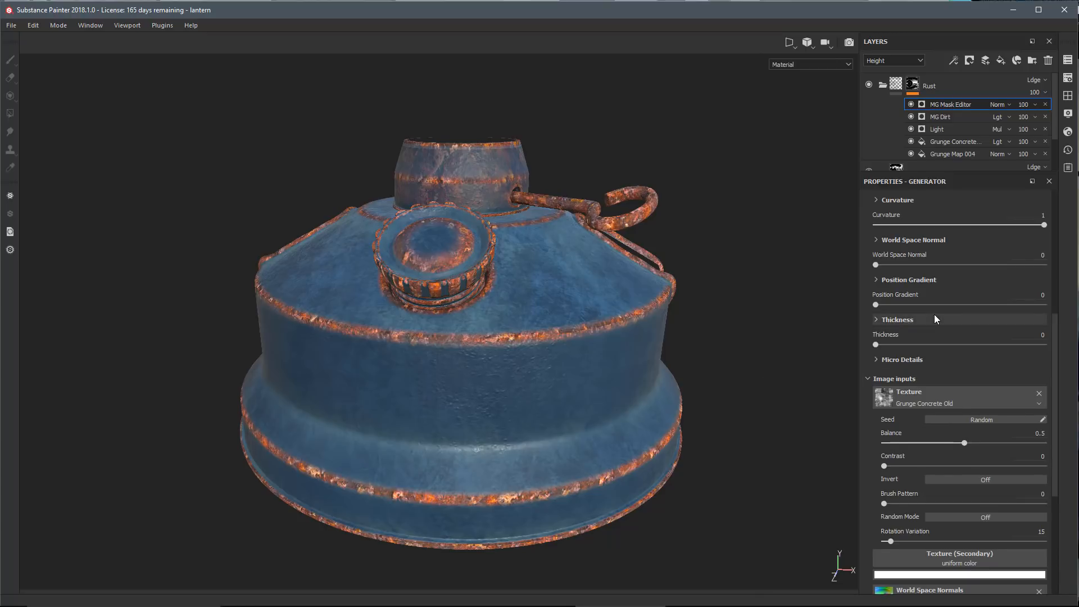
# - Set the MG Mask Editor's Texture amount to 1 and the texture's blending mode to Multiply
pyautogui.scroll(2, 935, 316)
pyautogui.scroll(2, 934, 319)
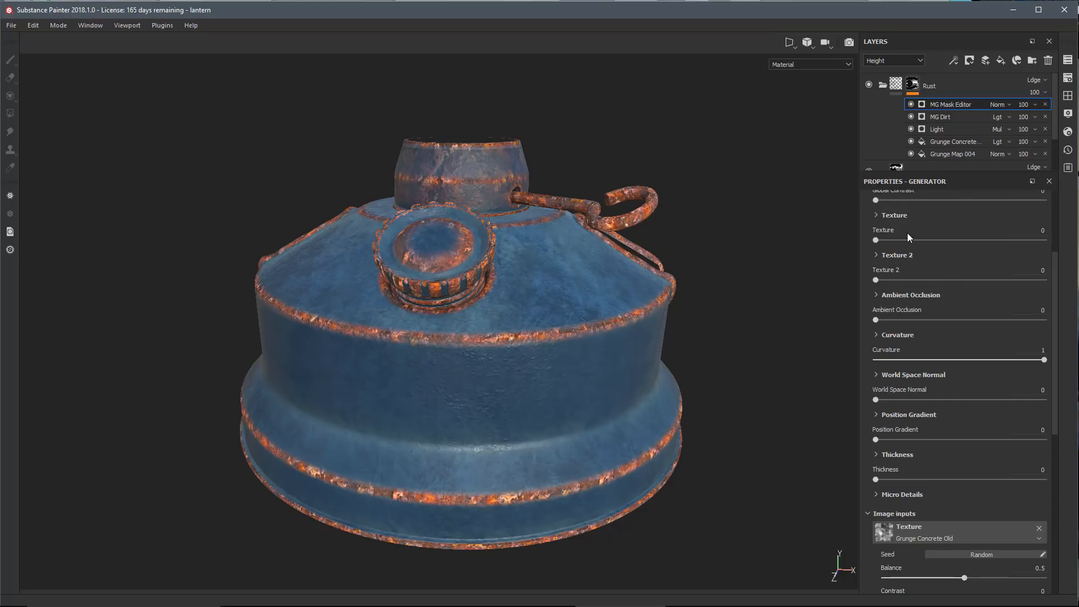
pyautogui.moveTo(878, 241); pyautogui.dragTo(1062, 246)
pyautogui.click(876, 214)
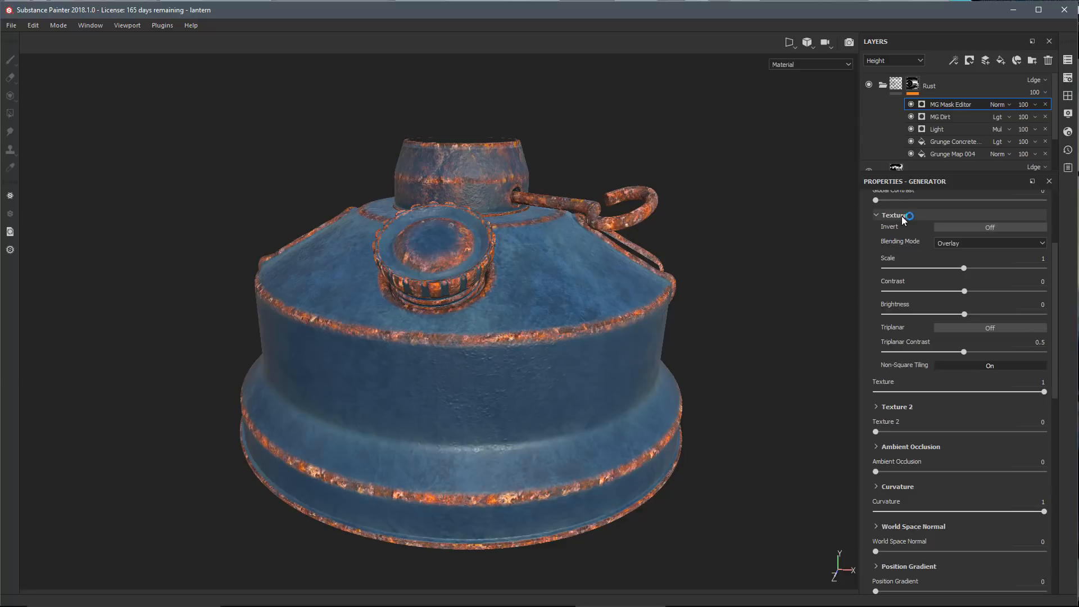
pyautogui.click(970, 243)
pyautogui.click(954, 275)
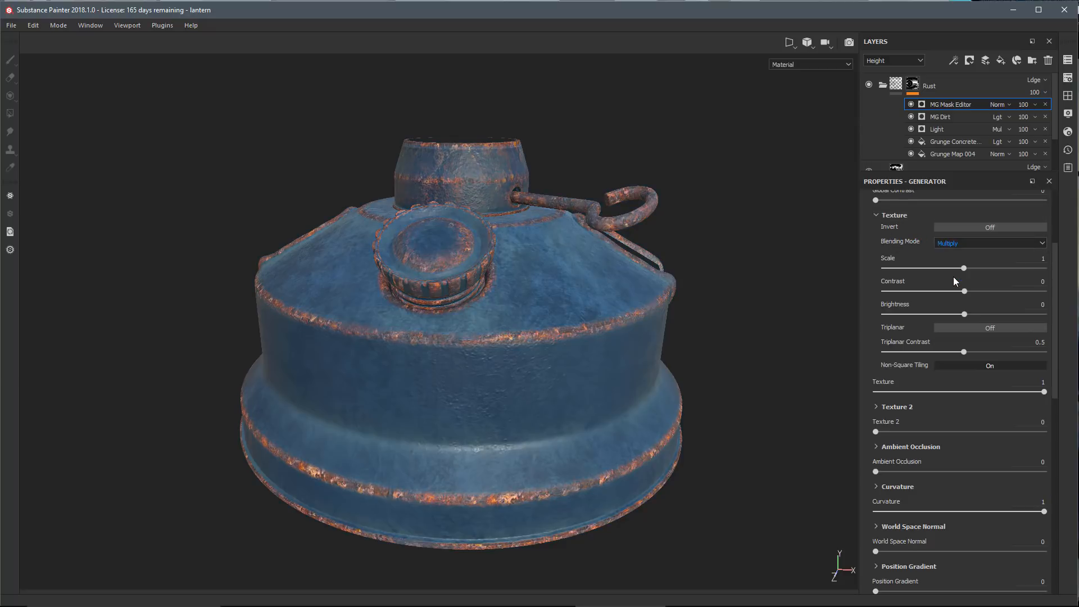
pyautogui.keyDown('alt'); pyautogui.moveTo(612, 364); pyautogui.dragTo(659, 302); pyautogui.keyUp('alt')
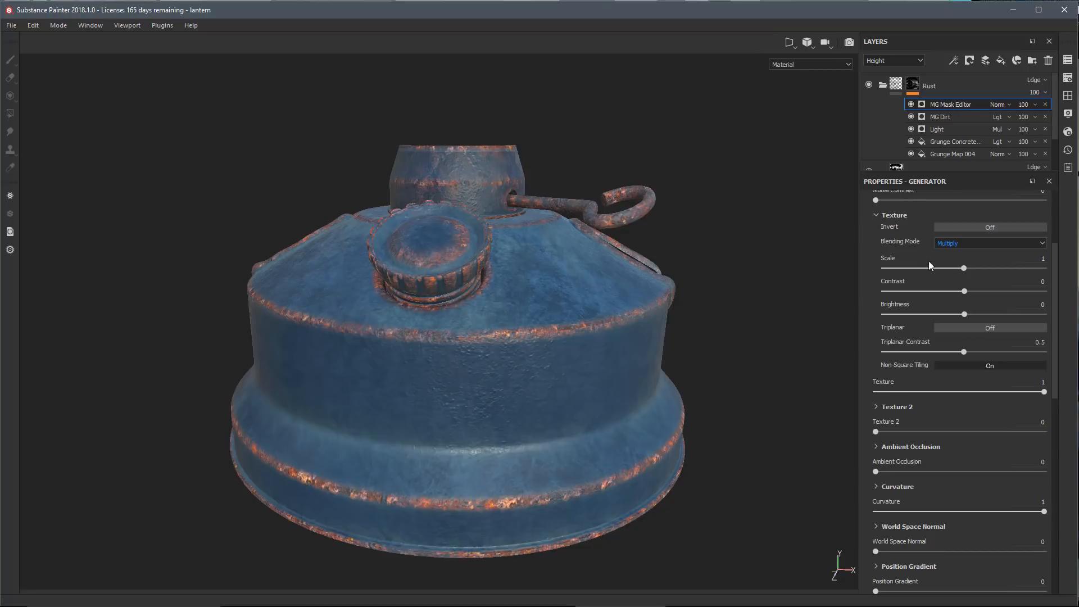
# - Set the mask texture's scale to 0.57 and its contrast to 0.75
pyautogui.moveTo(957, 268); pyautogui.dragTo(936, 271)
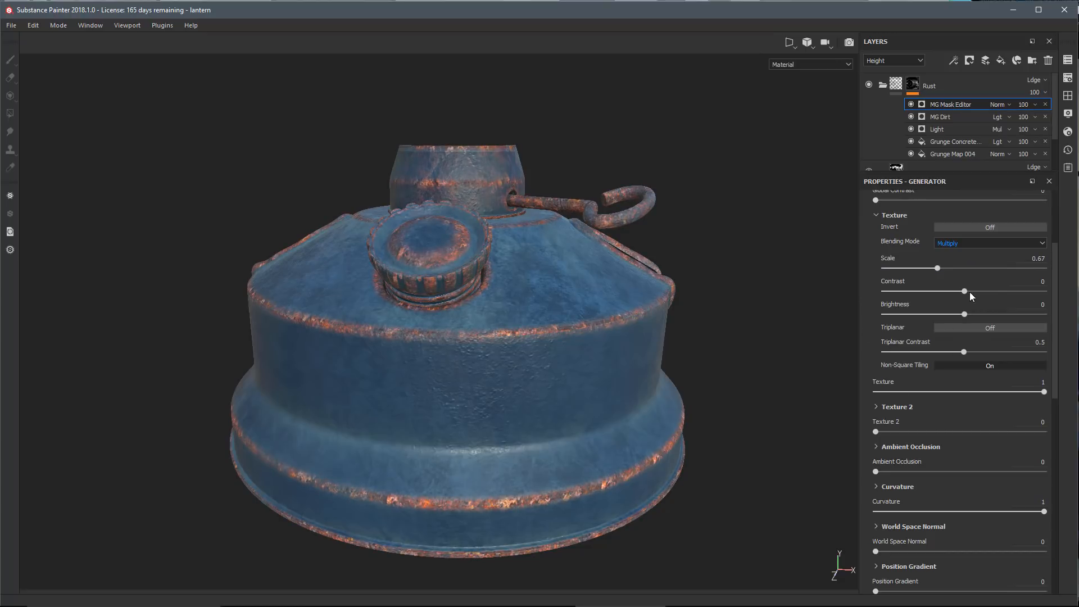
pyautogui.click(930, 268)
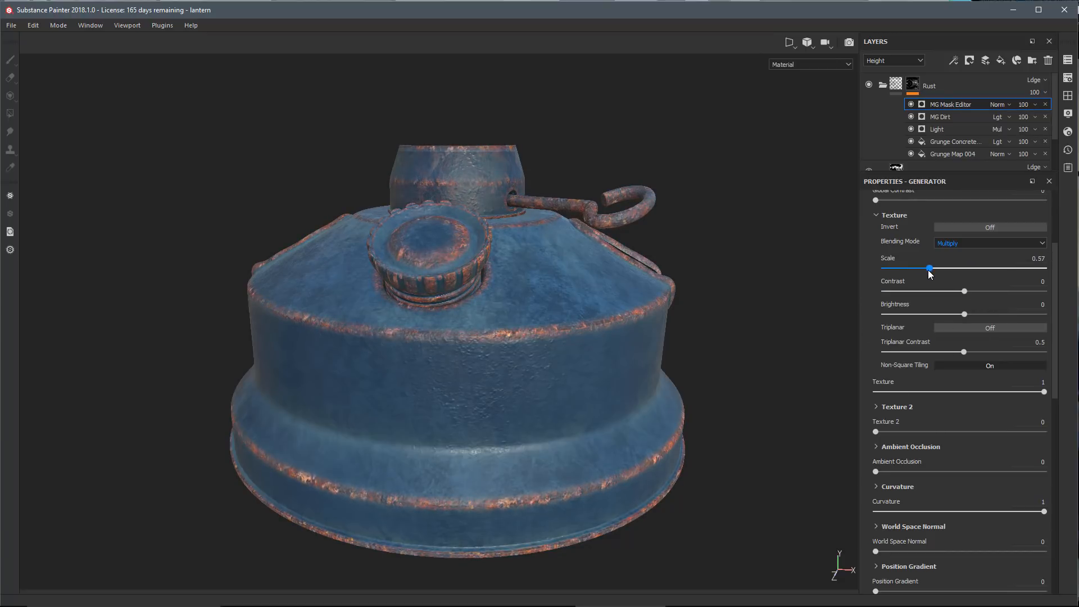
pyautogui.moveTo(985, 293); pyautogui.dragTo(1024, 293)
pyautogui.keyDown('alt'); pyautogui.moveTo(631, 368); pyautogui.dragTo(584, 354); pyautogui.keyUp('alt')
pyautogui.keyDown('alt'); pyautogui.moveTo(515, 337); pyautogui.dragTo(549, 392); pyautogui.keyUp('alt')
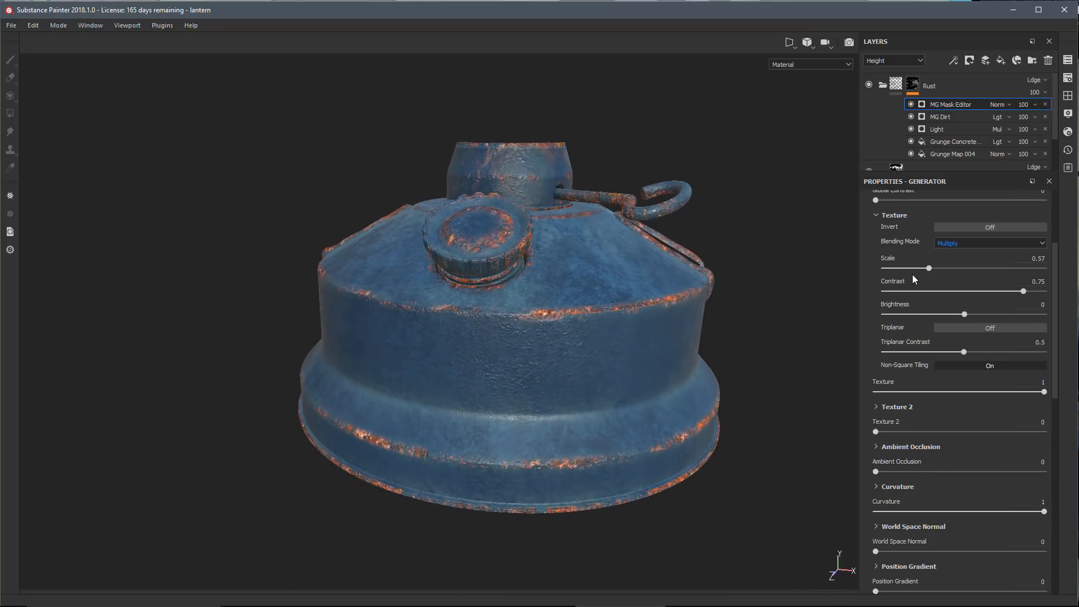
# - Lower the mask texture's scale to 0.45 and turn on triplanar projection for it
pyautogui.moveTo(928, 268); pyautogui.dragTo(920, 271)
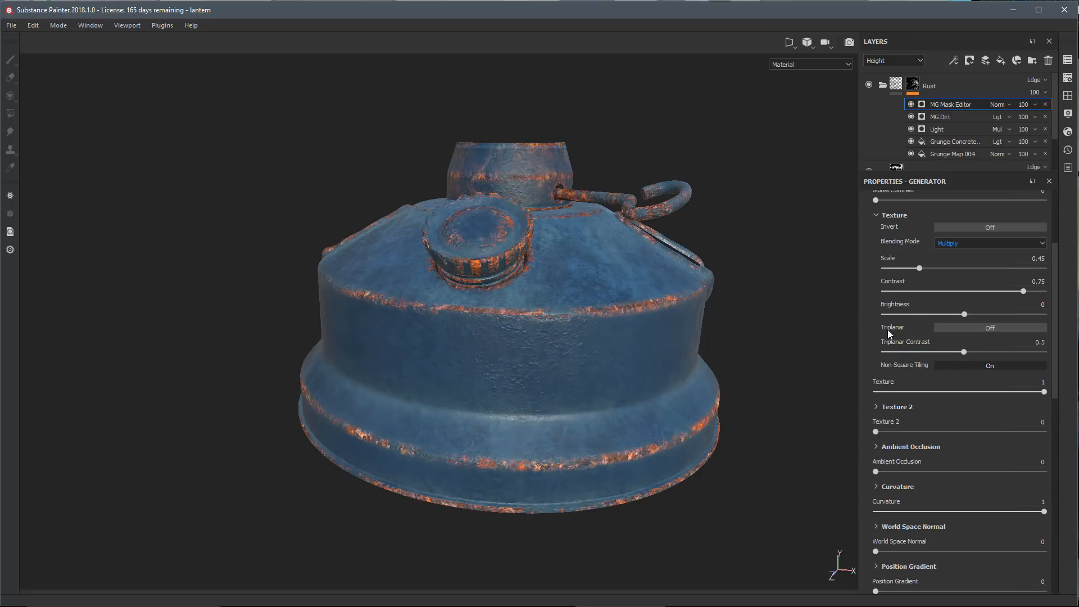
pyautogui.click(966, 328)
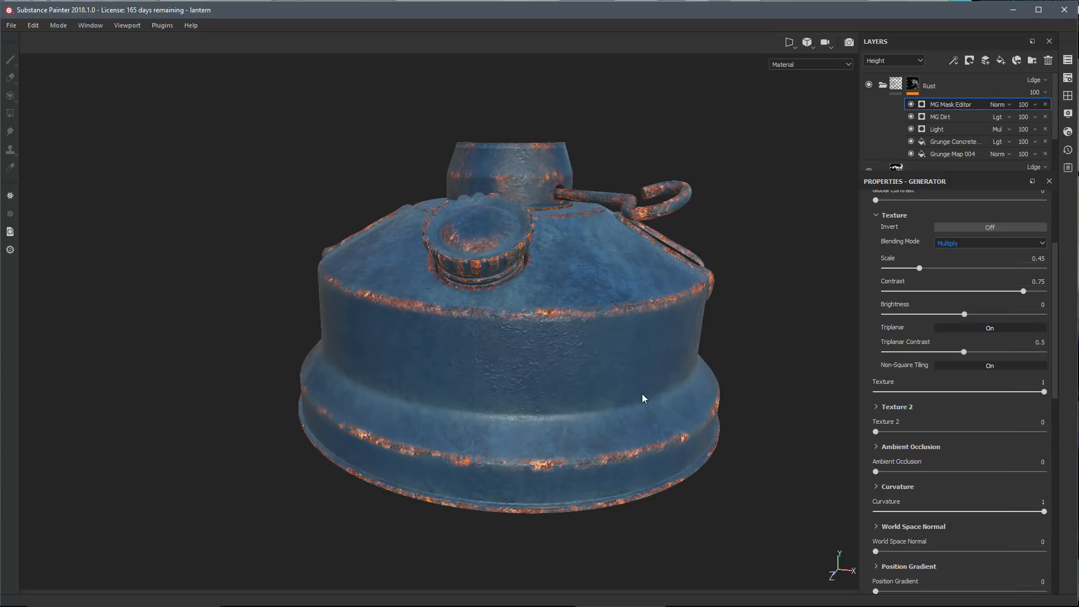
pyautogui.keyDown('alt'); pyautogui.moveTo(639, 381); pyautogui.dragTo(481, 366); pyautogui.keyUp('alt')
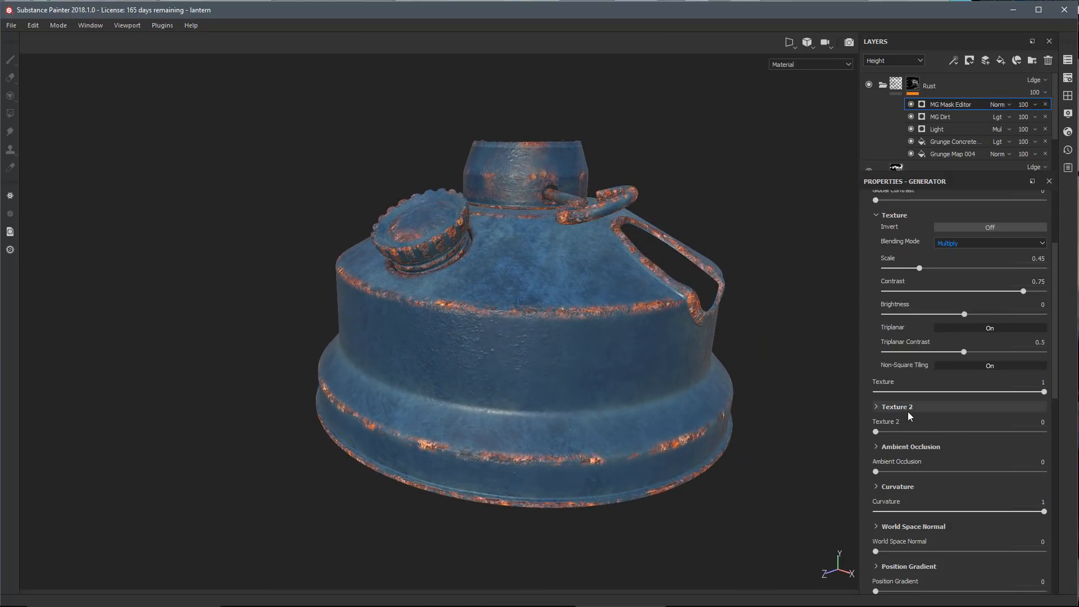
# - Lower the balance of the MG Mask Editor's Grunge Concrete Old image input to 0.45
pyautogui.scroll(-8, 924, 410)
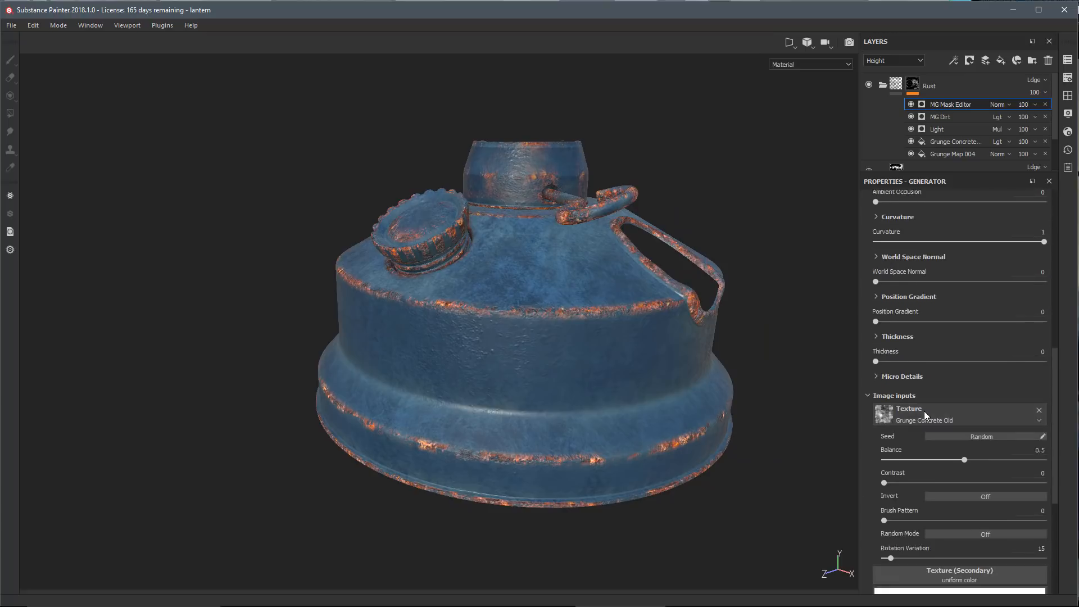
pyautogui.scroll(-1, 925, 411)
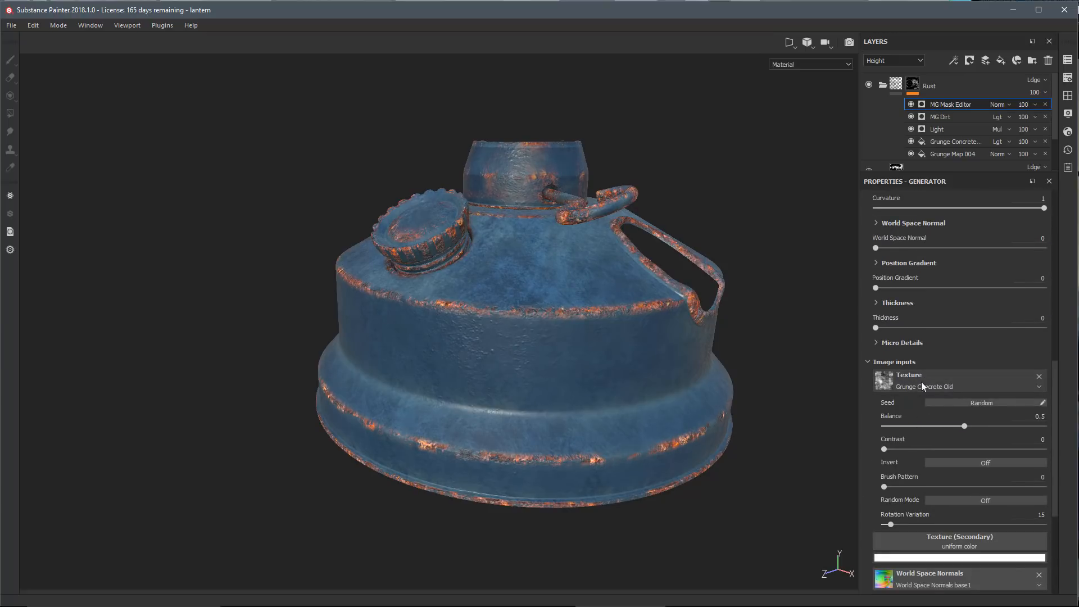
pyautogui.keyDown('alt'); pyautogui.moveTo(595, 331); pyautogui.dragTo(605, 329); pyautogui.keyUp('alt')
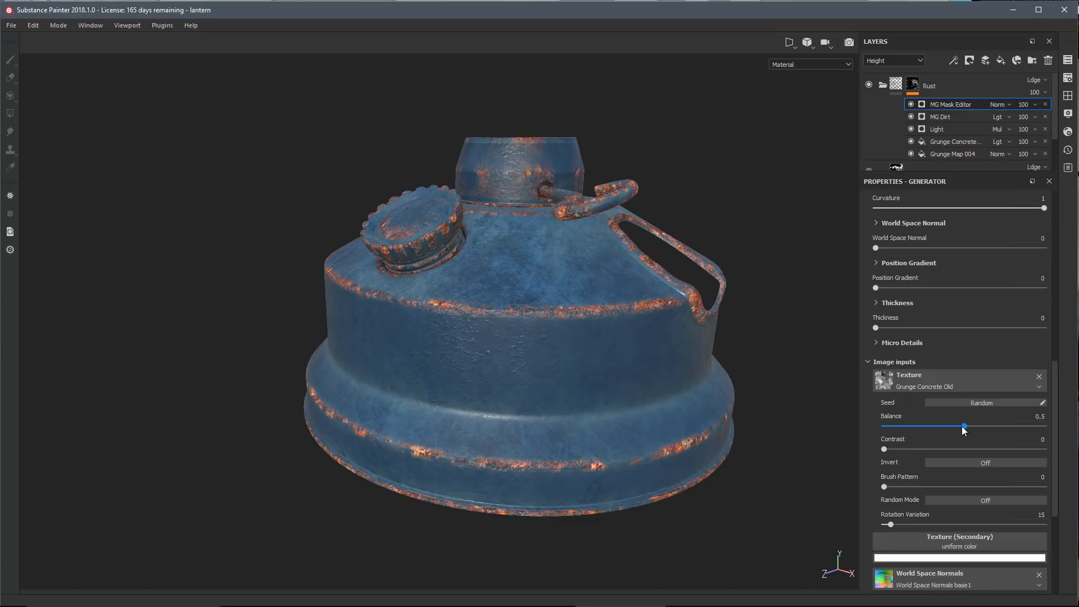
pyautogui.moveTo(963, 426)
pyautogui.mouseDown()
pyautogui.moveTo(930, 427)
pyautogui.moveTo(989, 430)
pyautogui.moveTo(907, 430)
pyautogui.moveTo(964, 434)
pyautogui.moveTo(943, 434)
pyautogui.moveTo(953, 435)
pyautogui.mouseUp()
pyautogui.keyDown('alt'); pyautogui.moveTo(473, 337); pyautogui.dragTo(532, 409); pyautogui.keyUp('alt')
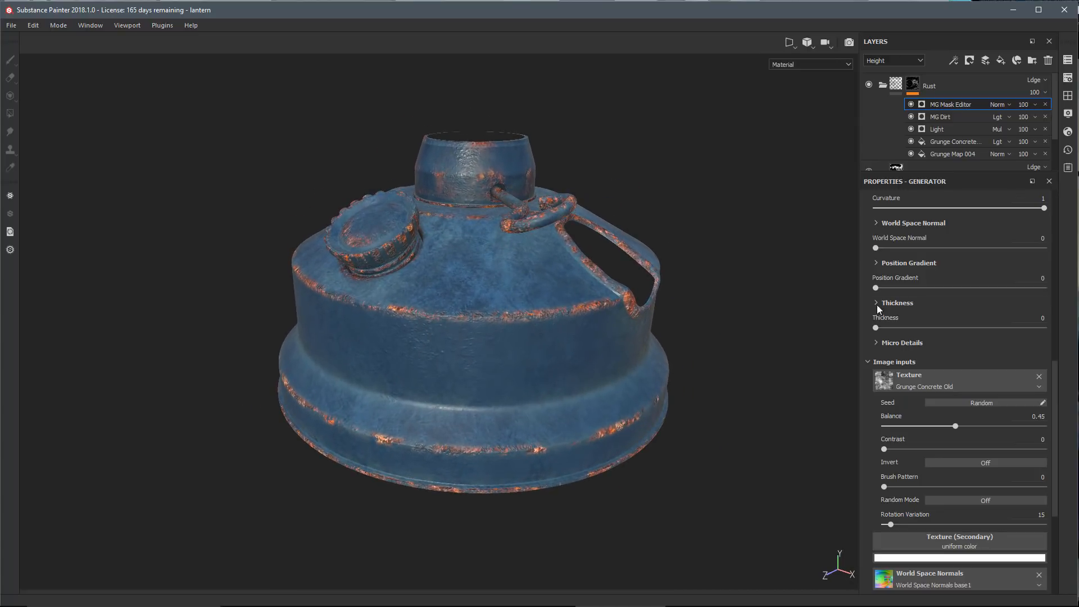
pyautogui.moveTo(884, 449); pyautogui.dragTo(858, 448)
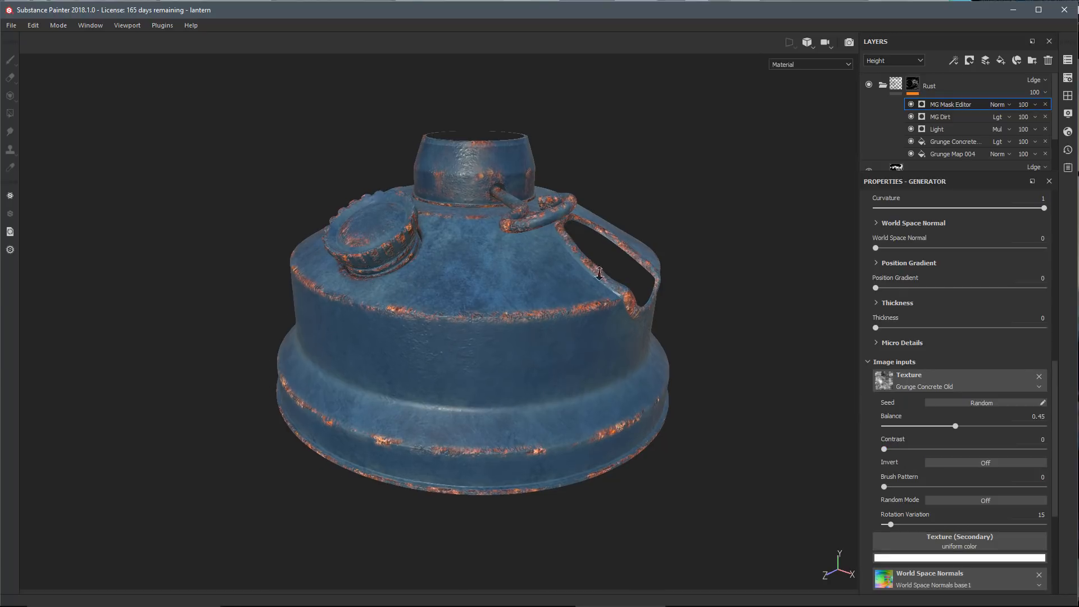
# - Raise the mask texture's contrast to 0.86 and set its brightness to 0
pyautogui.scroll(2, 599, 273)
pyautogui.scroll(6, 920, 280)
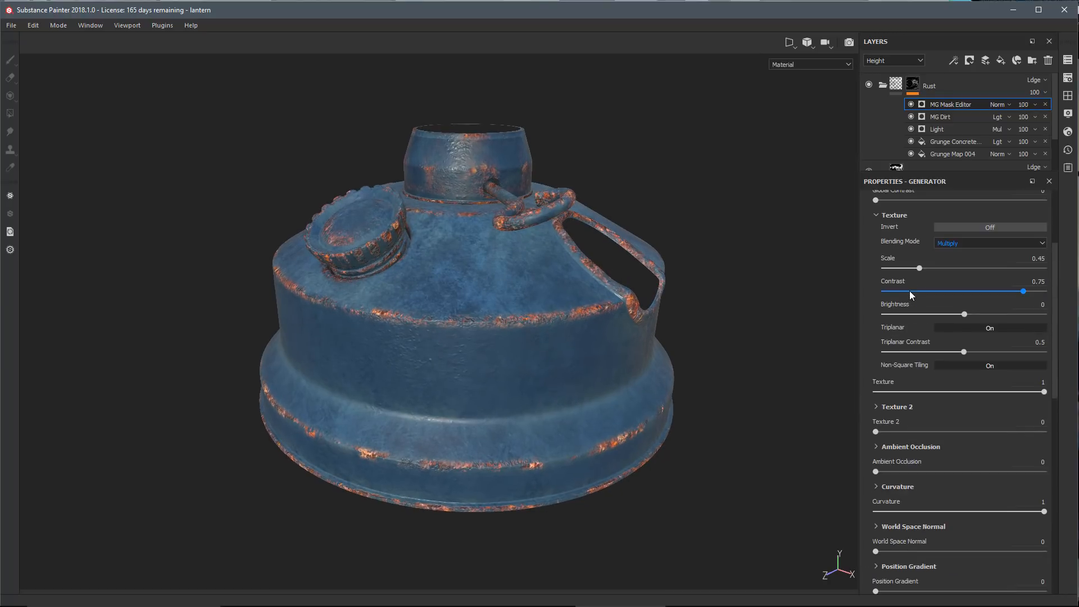
pyautogui.moveTo(1022, 292)
pyautogui.mouseDown()
pyautogui.moveTo(1004, 300)
pyautogui.moveTo(1034, 301)
pyautogui.mouseUp()
pyautogui.moveTo(965, 314)
pyautogui.mouseDown()
pyautogui.moveTo(975, 320)
pyautogui.moveTo(944, 319)
pyautogui.mouseUp()
pyautogui.click(1037, 304)
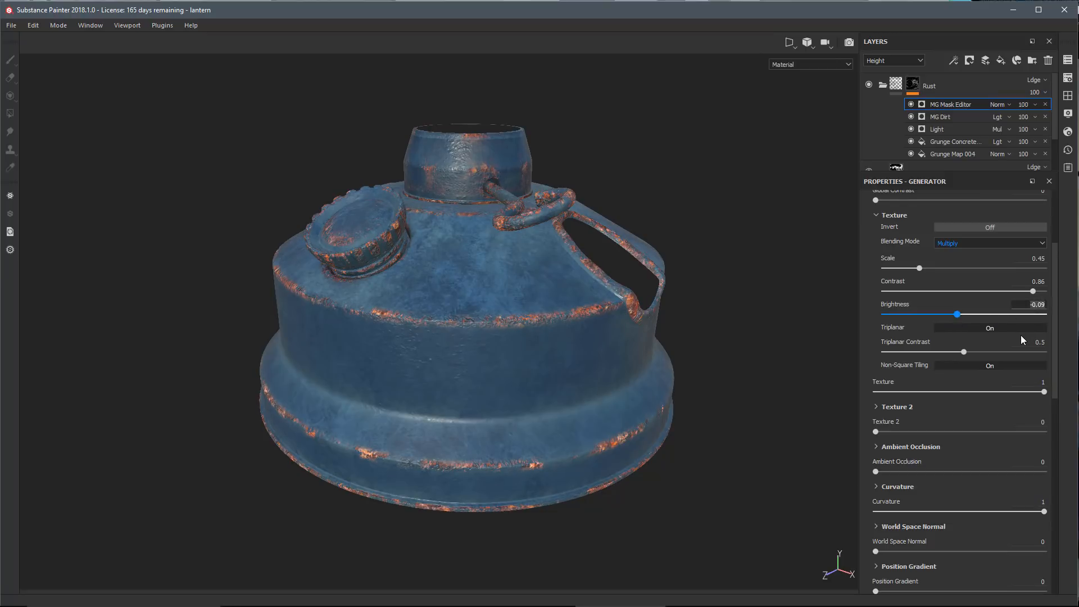
pyautogui.write('0')
pyautogui.press('Return')
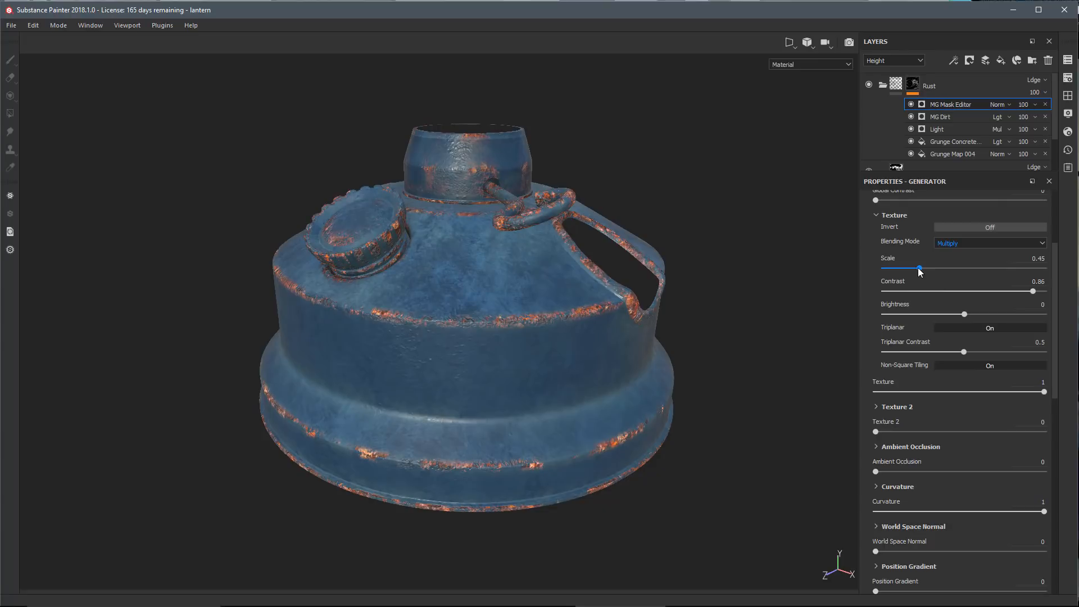
# - Set the mask texture's scale to 0.53 and inspect the rust edges around the lantern
pyautogui.moveTo(918, 267); pyautogui.dragTo(927, 276)
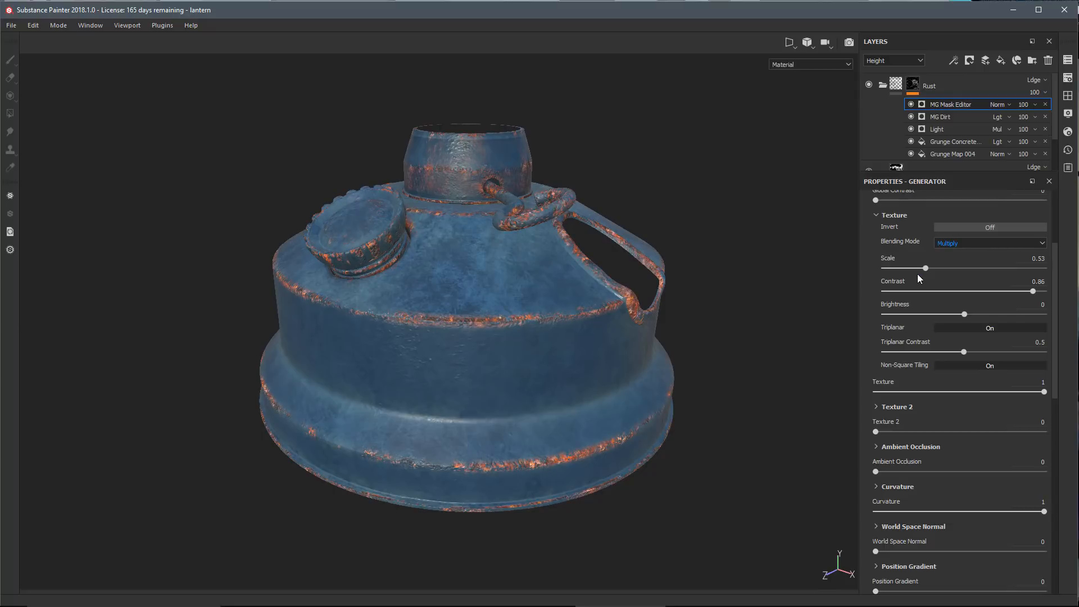
pyautogui.keyDown('alt'); pyautogui.moveTo(597, 392); pyautogui.dragTo(400, 380); pyautogui.keyUp('alt')
pyautogui.keyDown('alt'); pyautogui.moveTo(408, 381); pyautogui.dragTo(471, 383, button='right'); pyautogui.keyUp('alt')
pyautogui.keyDown('alt'); pyautogui.moveTo(471, 384); pyautogui.dragTo(435, 382, button='middle'); pyautogui.keyUp('alt')
pyautogui.keyDown('alt'); pyautogui.moveTo(435, 383); pyautogui.dragTo(575, 339); pyautogui.keyUp('alt')
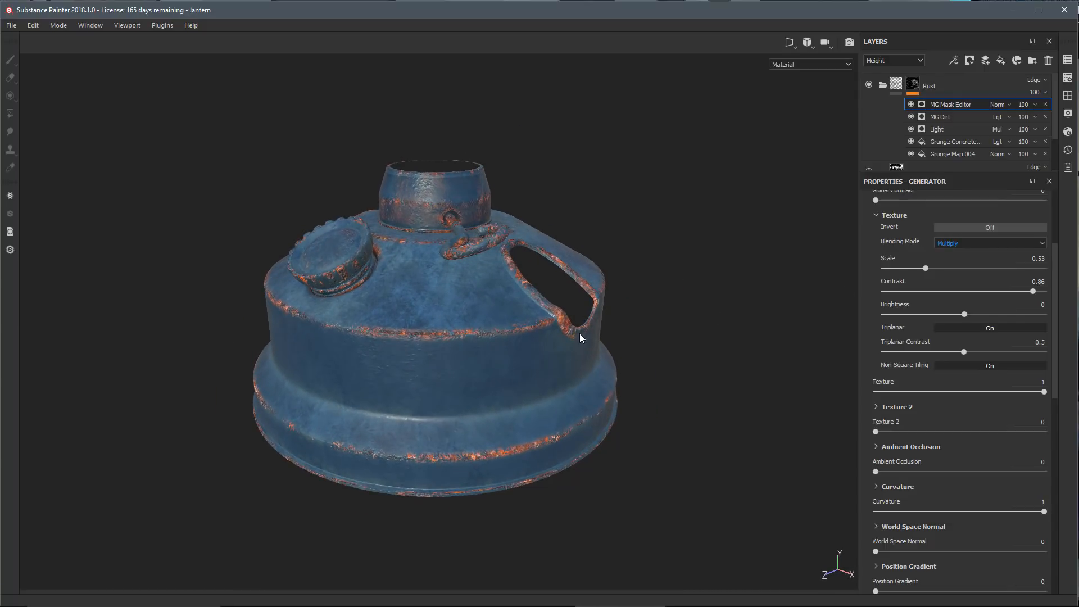
# - Collapse the Texture settings group of the MG Mask Editor
pyautogui.scroll(2, 867, 277)
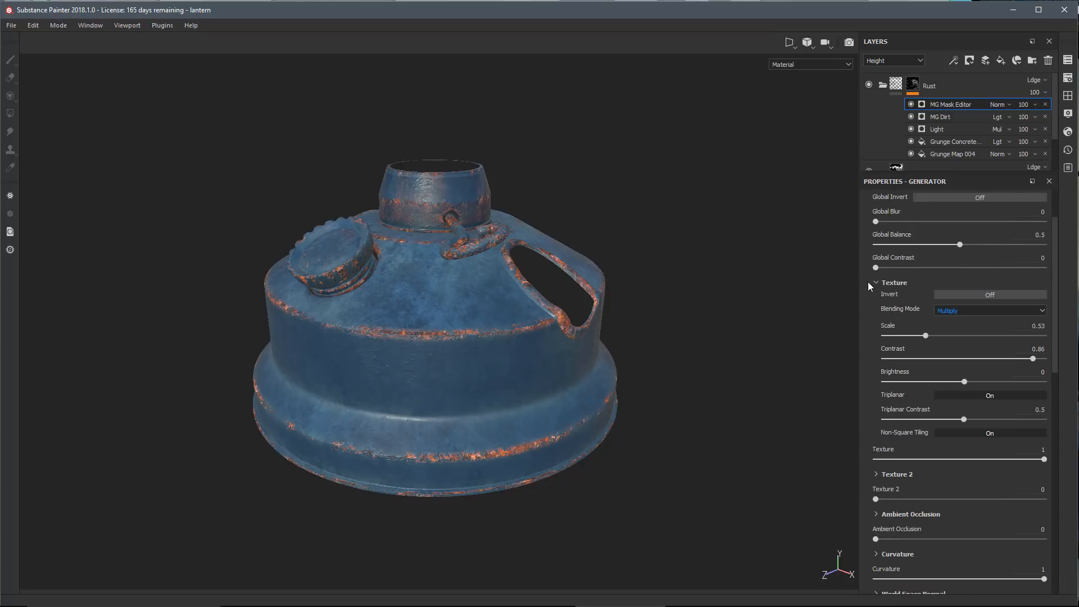
pyautogui.scroll(-2, 868, 281)
pyautogui.scroll(-4, 875, 285)
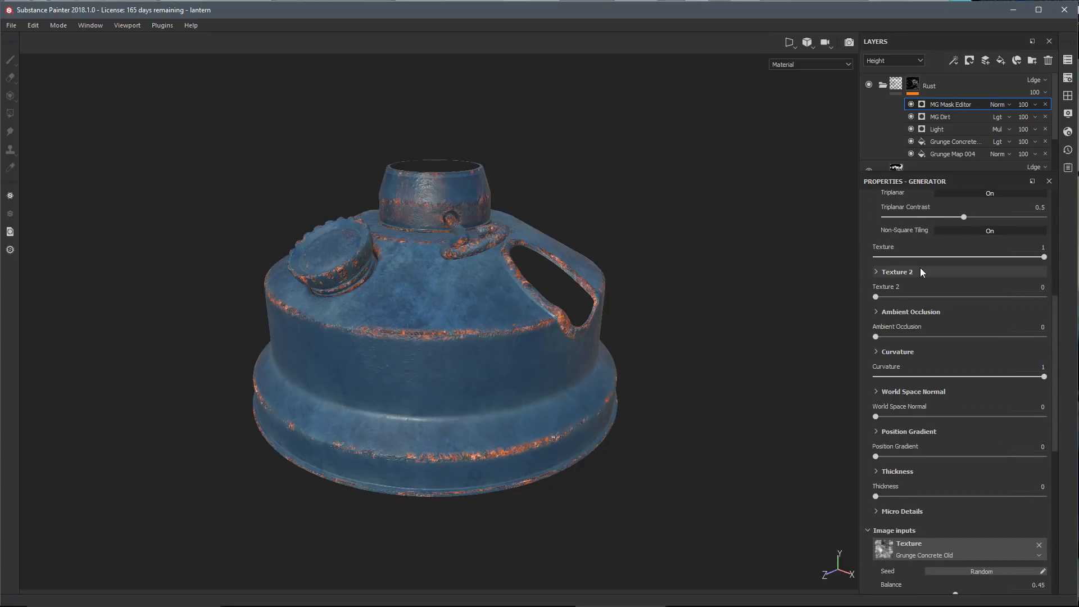
pyautogui.scroll(3, 915, 304)
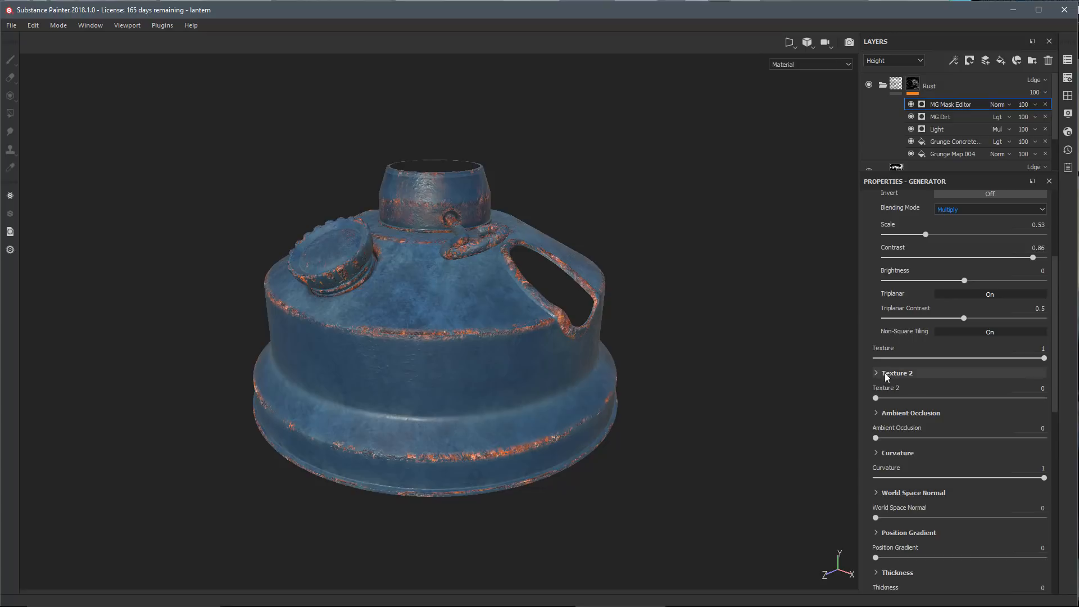
pyautogui.scroll(2, 925, 365)
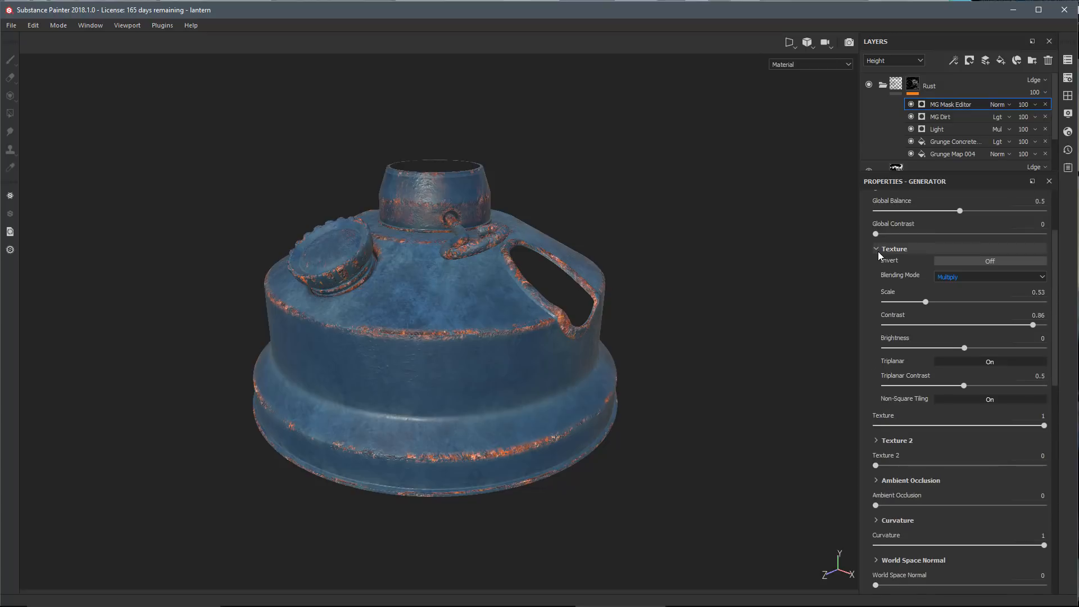
pyautogui.click(878, 251)
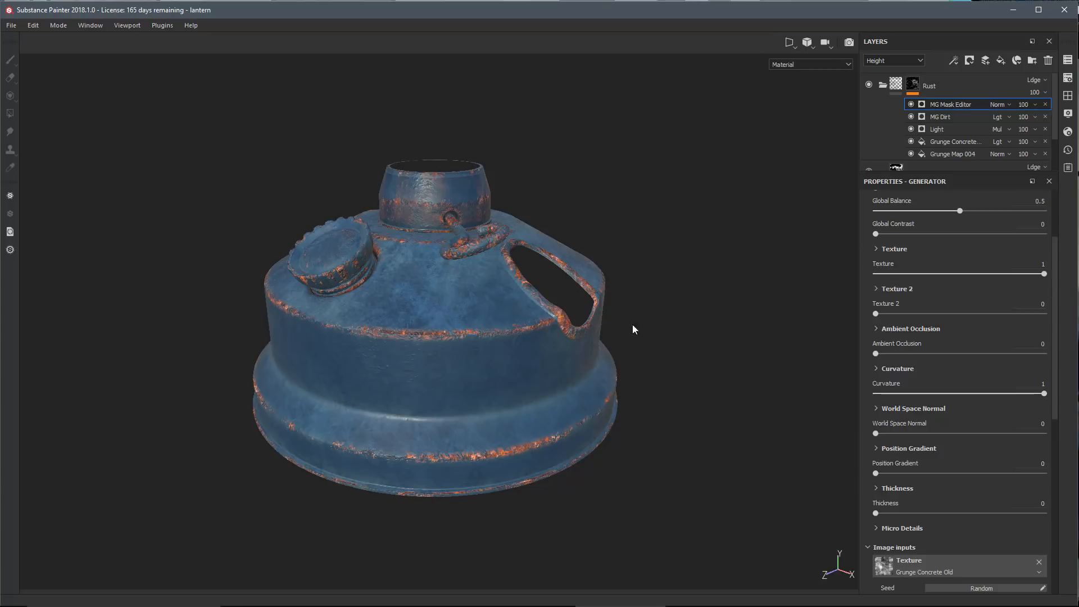
# - Search the resources for "grunge scrat" and assign Grunge Scratches Rough to the MG Mask Editor's Texture (Secondary) image input
pyautogui.keyDown('alt'); pyautogui.moveTo(540, 342); pyautogui.dragTo(547, 329, button='middle'); pyautogui.keyUp('alt')
pyautogui.scroll(1, 547, 329)
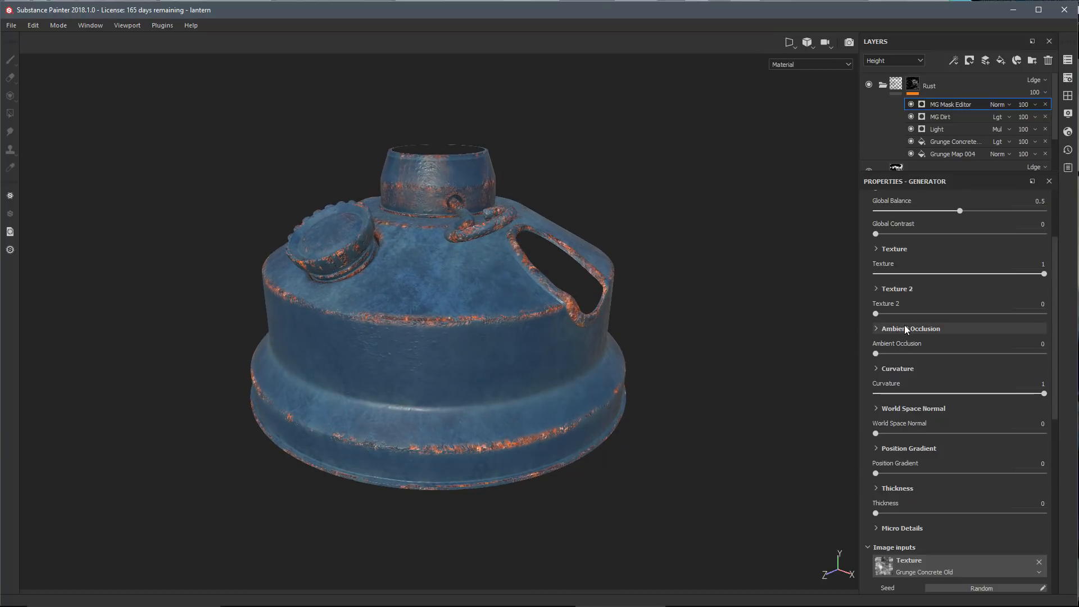
pyautogui.scroll(-6, 906, 330)
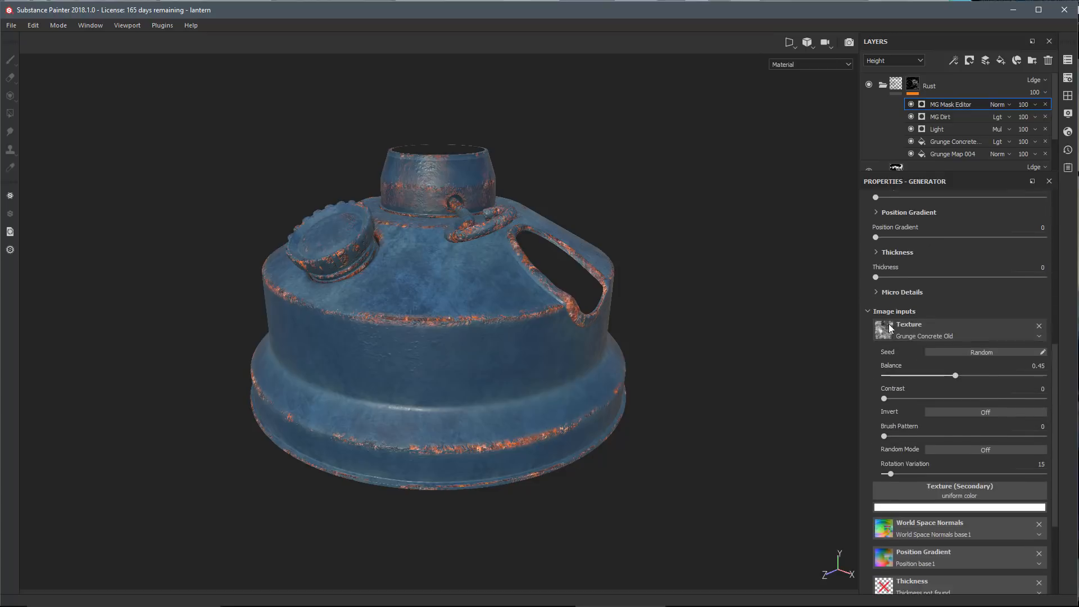
pyautogui.click(883, 489)
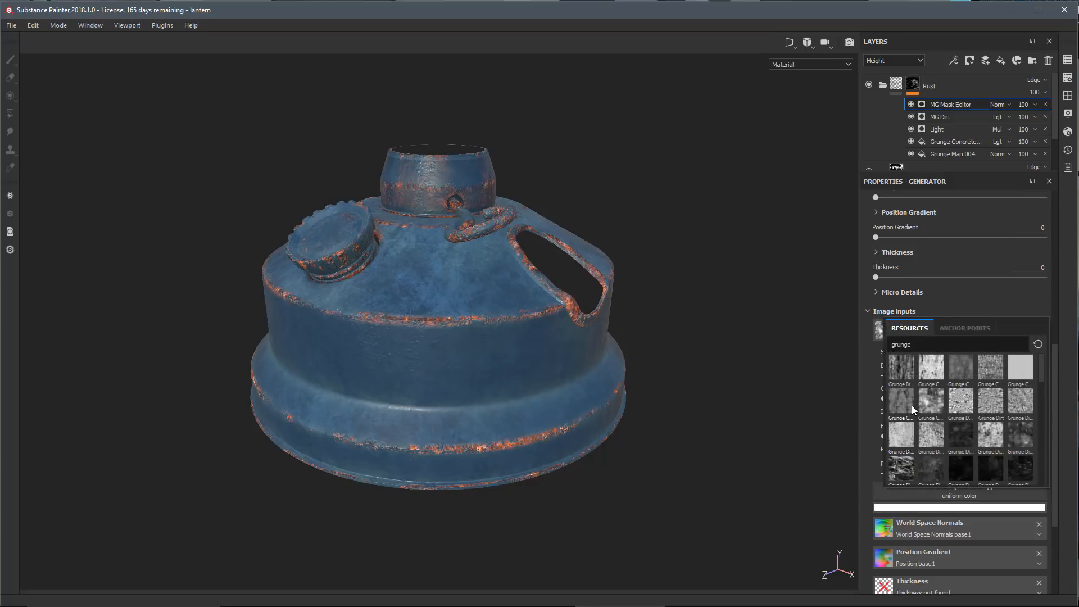
pyautogui.moveTo(912, 407)
pyautogui.write('scrat')
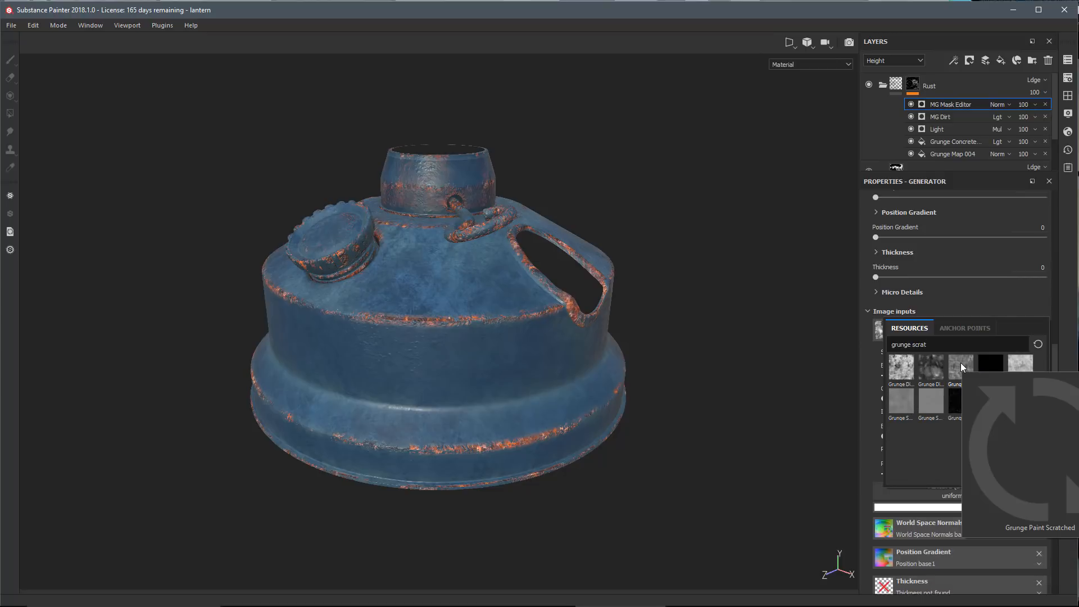
pyautogui.moveTo(953, 403)
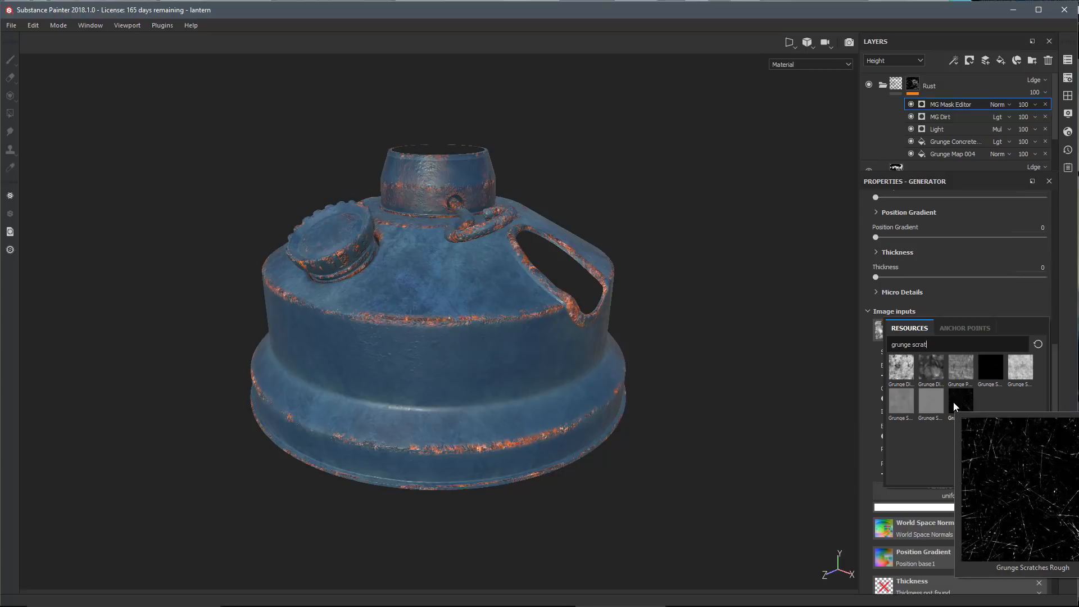
pyautogui.click(959, 396)
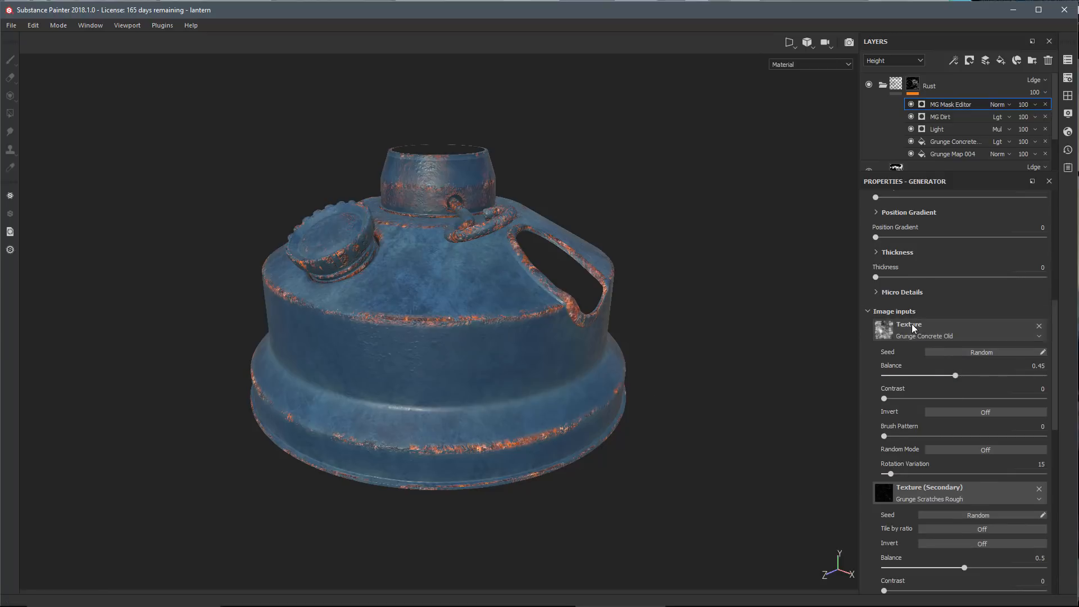
# - Set the MG Mask Editor's Texture 2 amount to 1
pyautogui.scroll(6, 906, 339)
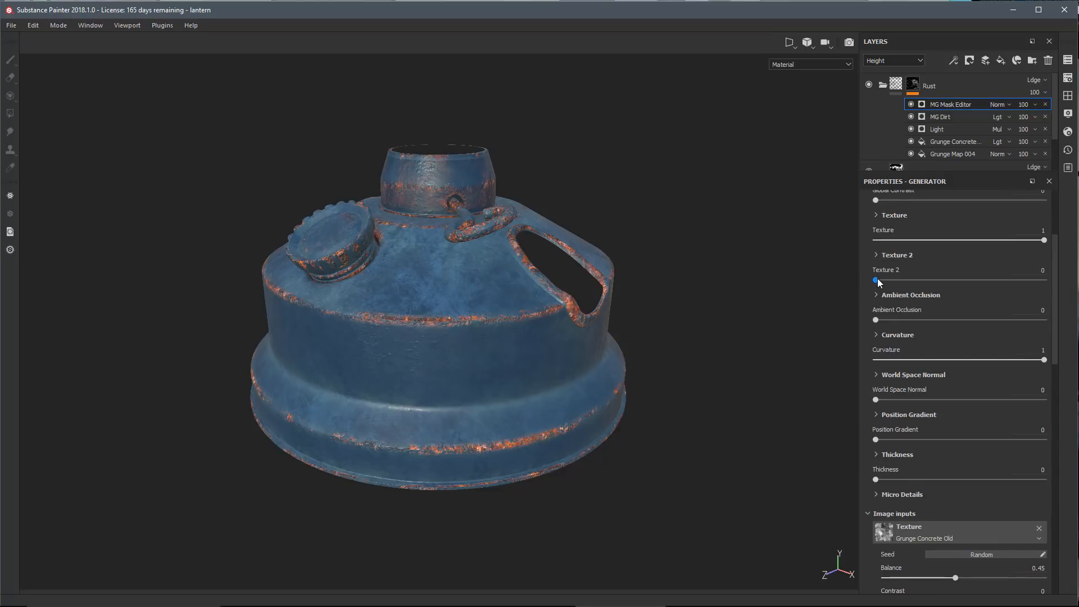
pyautogui.moveTo(878, 278); pyautogui.dragTo(953, 280)
pyautogui.moveTo(1042, 303)
pyautogui.mouseDown()
pyautogui.moveTo(944, 302)
pyautogui.moveTo(1044, 309)
pyautogui.mouseUp()
pyautogui.keyDown('alt'); pyautogui.moveTo(567, 419); pyautogui.dragTo(544, 422); pyautogui.keyUp('alt')
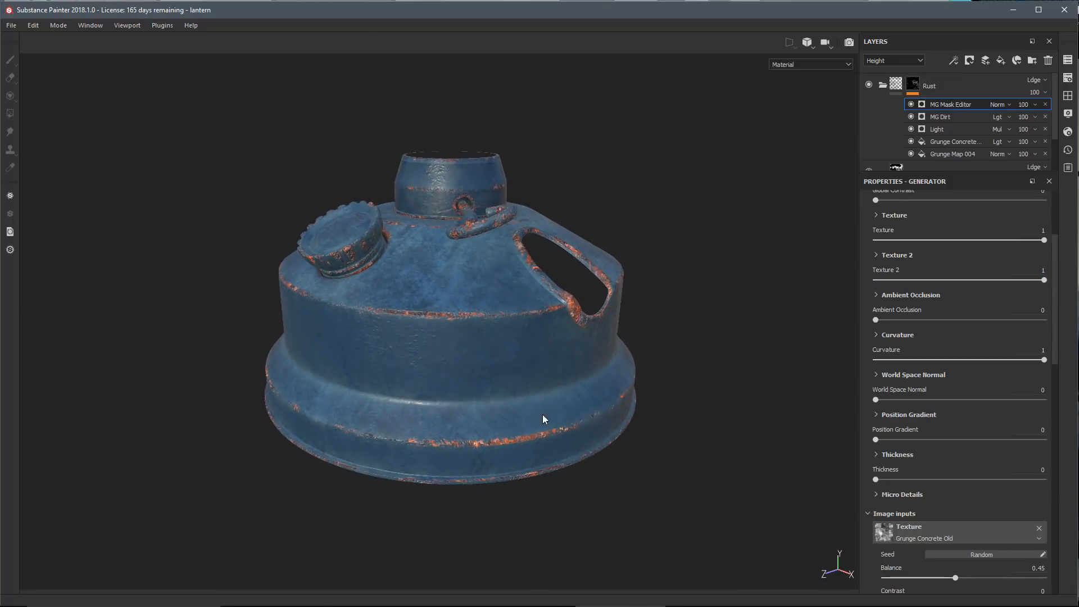
# - Expand the Texture 2 settings and change the blending mode to Max (Lighten)
pyautogui.click(874, 254)
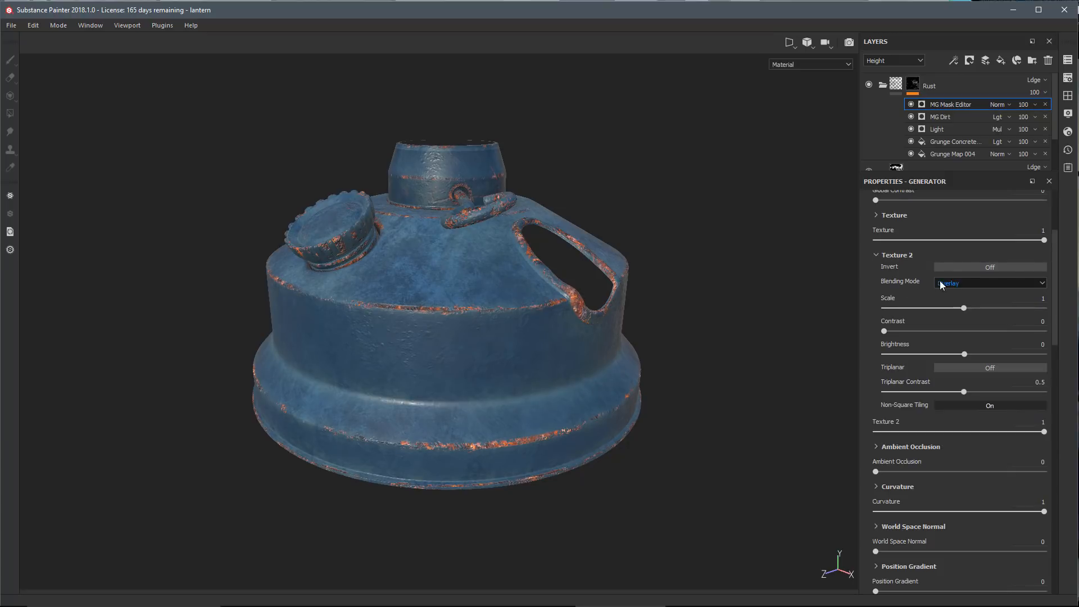
pyautogui.click(960, 283)
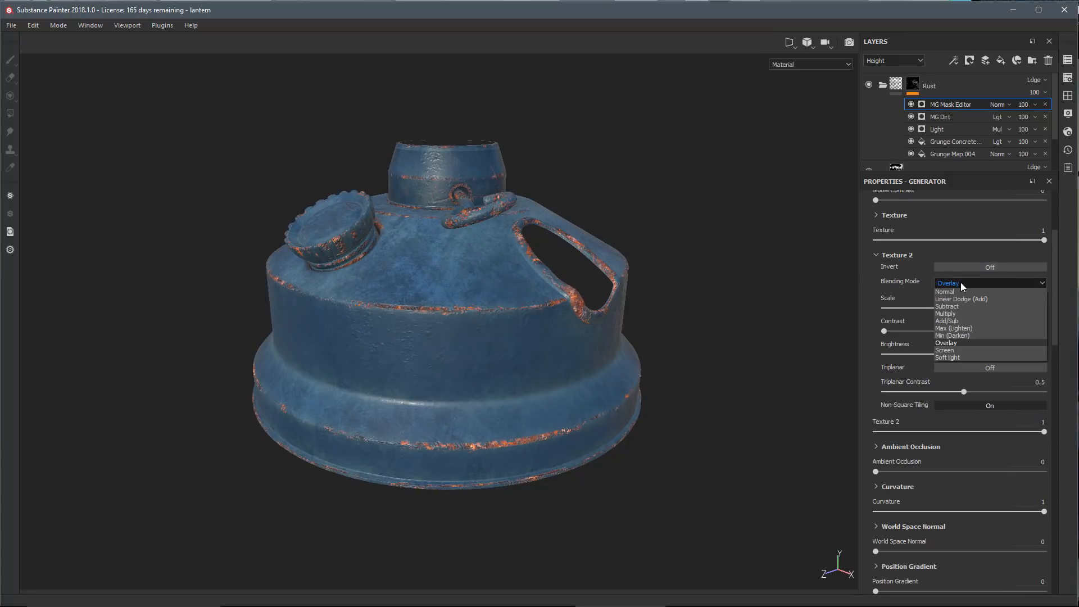
pyautogui.click(954, 329)
# - Set Texture 2's scale to 0.57 and its contrast to 0.2
pyautogui.keyDown('alt'); pyautogui.moveTo(611, 413); pyautogui.dragTo(491, 330); pyautogui.keyUp('alt')
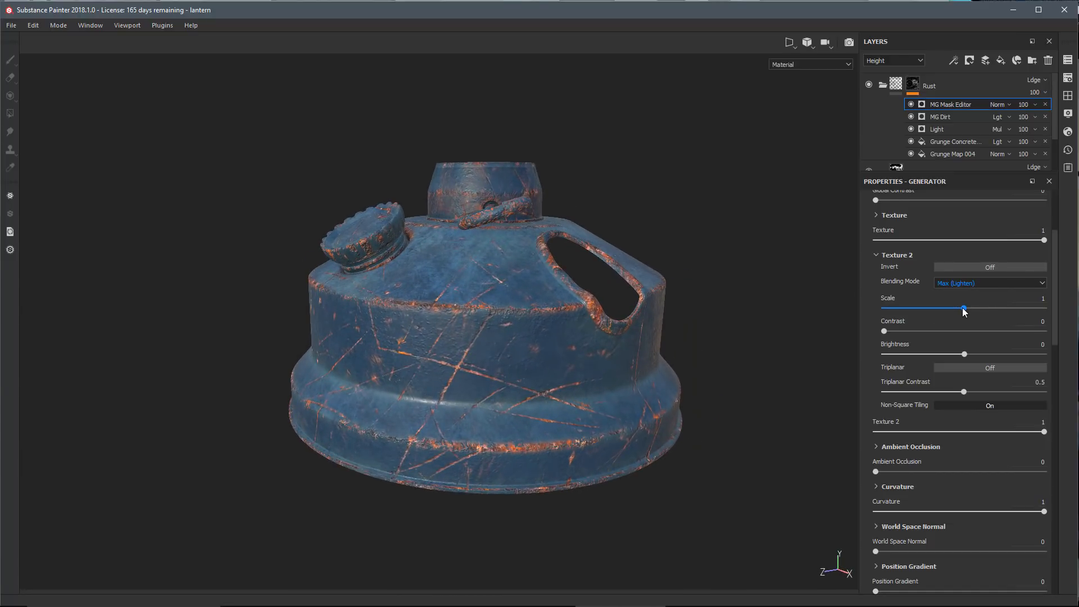
pyautogui.moveTo(963, 308); pyautogui.dragTo(916, 332)
pyautogui.scroll(-5, 934, 393)
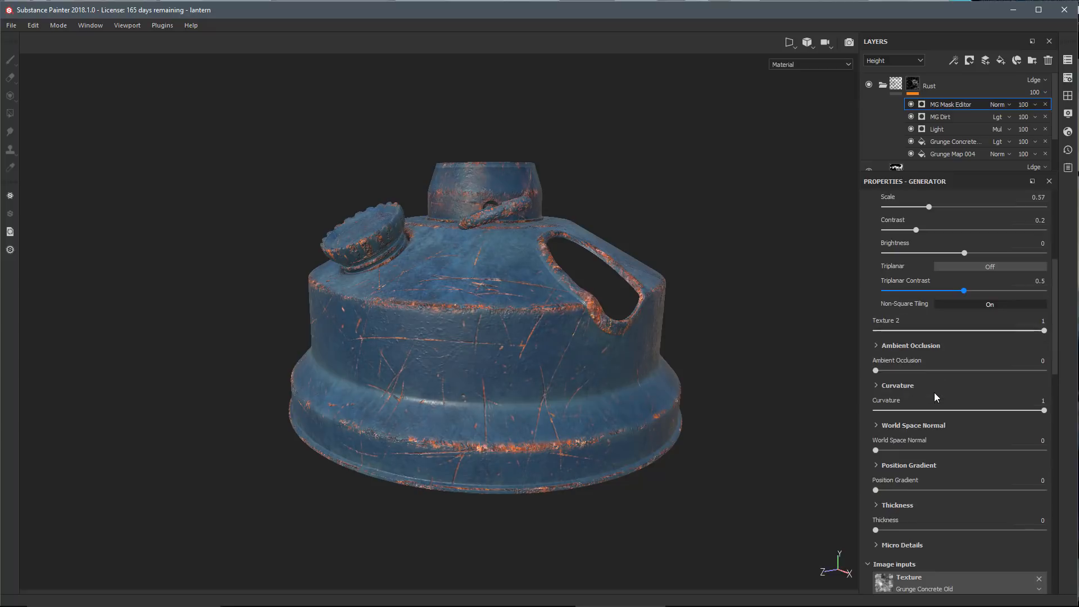
# - Tune the Grunge Scratches Rough input to a balance of 0.58, scratch tiling of 2 and scratch width of 0.63
pyautogui.scroll(-9, 935, 393)
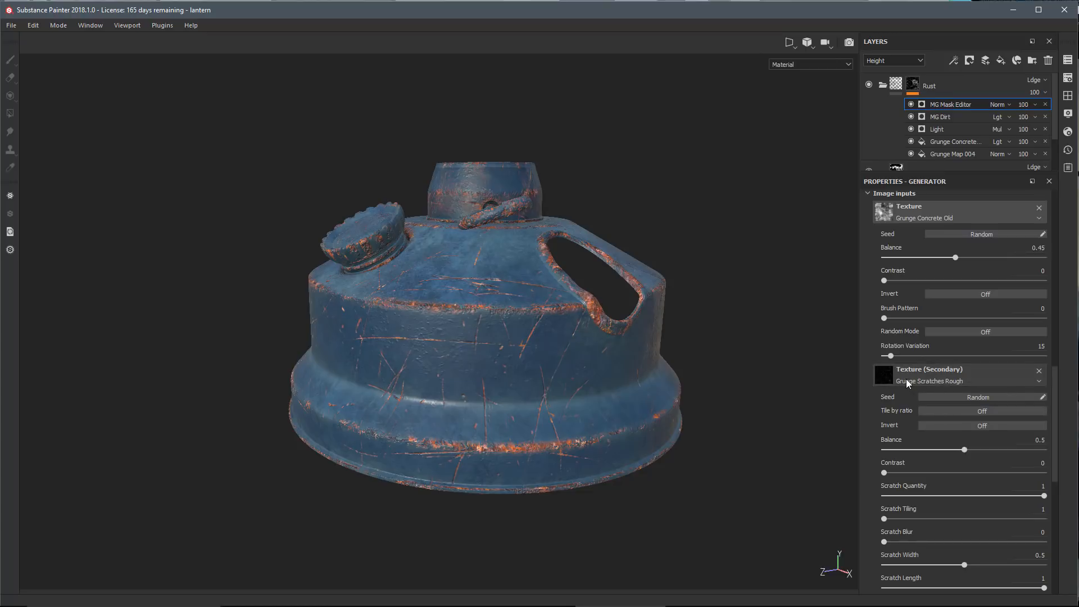
pyautogui.scroll(-1, 902, 383)
pyautogui.moveTo(964, 416)
pyautogui.mouseDown()
pyautogui.moveTo(921, 419)
pyautogui.moveTo(987, 424)
pyautogui.moveTo(966, 422)
pyautogui.mouseUp()
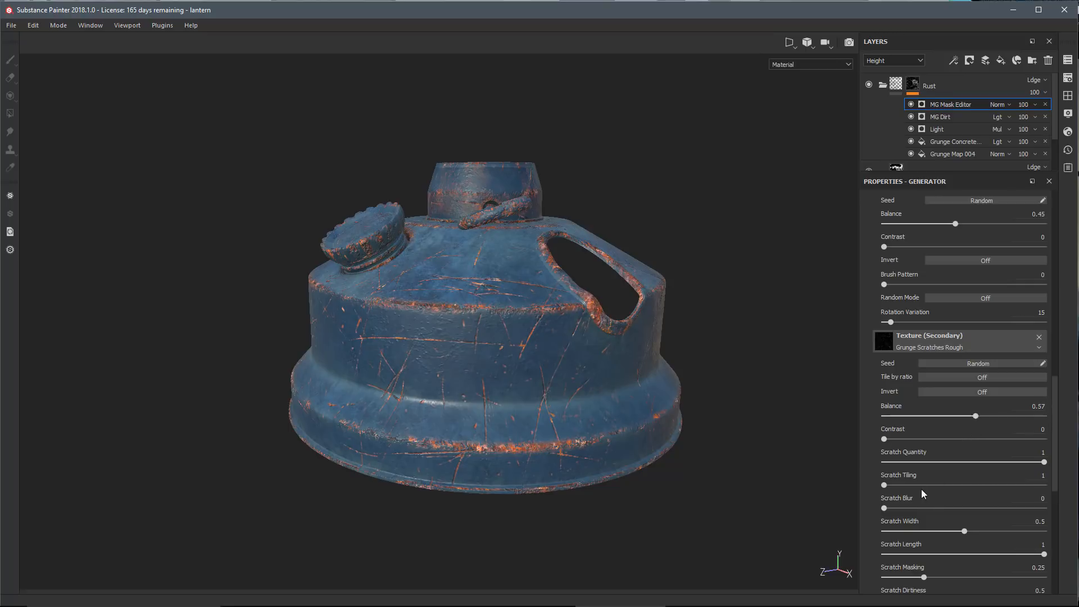
pyautogui.moveTo(884, 488); pyautogui.dragTo(909, 490)
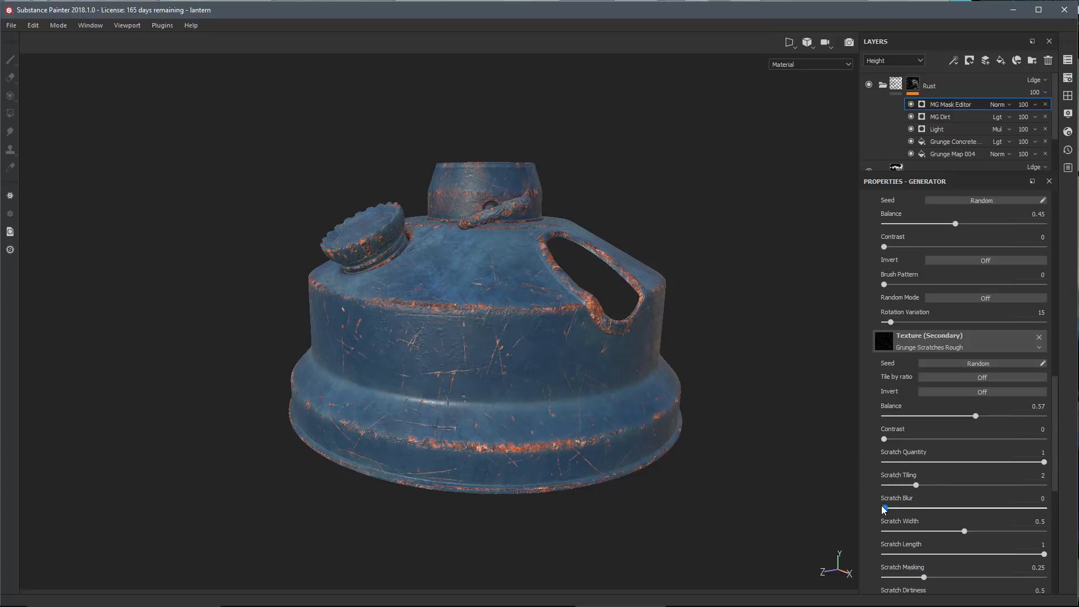
pyautogui.moveTo(964, 531); pyautogui.dragTo(985, 534)
pyautogui.moveTo(977, 420); pyautogui.dragTo(958, 430)
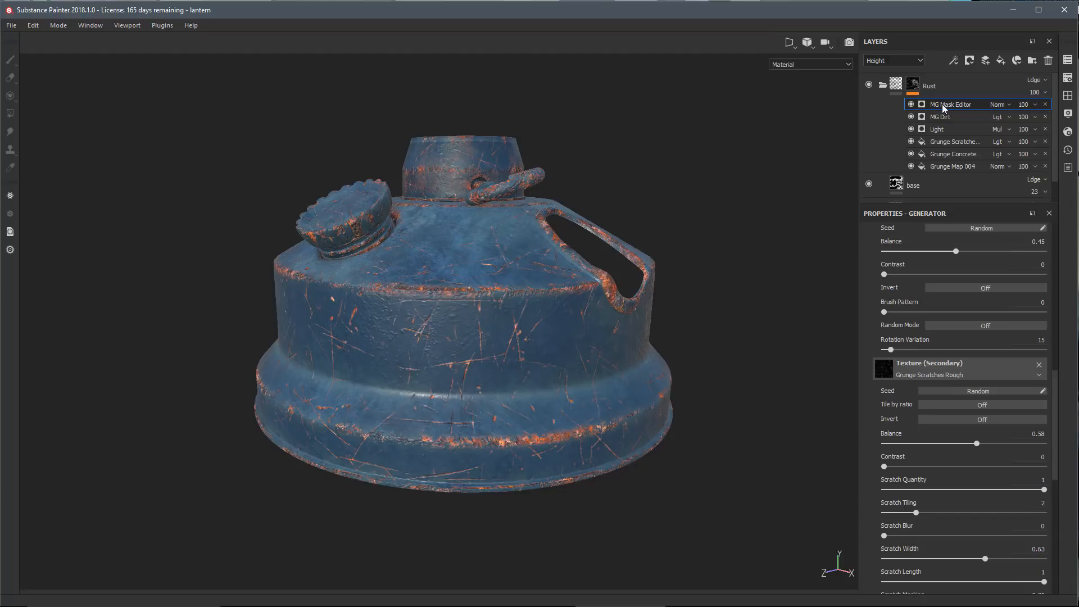
# - Change the MG Mask Editor's blending mode in the Rust mask to Lighten (Max) and inspect the lantern
pyautogui.click(995, 106)
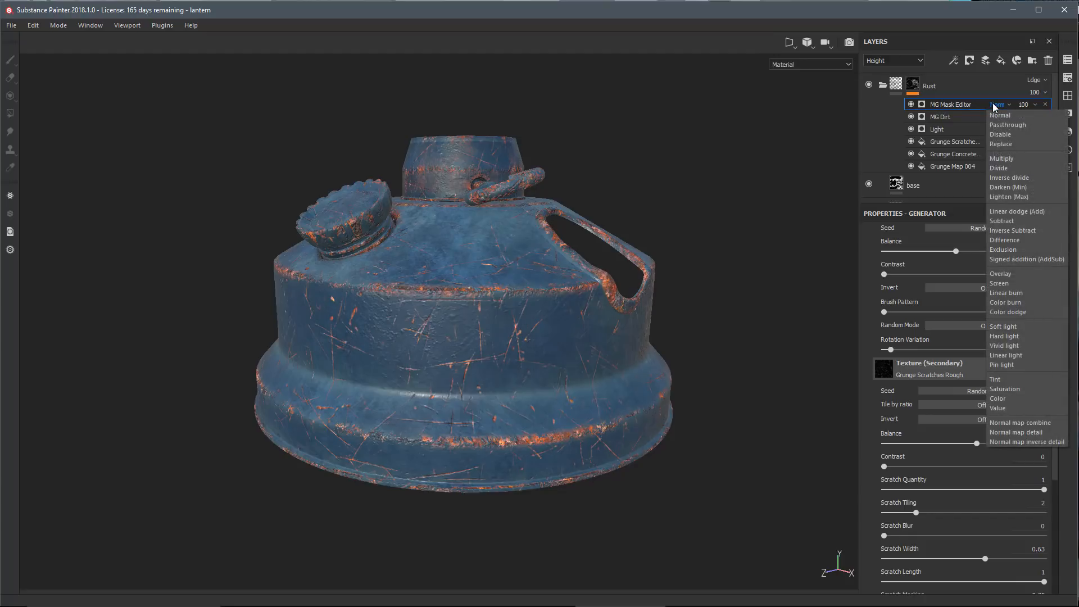
pyautogui.click(1010, 197)
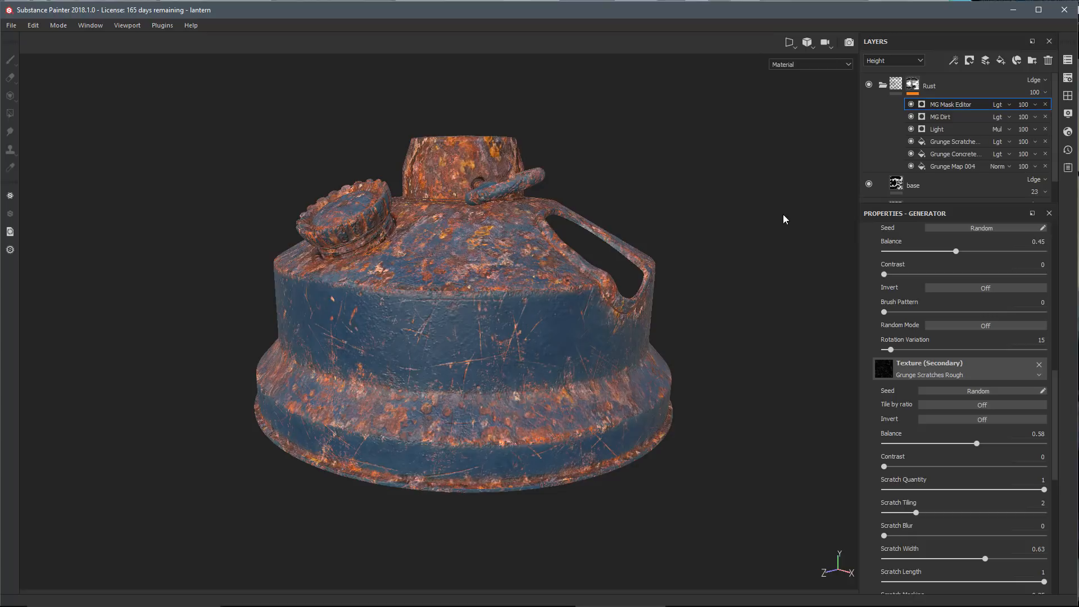
pyautogui.keyDown('alt'); pyautogui.moveTo(619, 369); pyautogui.dragTo(545, 340); pyautogui.keyUp('alt')
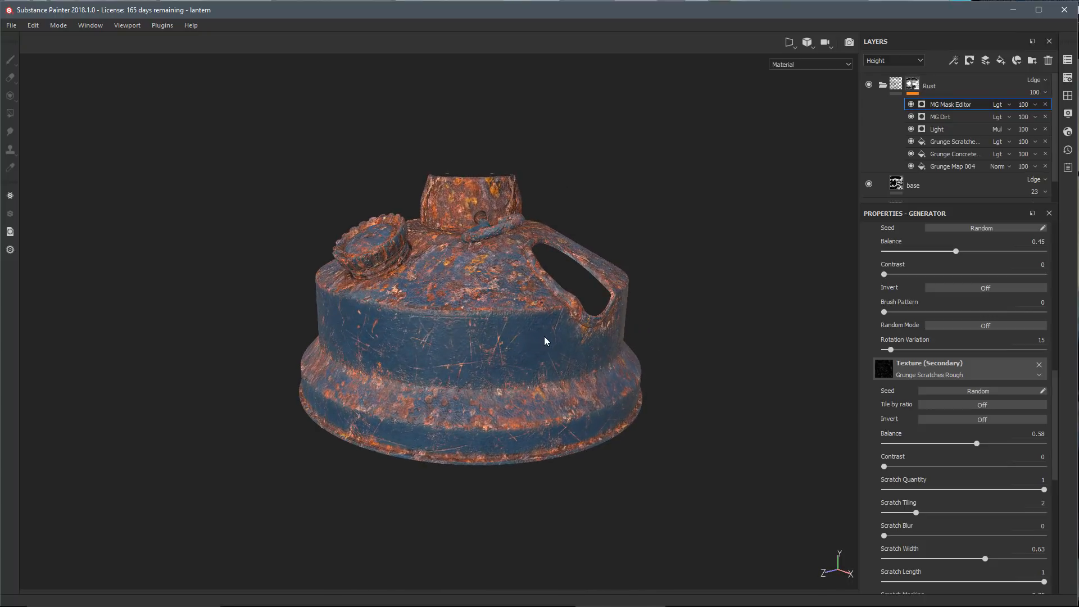
pyautogui.keyDown('alt'); pyautogui.moveTo(493, 308); pyautogui.dragTo(495, 315); pyautogui.keyUp('alt')
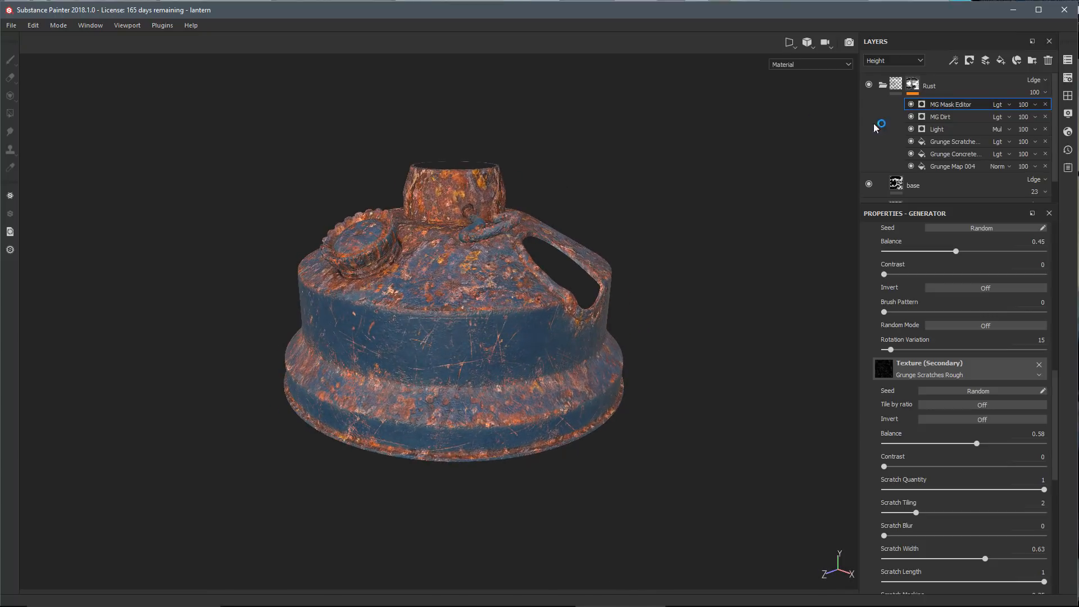
# - Inspect the Rust folder's mask on its own in the viewport and compare it with the full material on the lantern
pyautogui.click(912, 85)
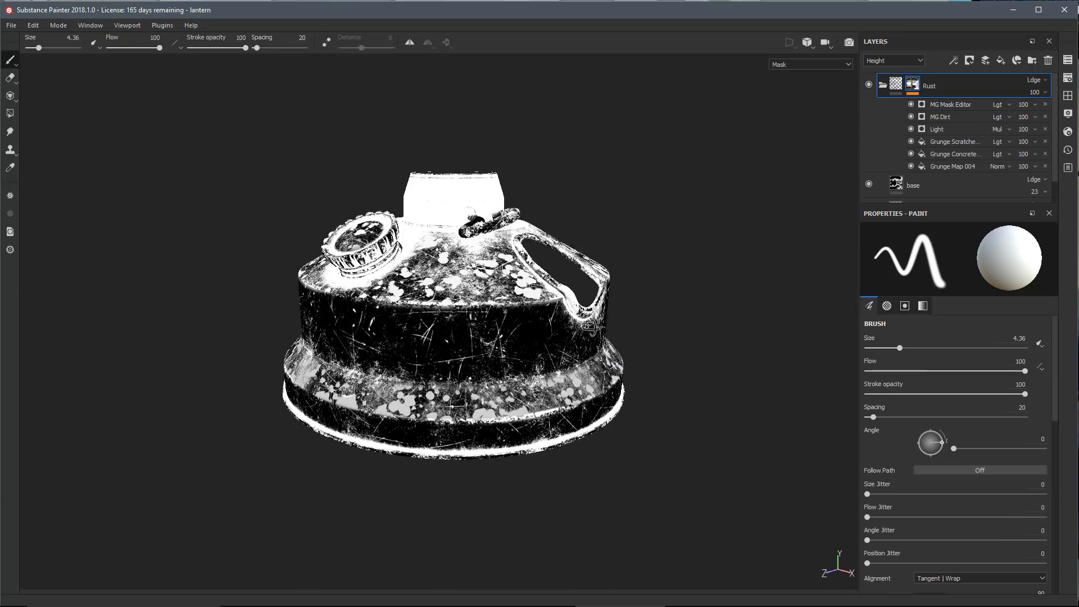
pyautogui.moveTo(590, 329)
pyautogui.keyDown('alt'); pyautogui.mouseDown()
pyautogui.moveTo(410, 309)
pyautogui.moveTo(585, 360)
pyautogui.moveTo(610, 352)
pyautogui.moveTo(580, 324)
pyautogui.mouseUp(); pyautogui.keyUp('alt')
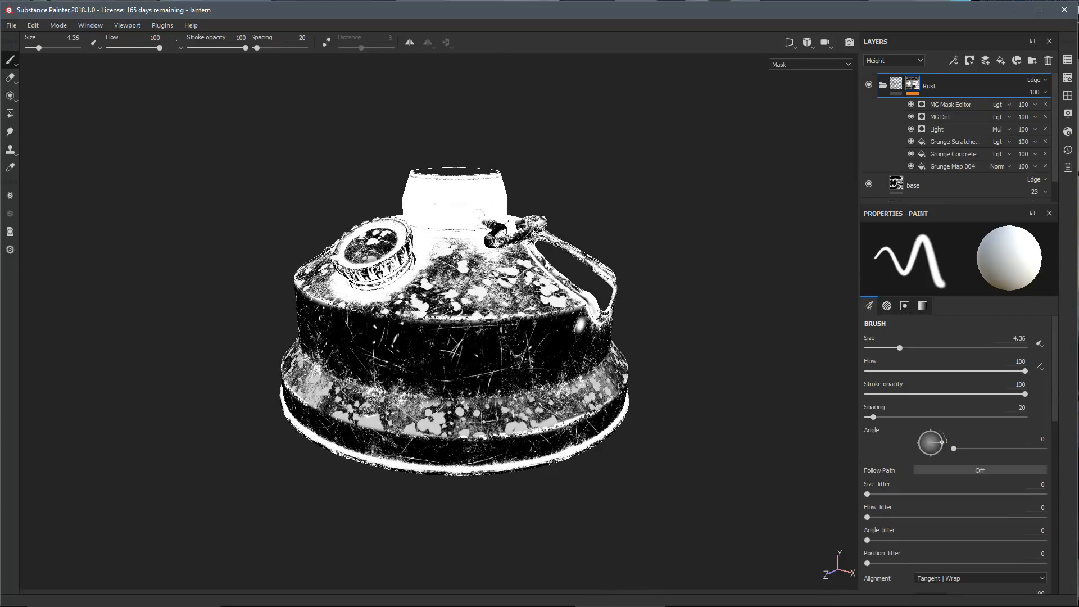
pyautogui.press('m')
pyautogui.moveTo(539, 380)
pyautogui.keyDown('alt'); pyautogui.mouseDown()
pyautogui.moveTo(622, 388)
pyautogui.moveTo(515, 385)
pyautogui.moveTo(499, 356)
pyautogui.moveTo(535, 386)
pyautogui.mouseUp(); pyautogui.keyUp('alt')
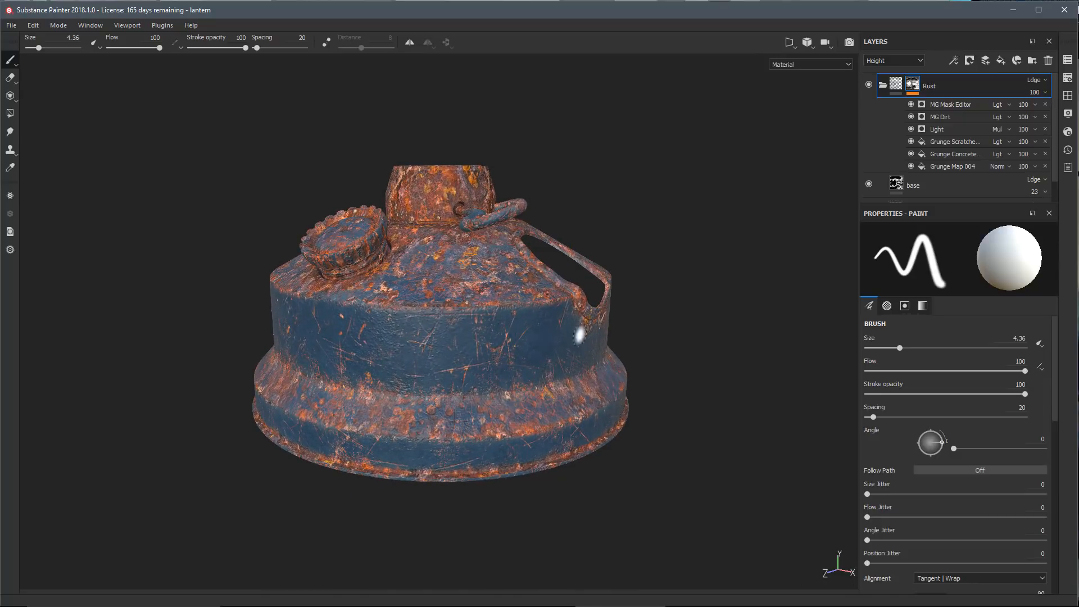
pyautogui.moveTo(912, 84)
pyautogui.keyDown('alt'); pyautogui.click(914, 86); pyautogui.keyUp('alt')
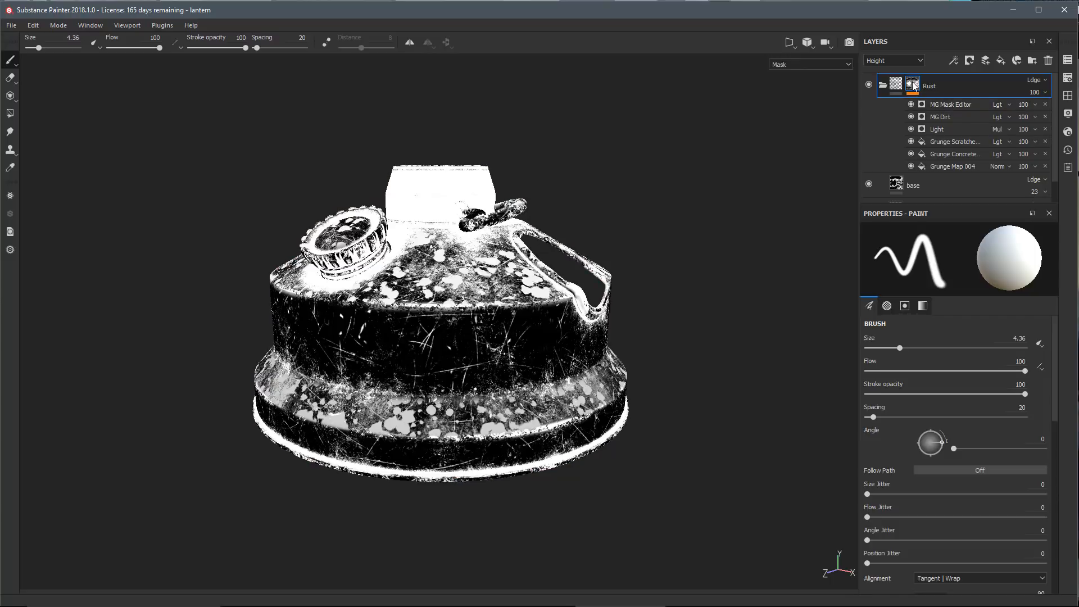
pyautogui.keyDown('alt'); pyautogui.click(913, 85); pyautogui.keyUp('alt')
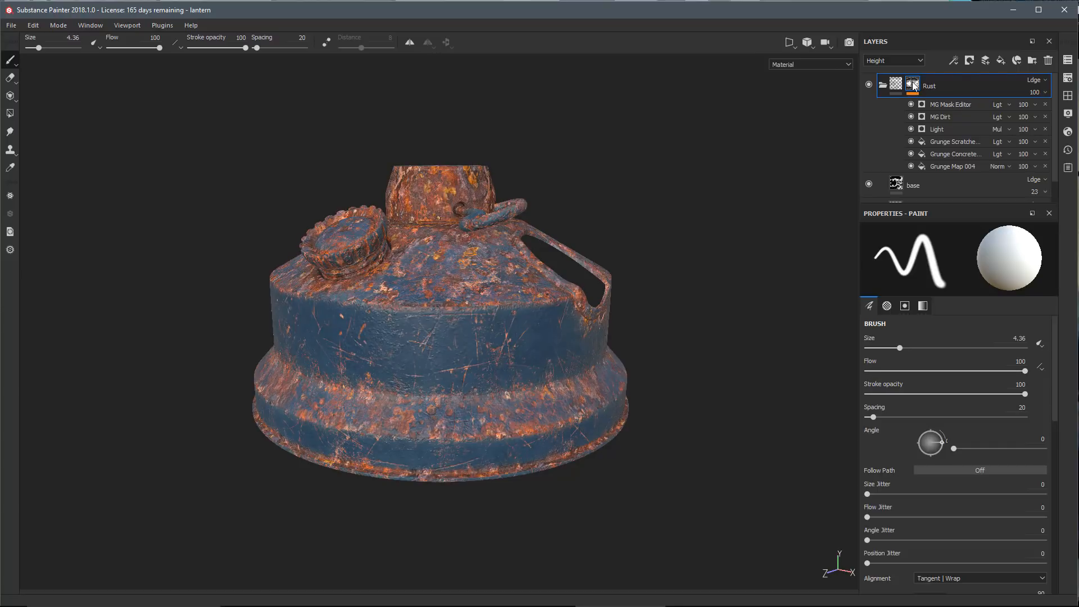
# - Create a smart mask from the Rust folder's mask and locate it among the shelf's smart masks
pyautogui.moveTo(913, 91)
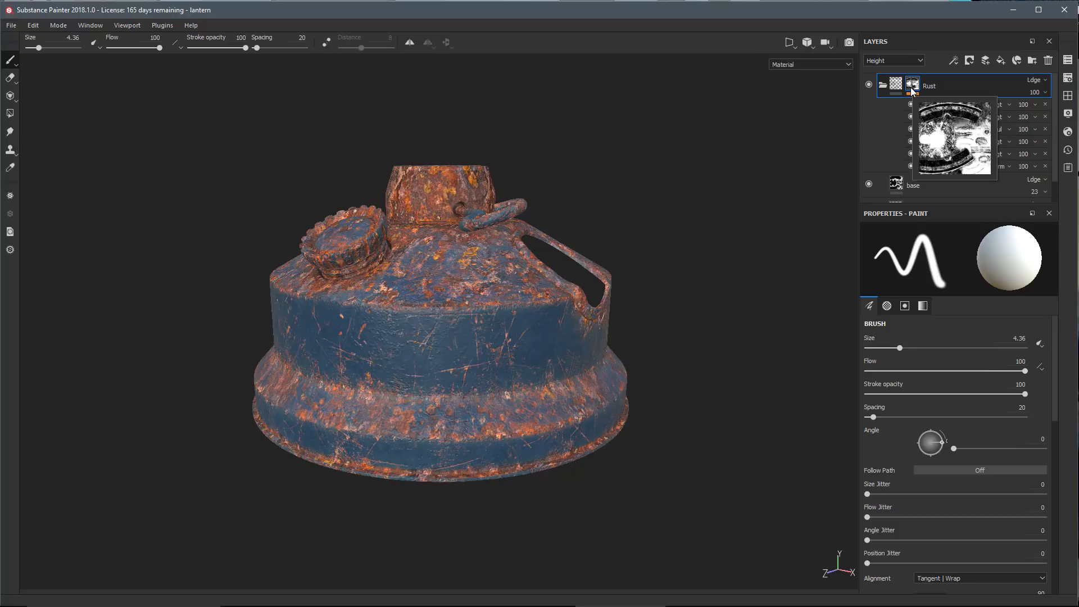
pyautogui.rightClick(914, 87)
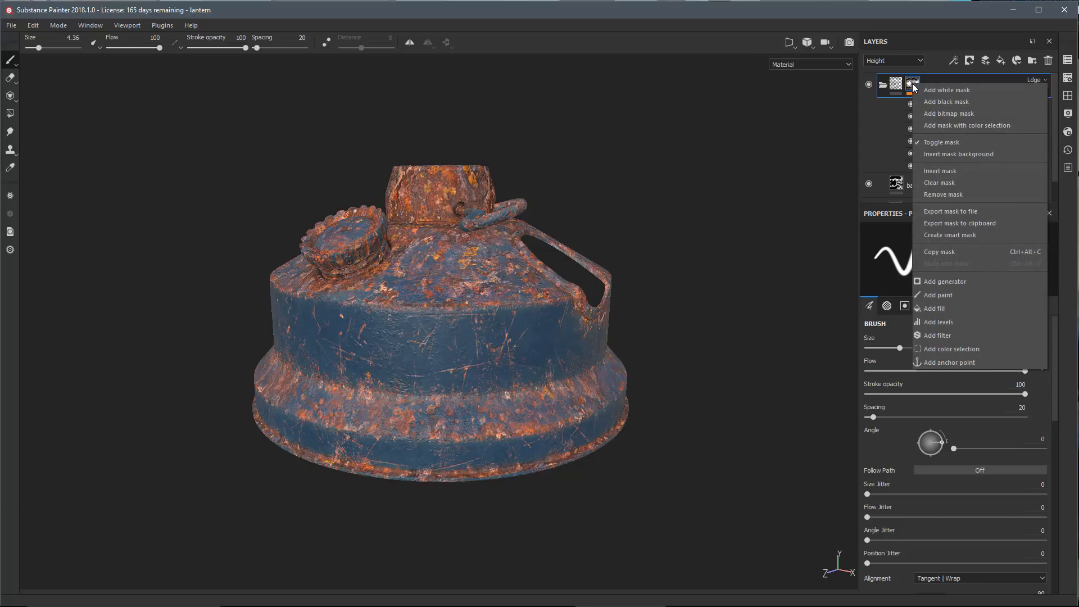
pyautogui.click(932, 234)
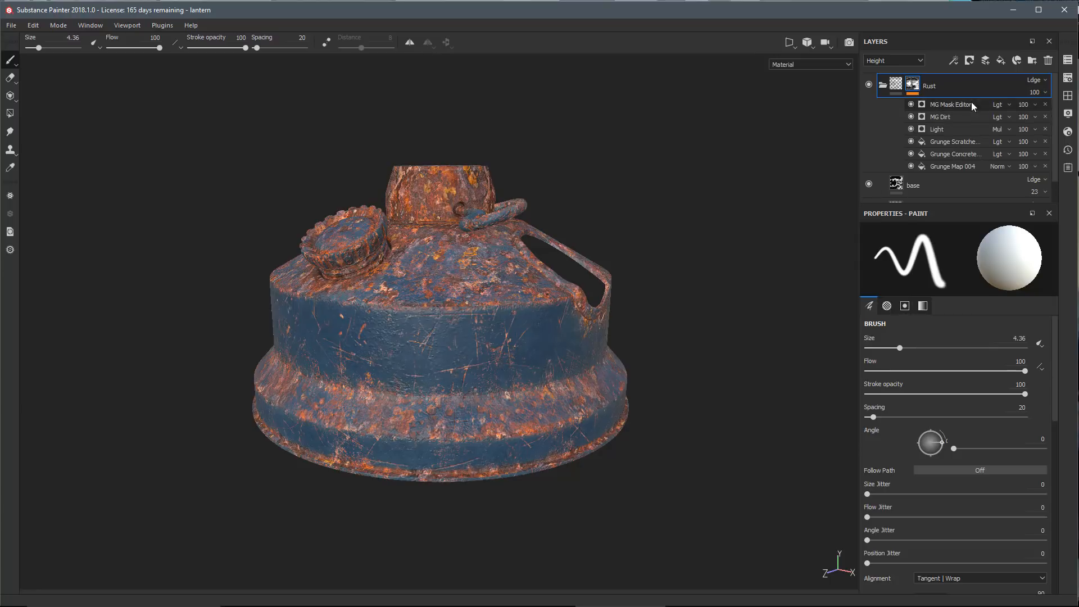
pyautogui.click(1067, 96)
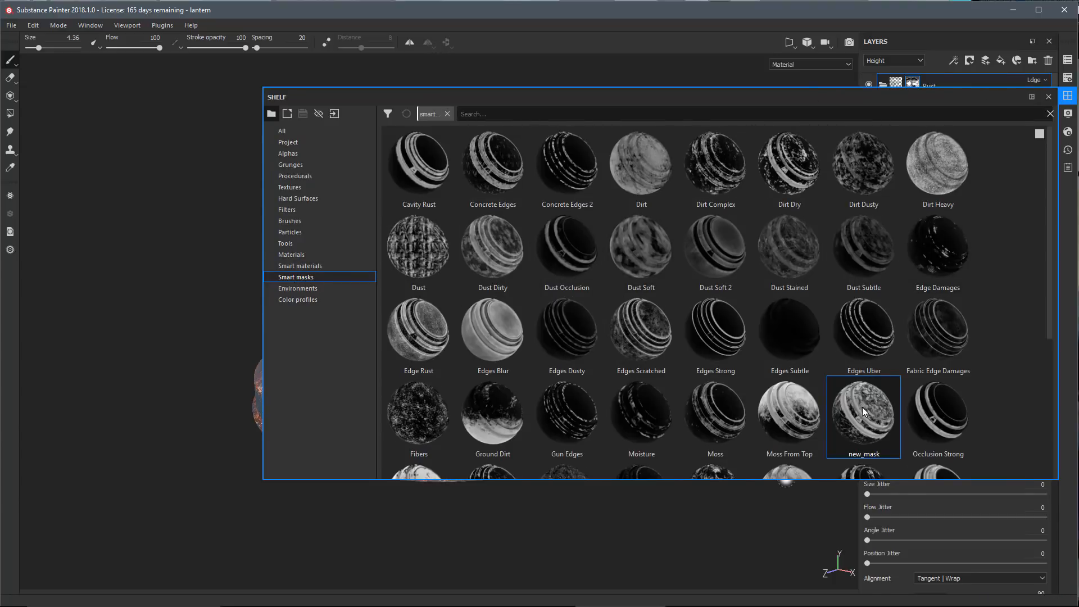
pyautogui.moveTo(863, 408)
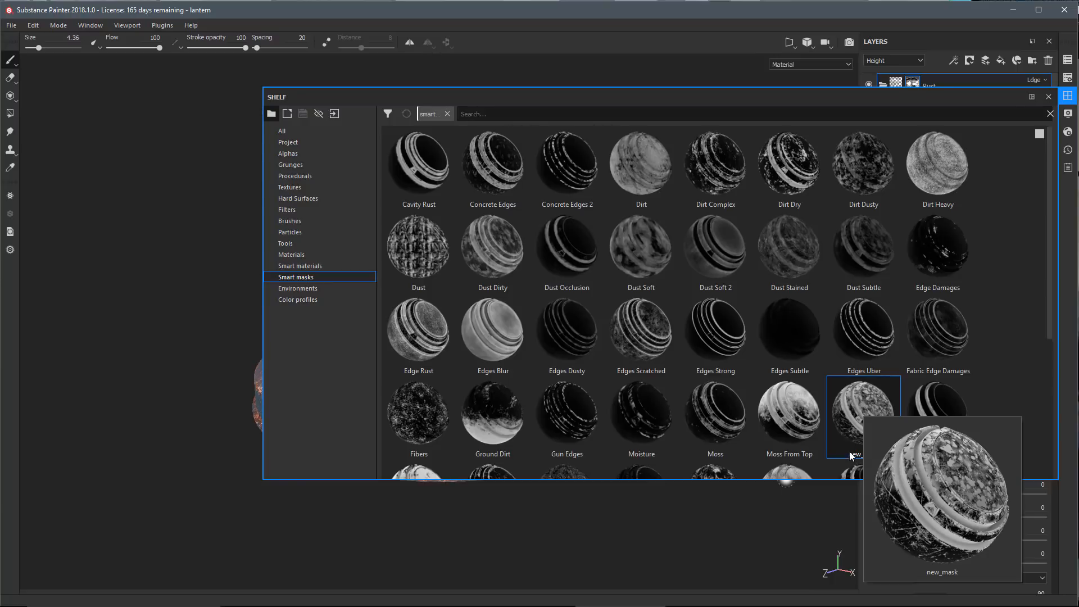
# - Move the shelf below the lantern and set its thumbnails to medium size
pyautogui.moveTo(933, 92); pyautogui.dragTo(628, 283)
pyautogui.click(747, 311)
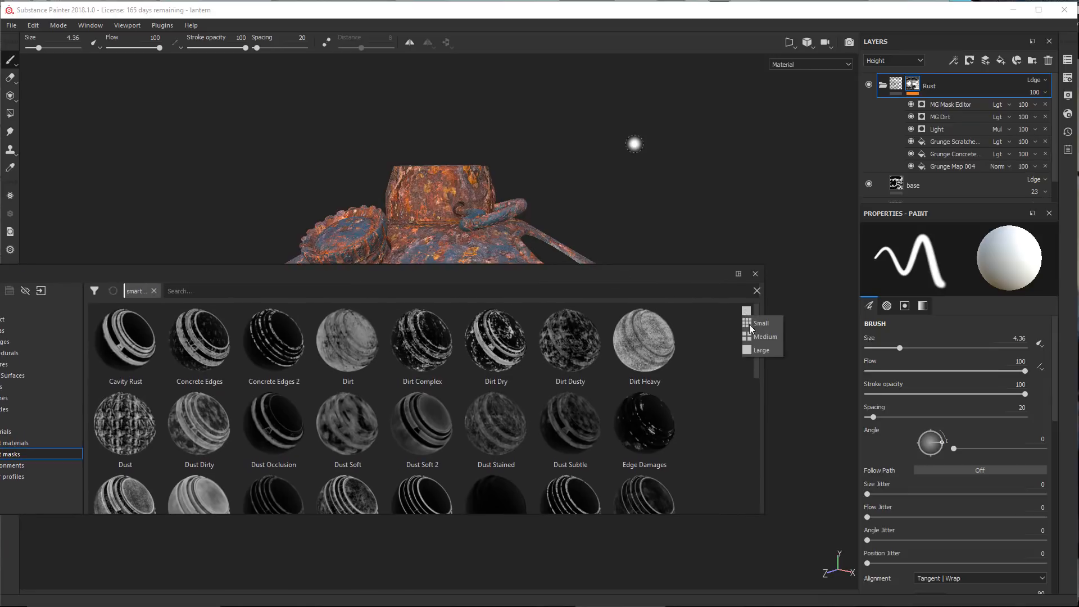
pyautogui.click(752, 337)
pyautogui.moveTo(664, 275); pyautogui.dragTo(655, 338)
pyautogui.keyDown('alt'); pyautogui.moveTo(579, 212); pyautogui.dragTo(360, 239); pyautogui.keyUp('alt')
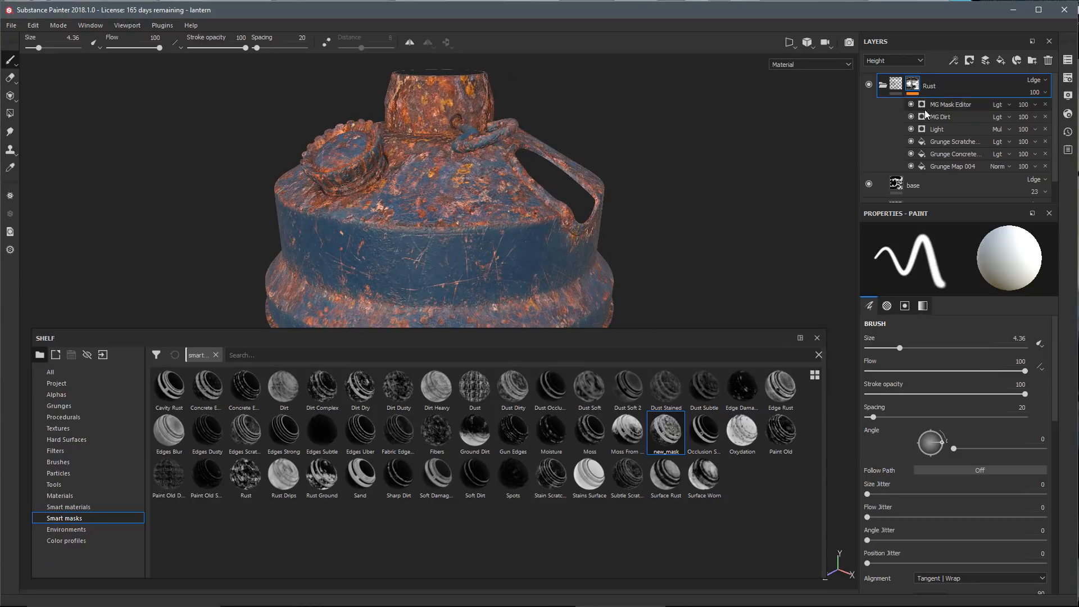
# - Clear the Rust folder's mask, apply the new_mask smart mask to the folder and select its Grunge Concrete fill
pyautogui.rightClick(911, 84)
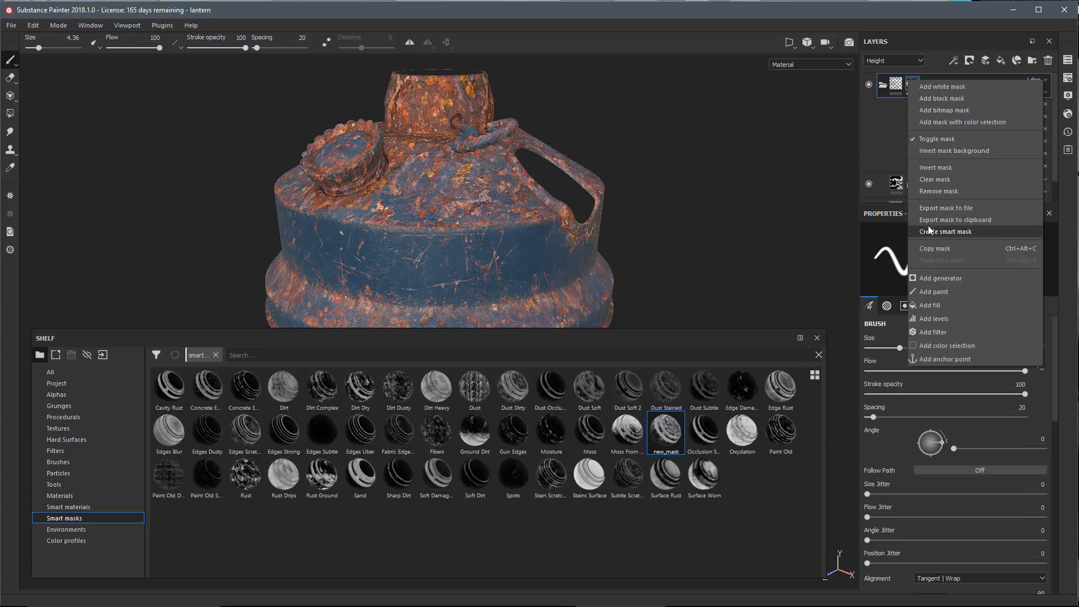
pyautogui.click(932, 180)
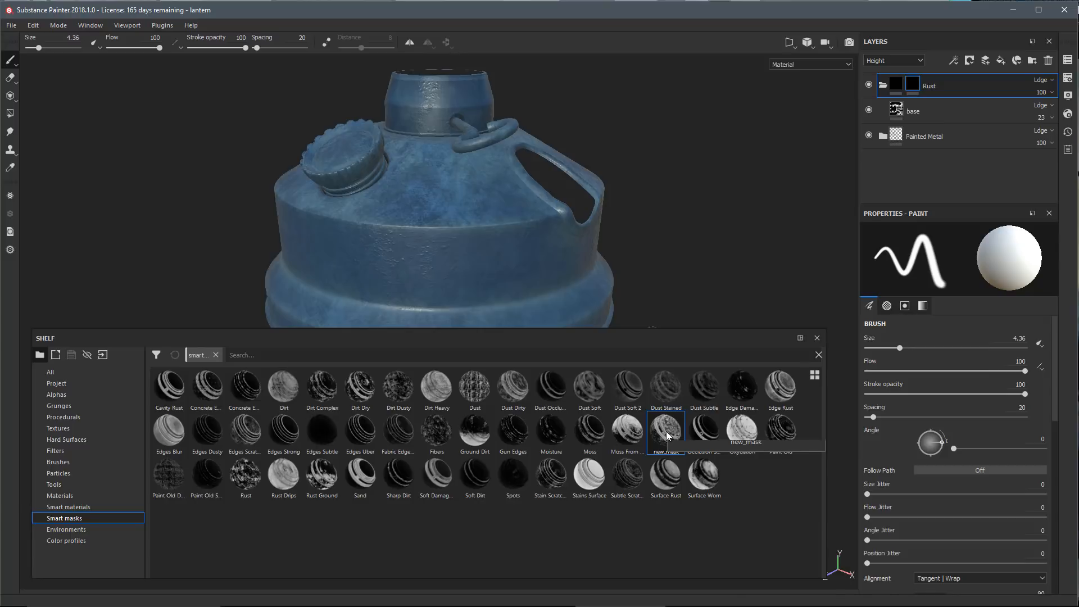
pyautogui.moveTo(668, 435); pyautogui.dragTo(928, 92)
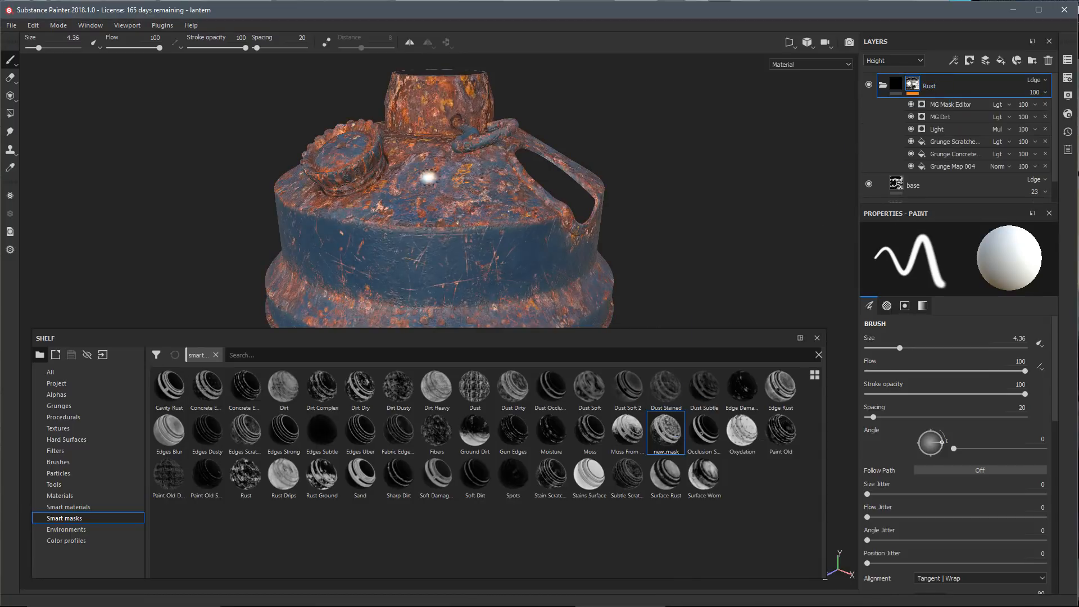
pyautogui.click(935, 154)
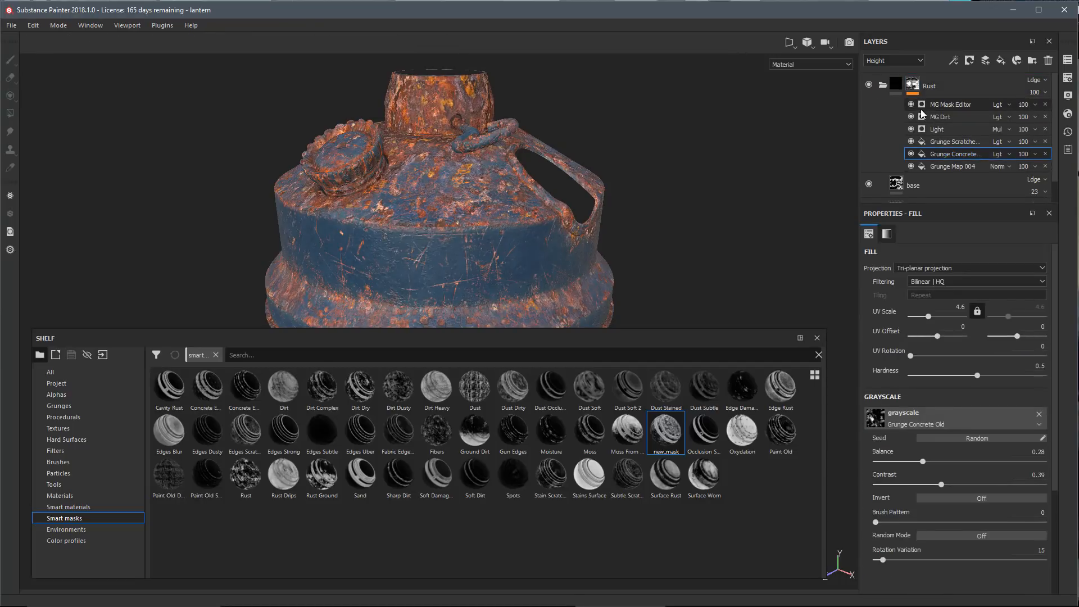
# - Clear the Rust folder's mask again, try the Rust Ground smart mask on it and inspect the lantern
pyautogui.rightClick(913, 83)
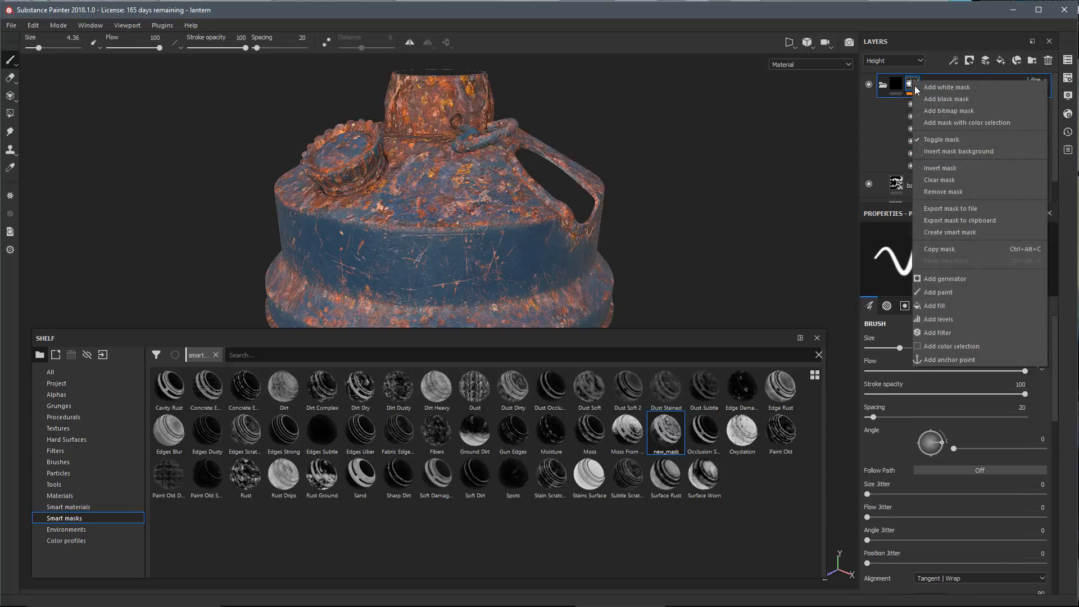
pyautogui.click(930, 180)
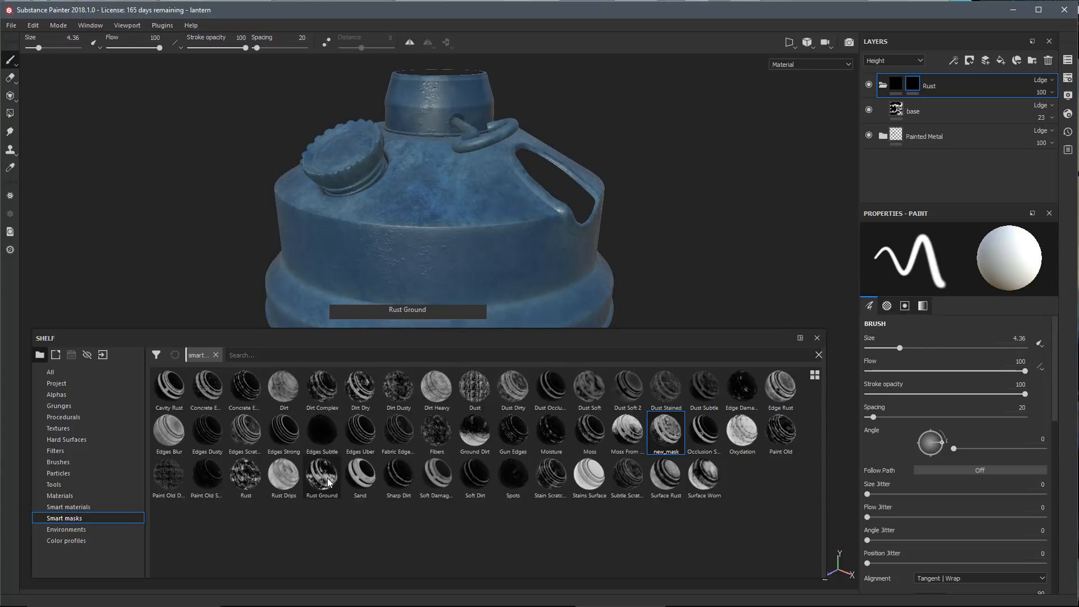
pyautogui.moveTo(329, 478); pyautogui.dragTo(944, 91)
pyautogui.keyDown('alt'); pyautogui.moveTo(612, 283); pyautogui.dragTo(528, 248, button='right'); pyautogui.keyUp('alt')
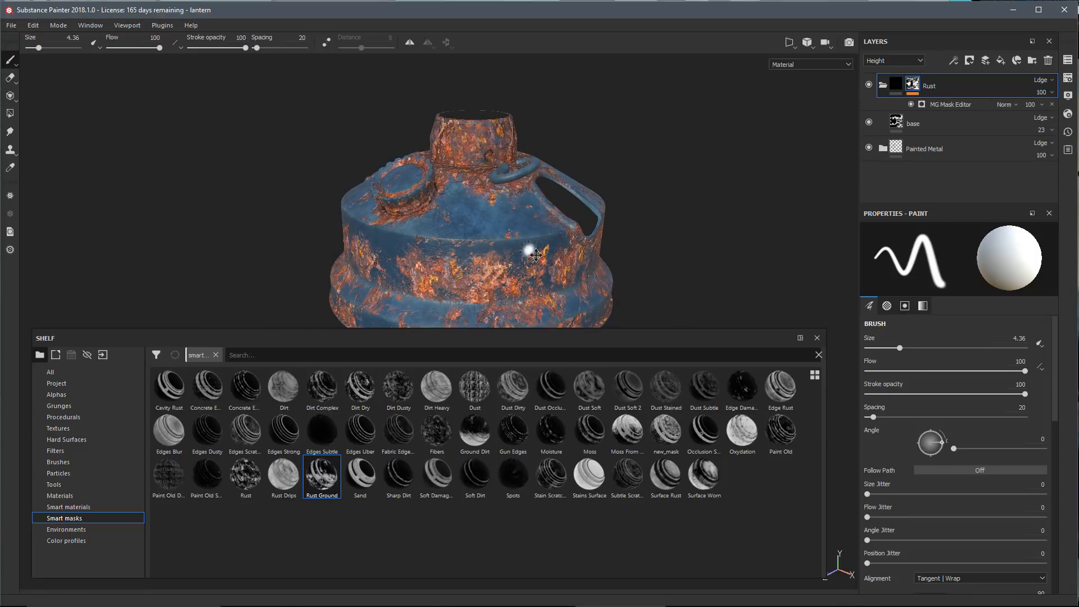
pyautogui.moveTo(528, 248)
pyautogui.keyDown('alt'); pyautogui.mouseDown()
pyautogui.moveTo(528, 219)
pyautogui.moveTo(523, 236)
pyautogui.mouseUp(); pyautogui.keyUp('alt')
pyautogui.keyDown('alt'); pyautogui.moveTo(506, 214); pyautogui.dragTo(509, 245, button='middle'); pyautogui.keyUp('alt')
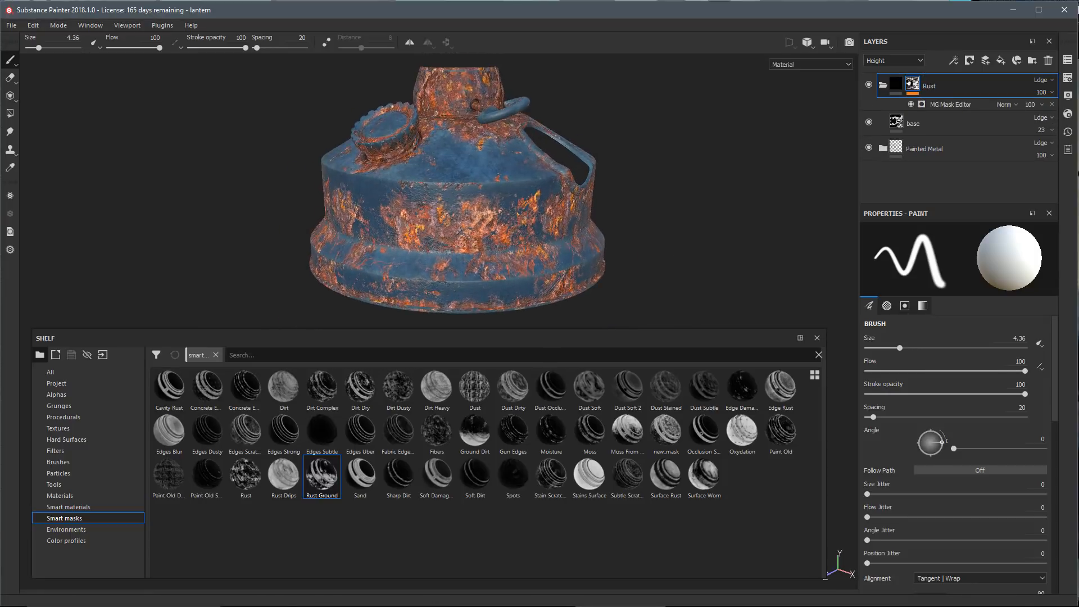
pyautogui.keyDown('alt'); pyautogui.moveTo(588, 261); pyautogui.dragTo(588, 266); pyautogui.keyUp('alt')
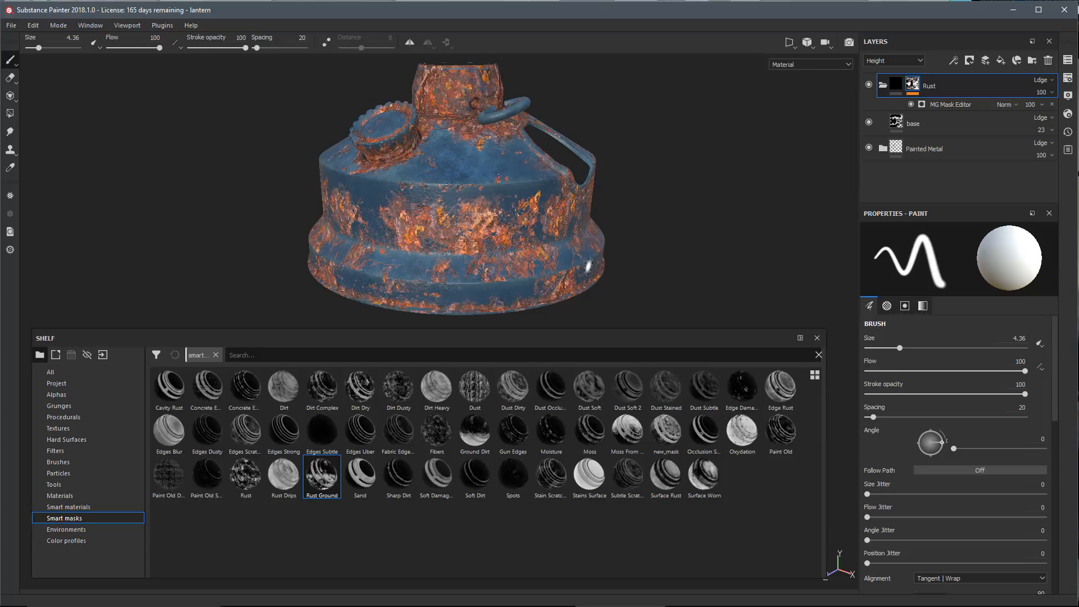
# - Clear the Rust Ground mask from the Rust folder and apply the new_mask smart mask instead
pyautogui.rightClick(918, 87)
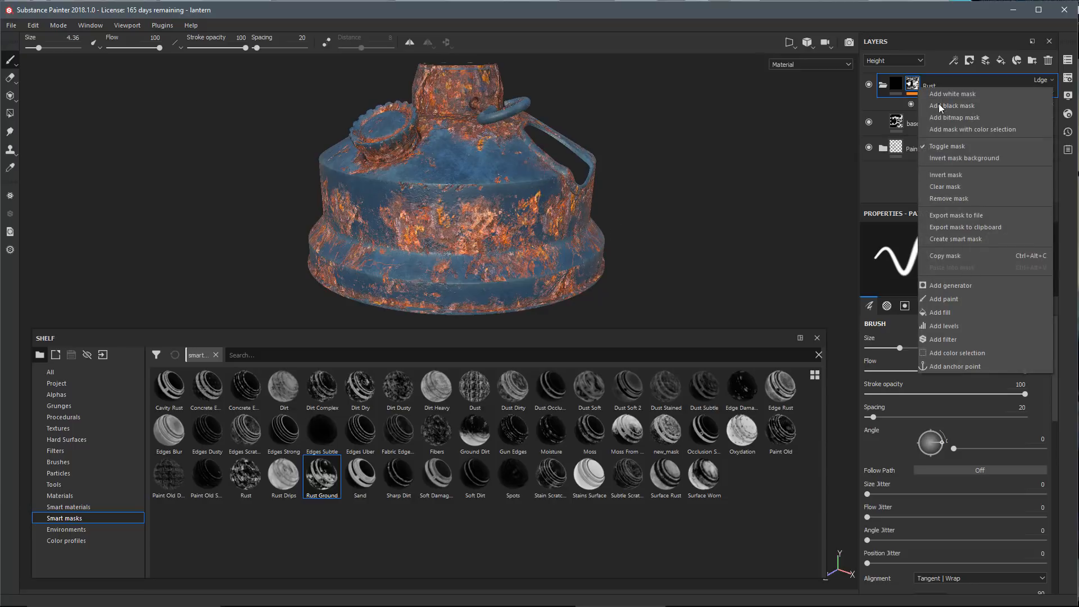
pyautogui.click(949, 188)
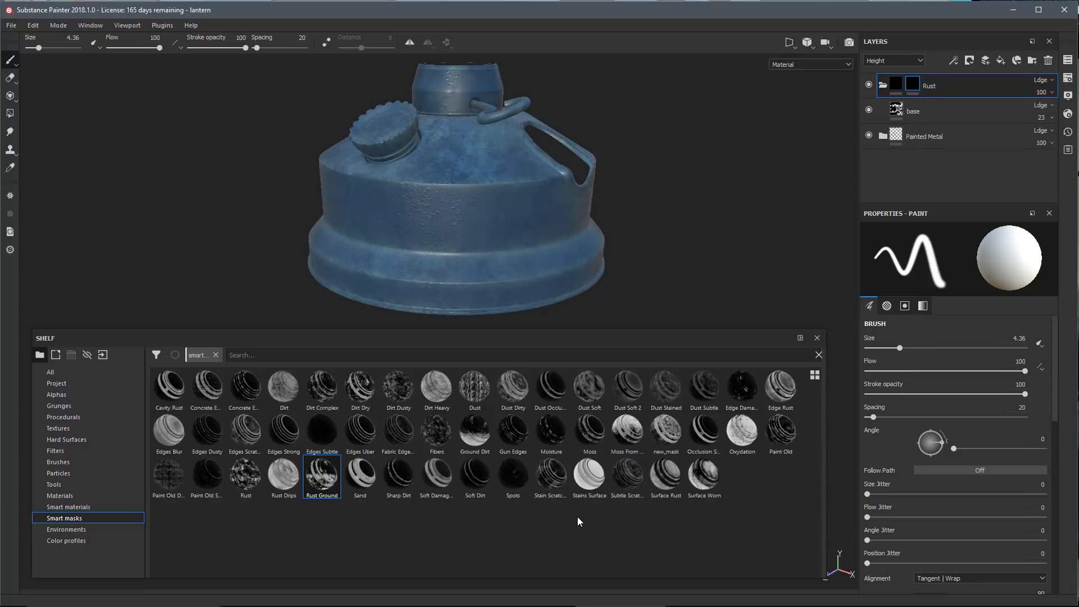
pyautogui.moveTo(669, 430); pyautogui.dragTo(914, 84)
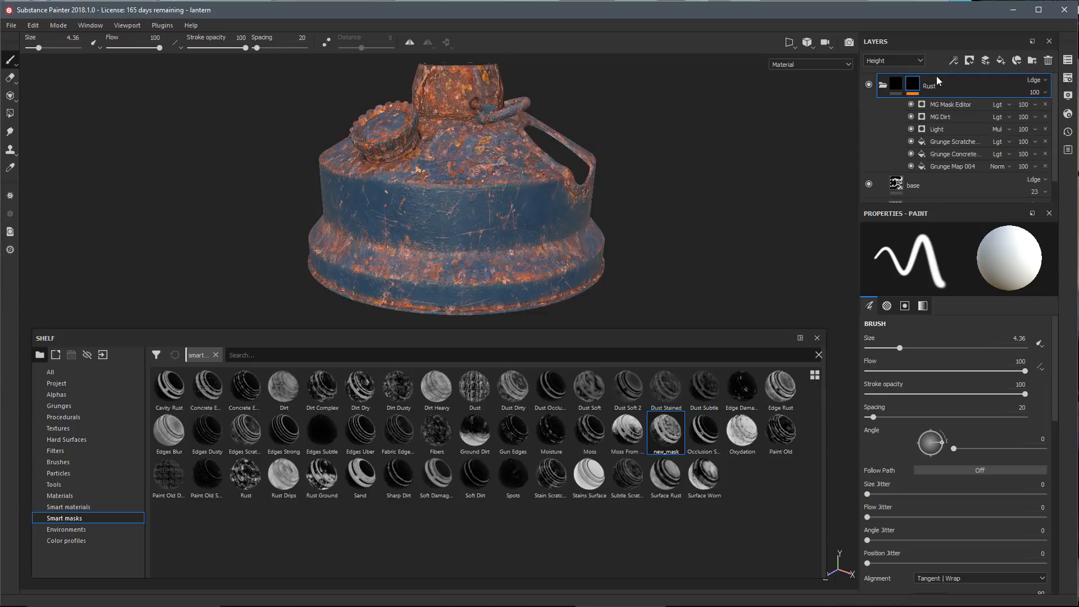
# - Rename the new_mask smart mask to "rust edges" and close the shelf
pyautogui.rightClick(668, 438)
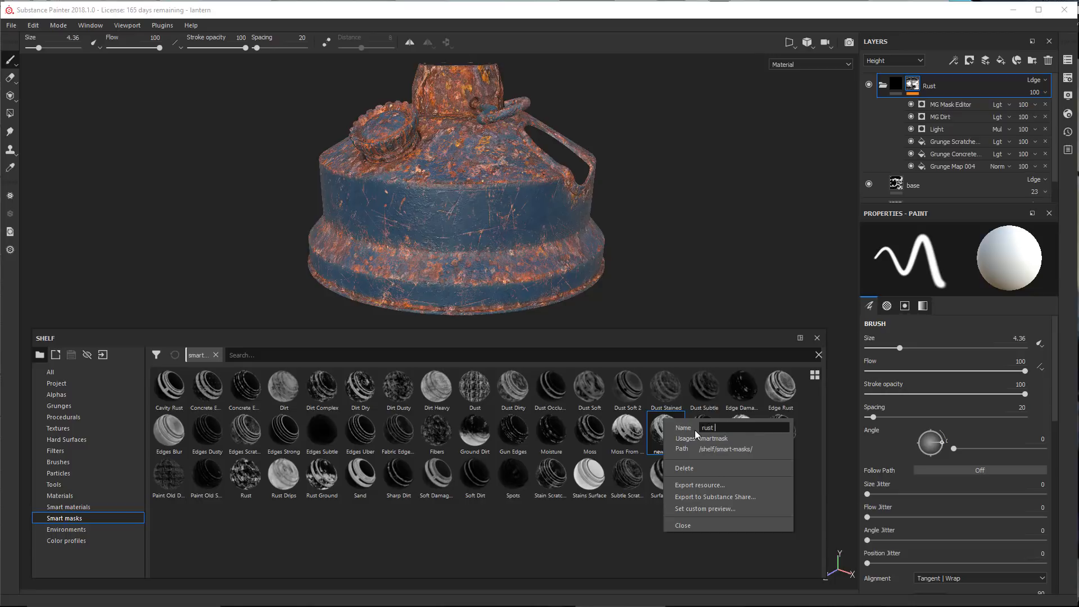
pyautogui.write('rust edges')
pyautogui.press('Return')
pyautogui.click(593, 526)
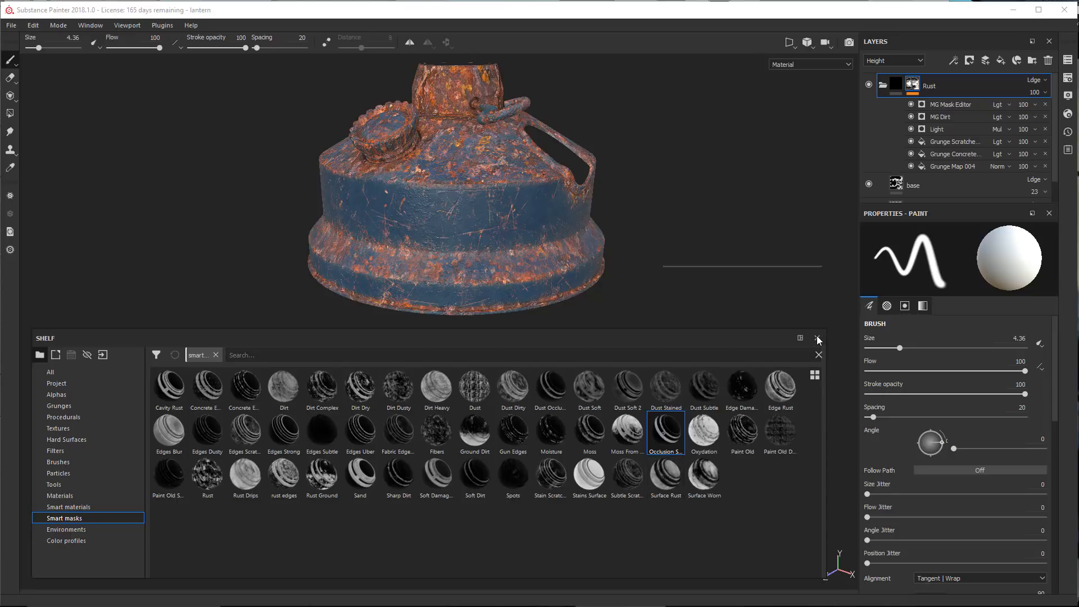
pyautogui.click(819, 354)
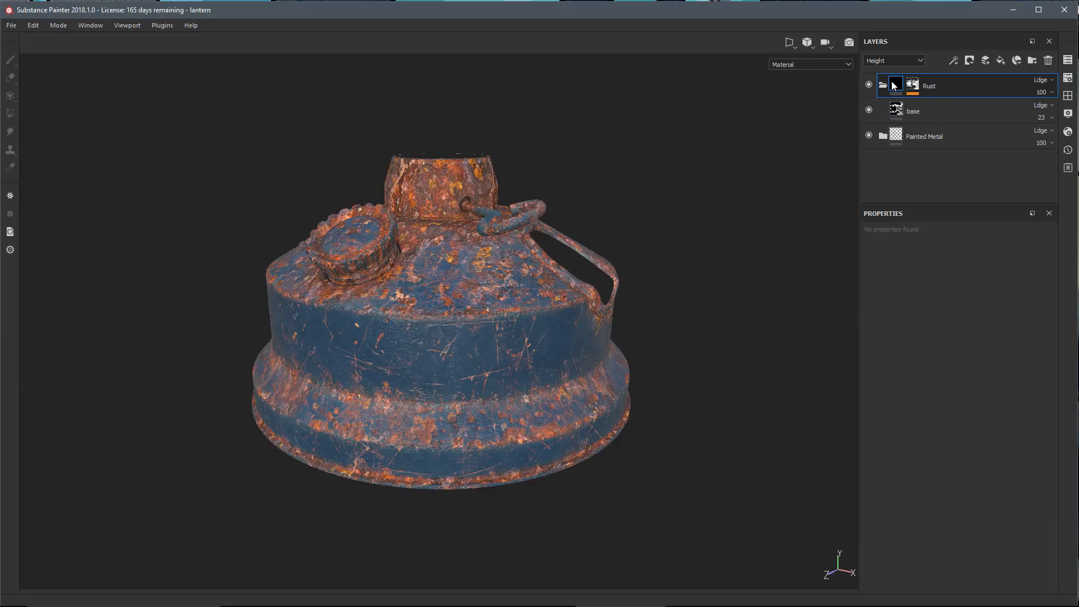
# - Add an HSL Perceptive filter to the base layer in the Rust folder
pyautogui.click(923, 110)
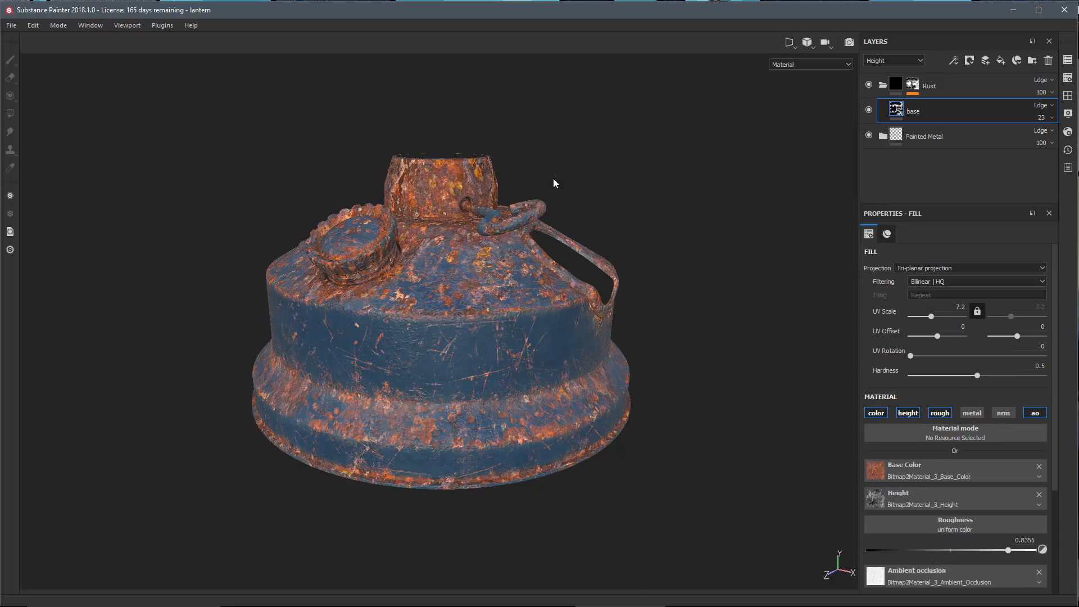
pyautogui.click(955, 60)
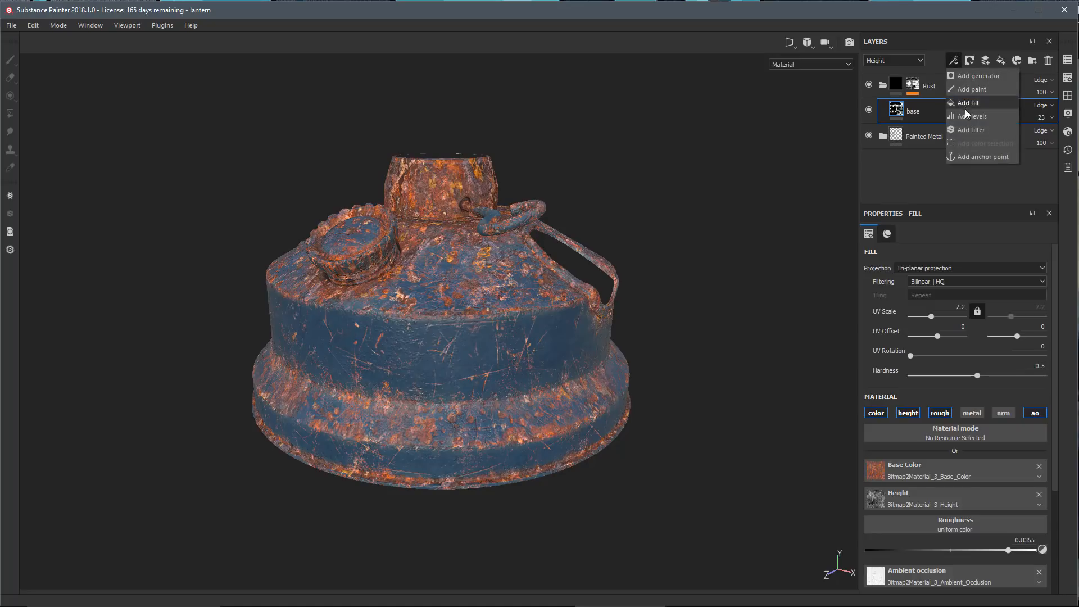
pyautogui.click(965, 129)
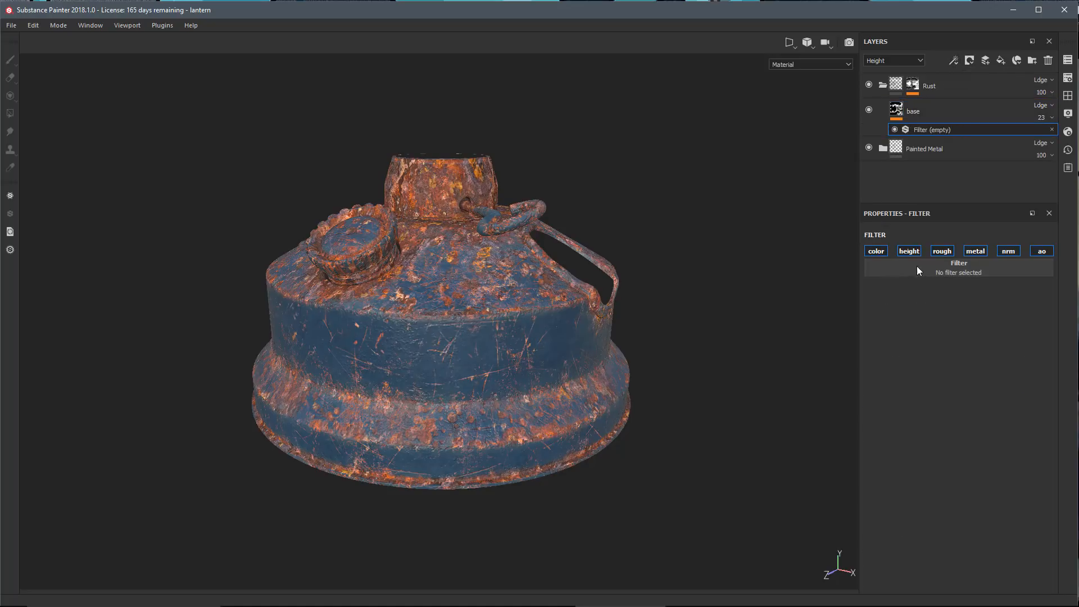
pyautogui.click(874, 266)
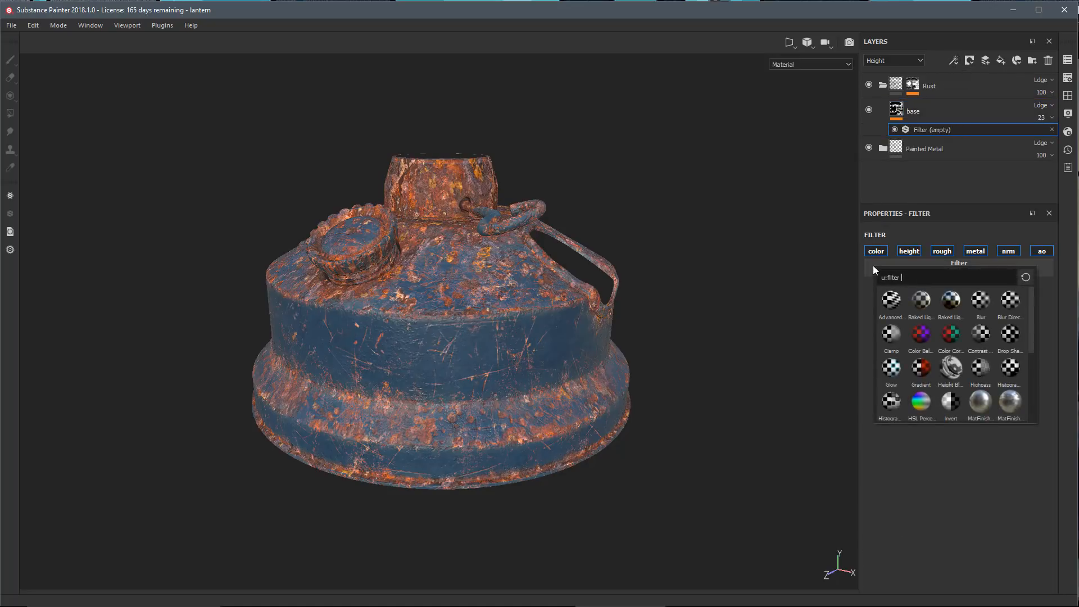
pyautogui.click(923, 401)
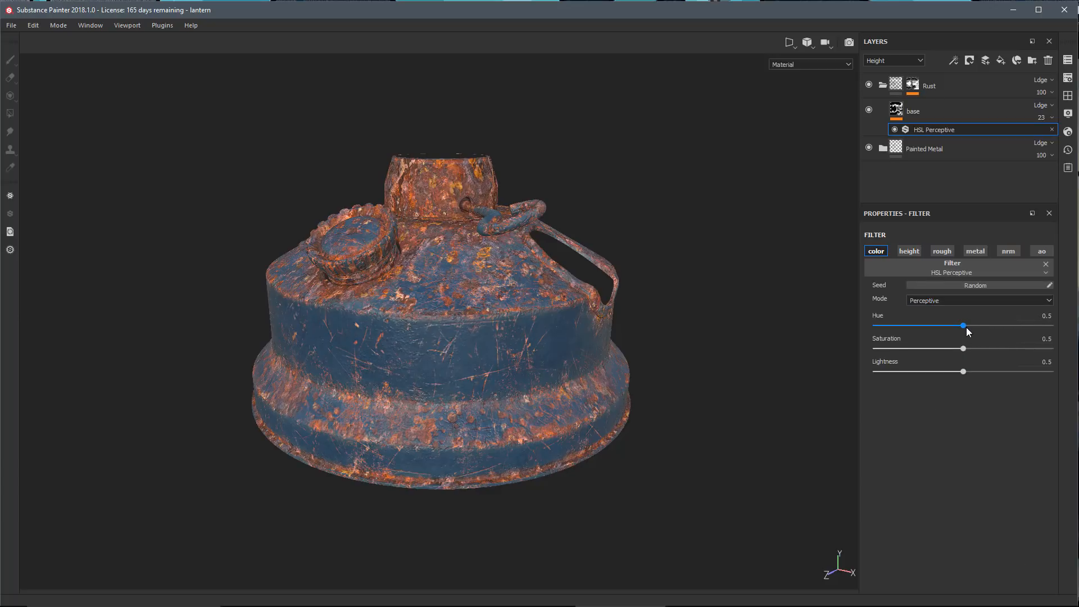
# - Set the HSL Perceptive filter's hue to 0.52, saturation to 0.46 and lightness to 0.44, and compare the rust with and without it
pyautogui.moveTo(967, 327); pyautogui.dragTo(953, 377)
pyautogui.keyDown('alt'); pyautogui.moveTo(706, 359); pyautogui.dragTo(640, 357, button='right'); pyautogui.keyUp('alt')
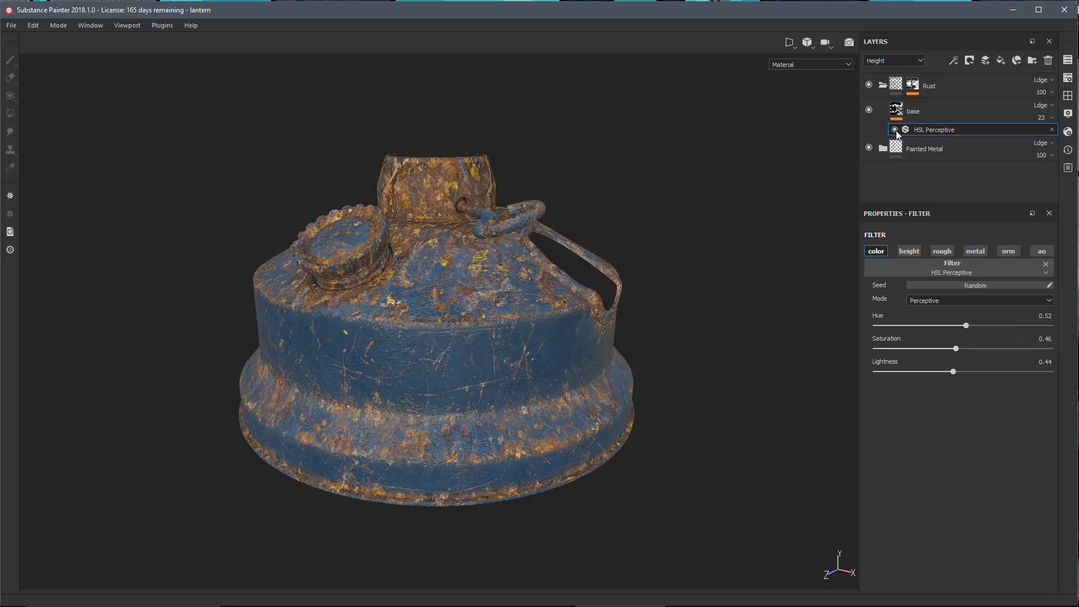
pyautogui.click(895, 130)
pyautogui.click(895, 130)
pyautogui.keyDown('alt'); pyautogui.moveTo(506, 247); pyautogui.dragTo(524, 263); pyautogui.keyUp('alt')
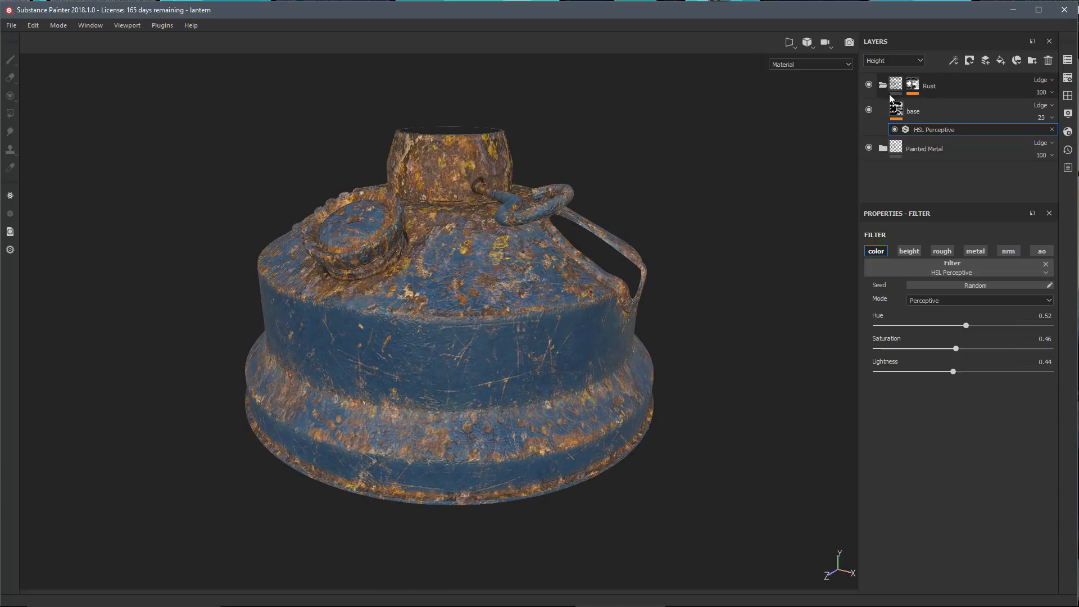
# - Create a smart material from the Rust folder and check its preview among the shelf's smart materials
pyautogui.click(949, 86)
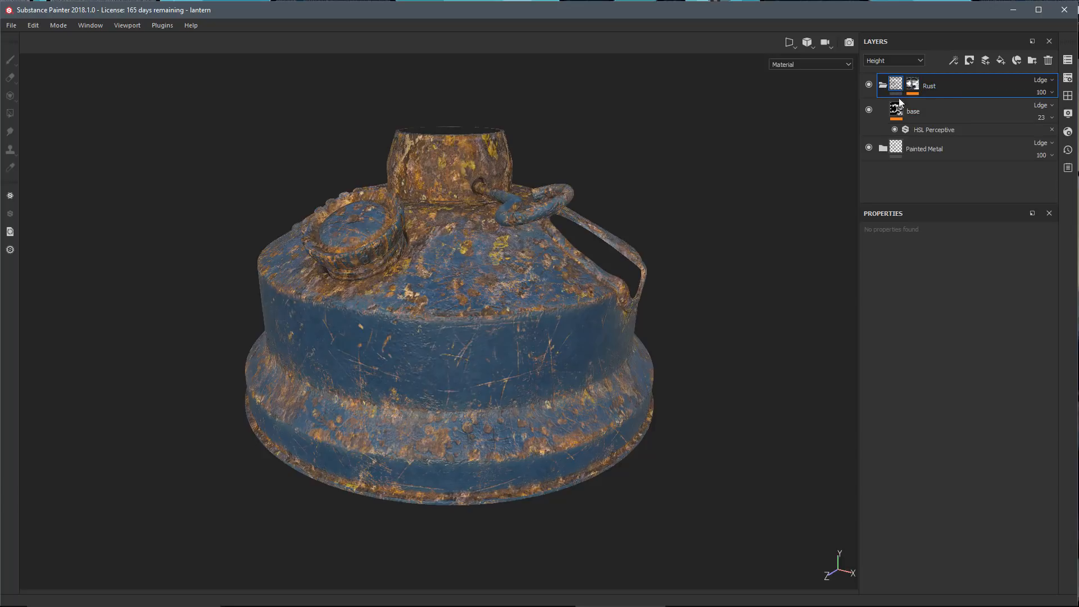
pyautogui.rightClick(942, 88)
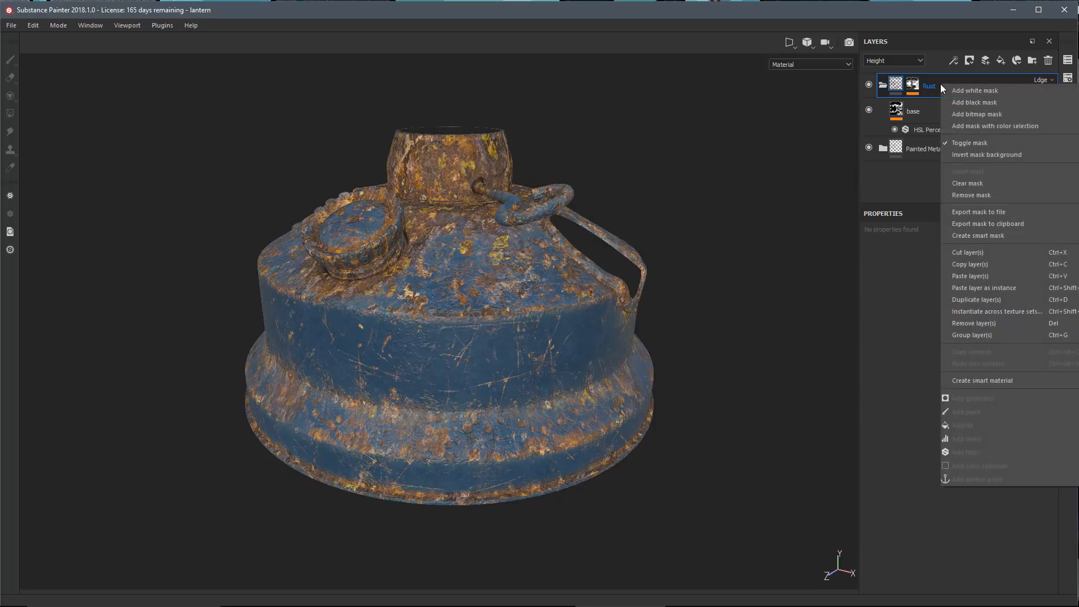
pyautogui.click(969, 380)
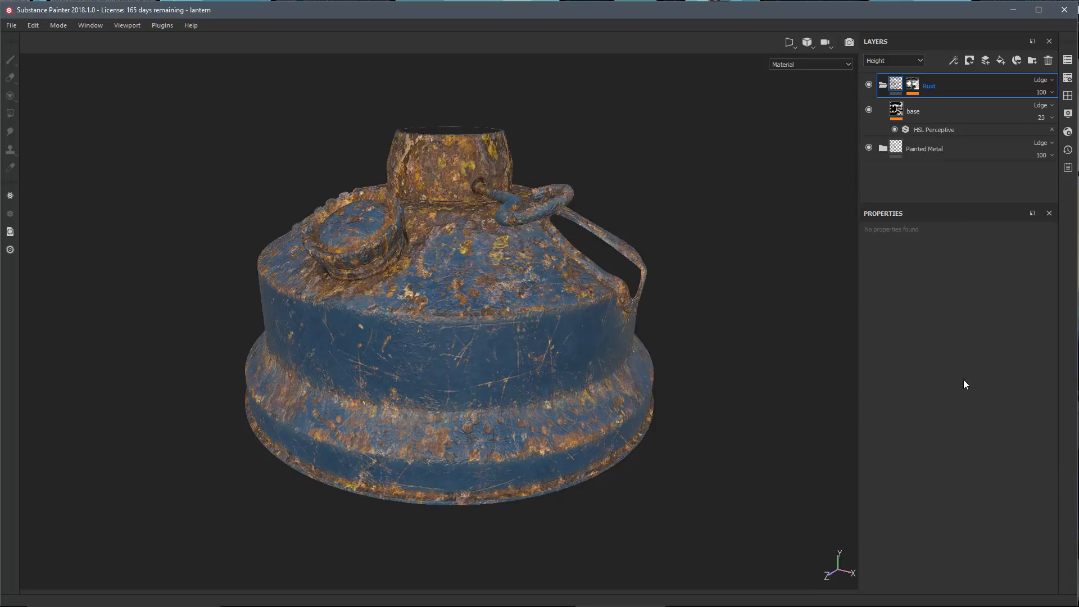
pyautogui.click(1067, 96)
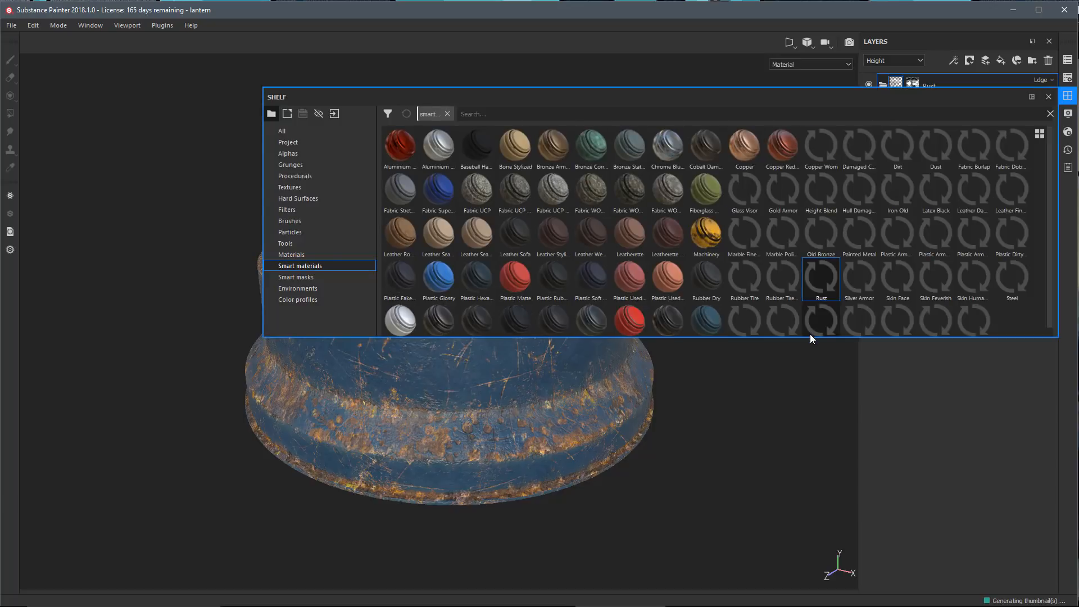
pyautogui.moveTo(810, 338); pyautogui.dragTo(810, 401)
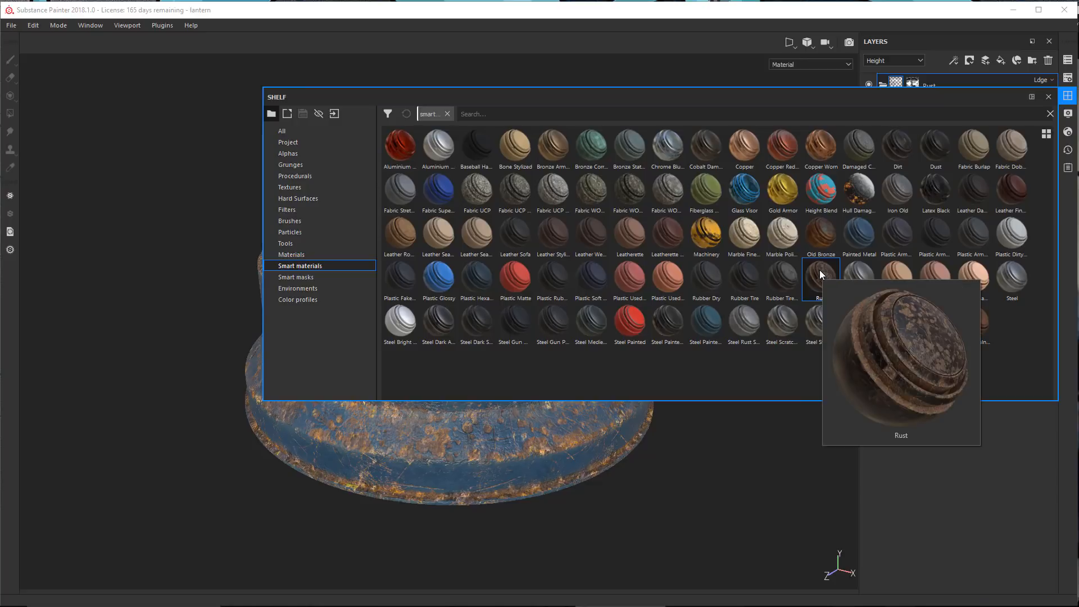
pyautogui.press('Escape')
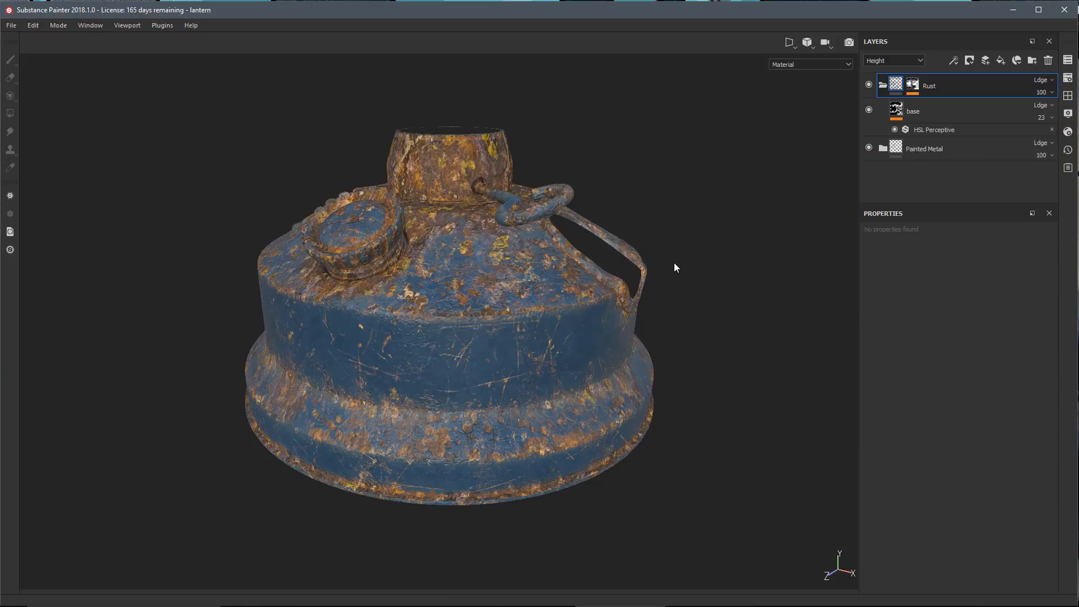